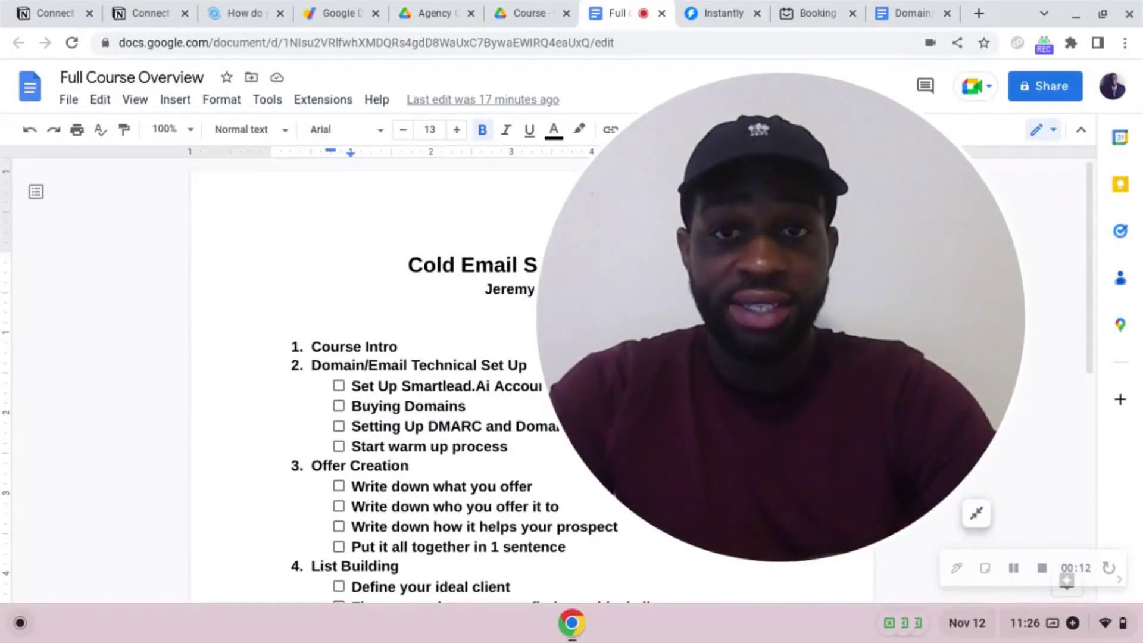
Step: Switch to Instantly's paused Agency Leads campaign and inspect the sent, opened and replied chart points
left_click_drag(856, 374, 402, 397)
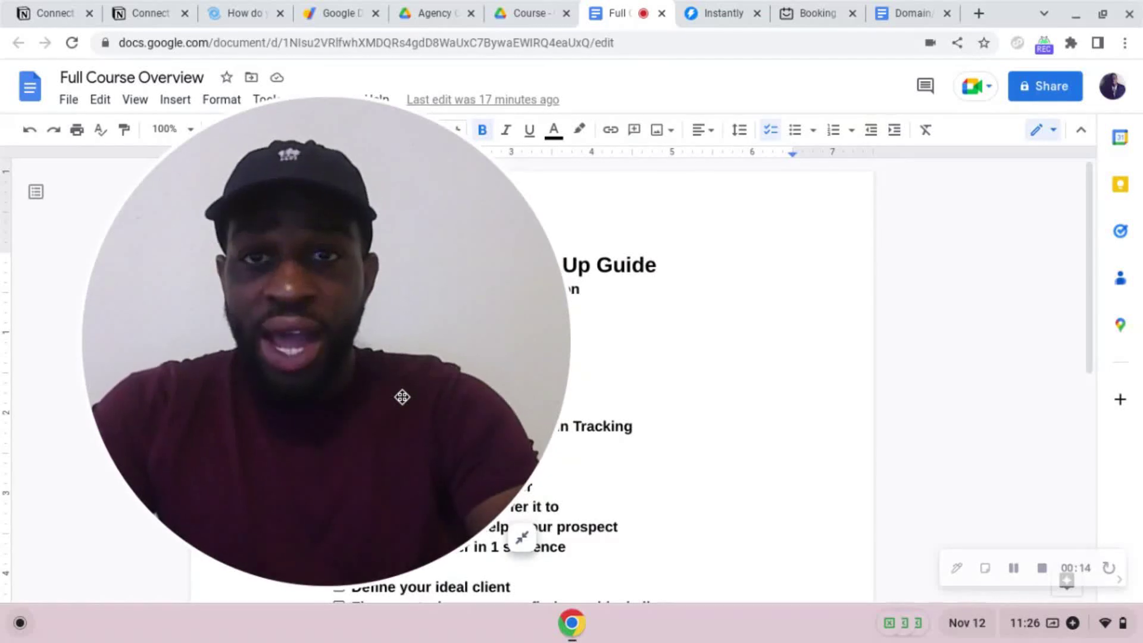
left_click(523, 540)
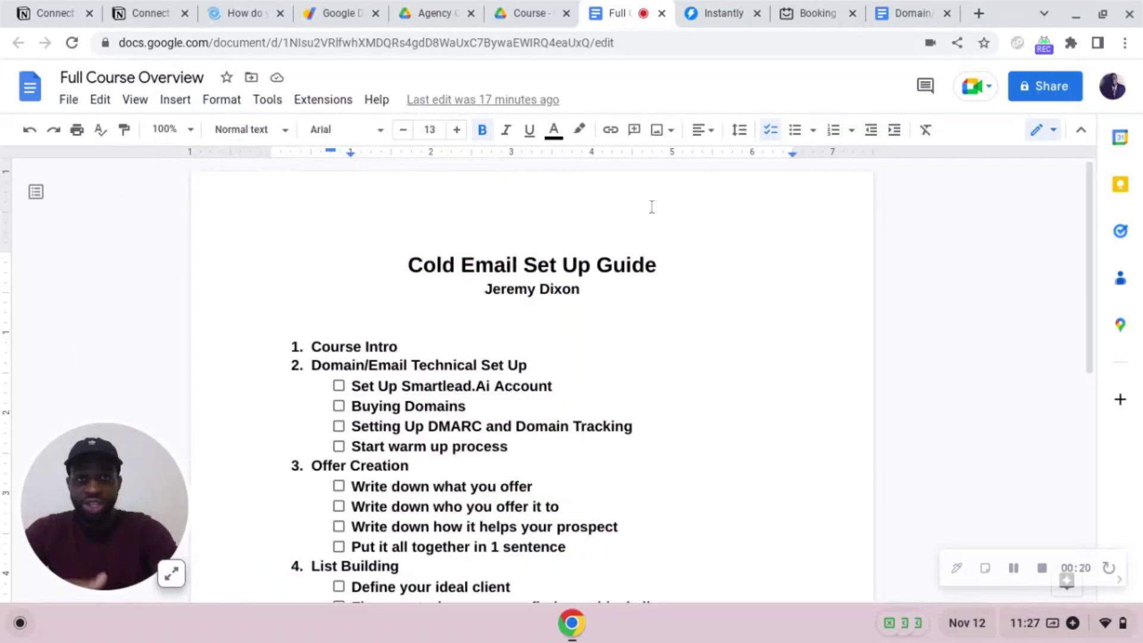
left_click(718, 12)
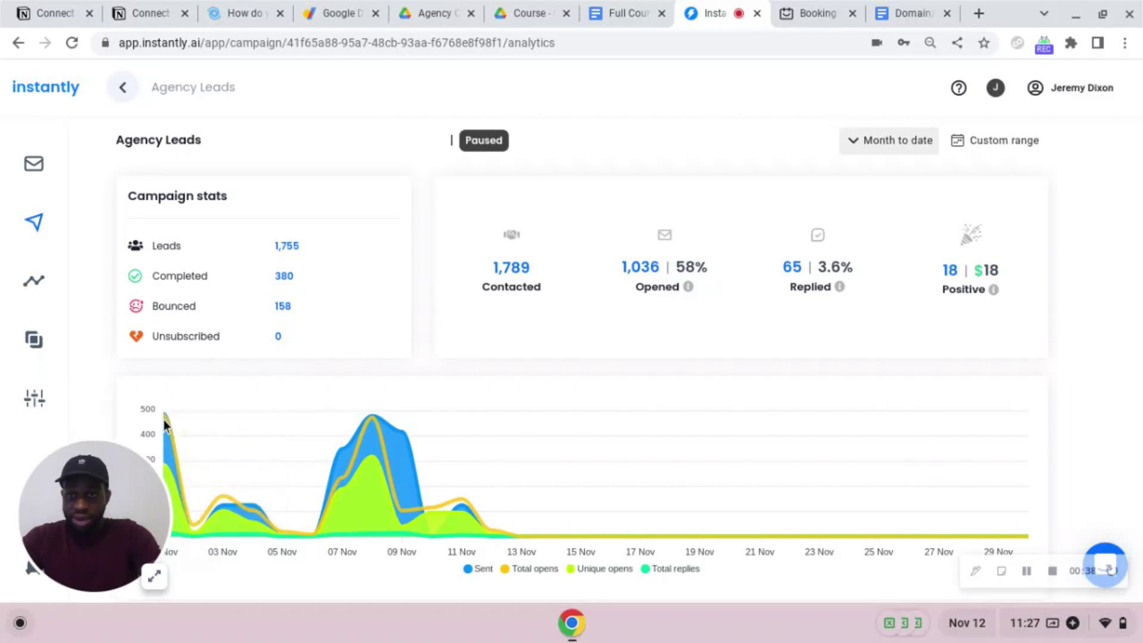
mouse_move(173, 420)
mouse_move(231, 486)
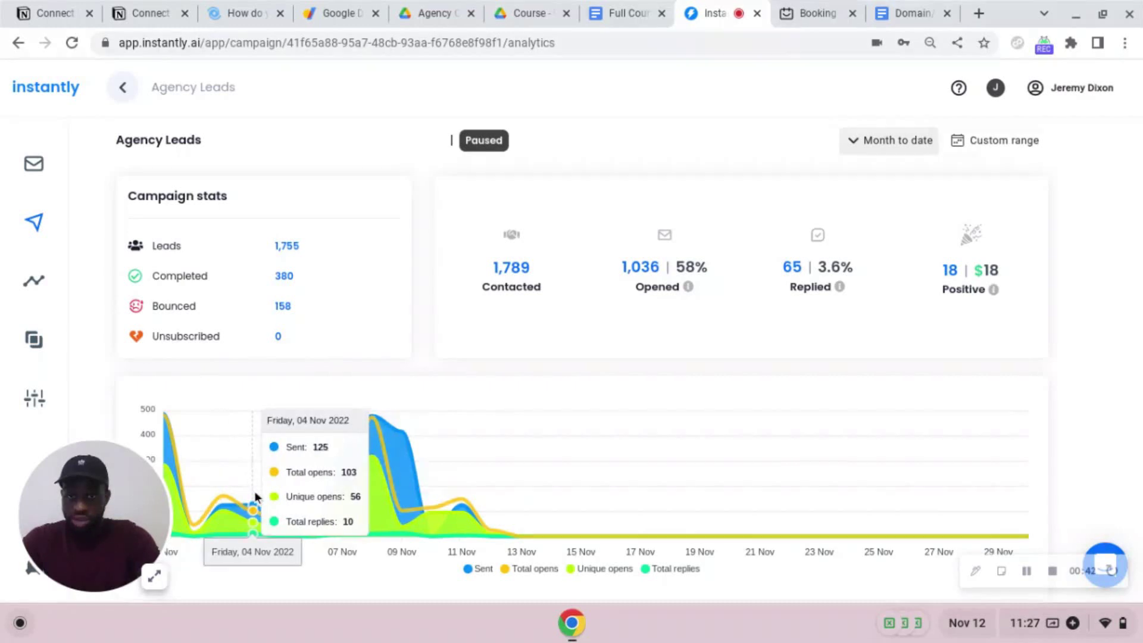
mouse_move(341, 457)
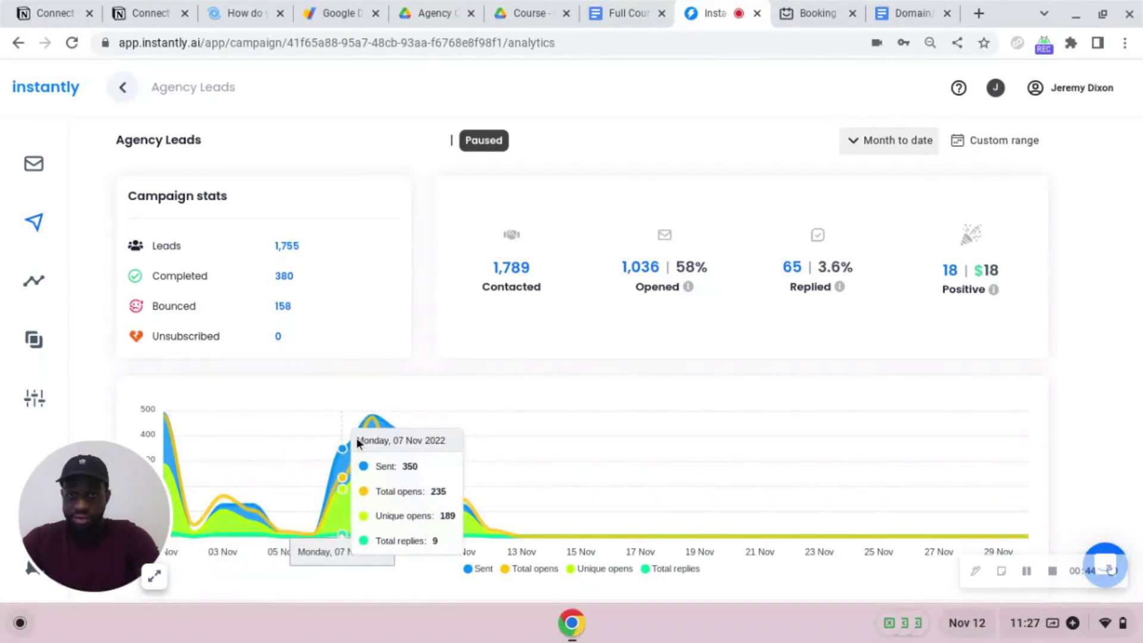
mouse_move(449, 463)
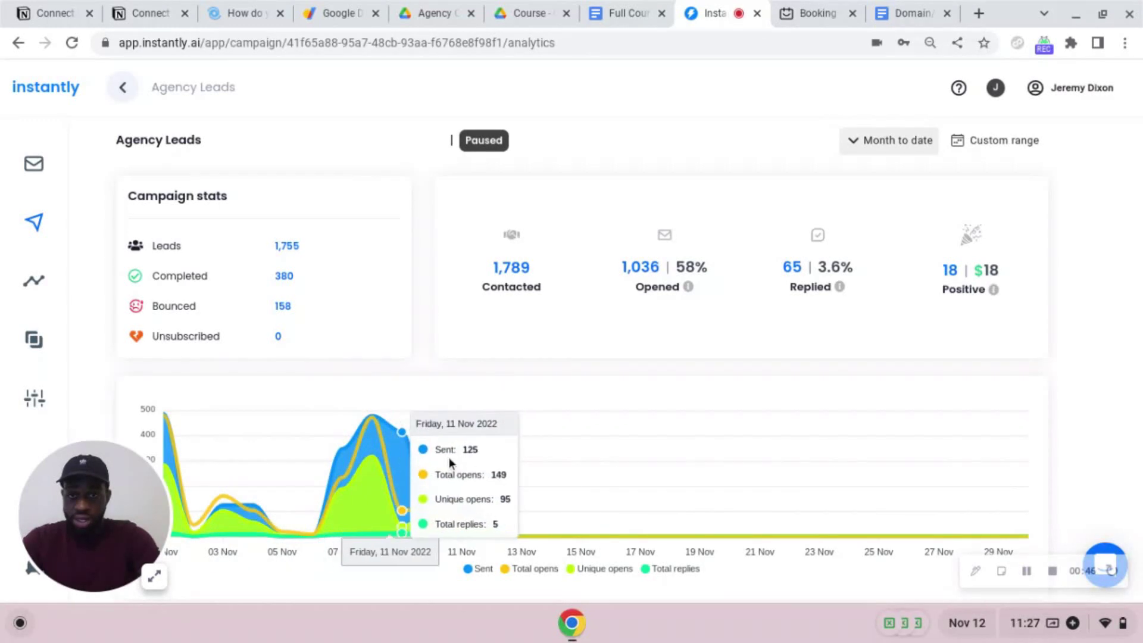
mouse_move(409, 446)
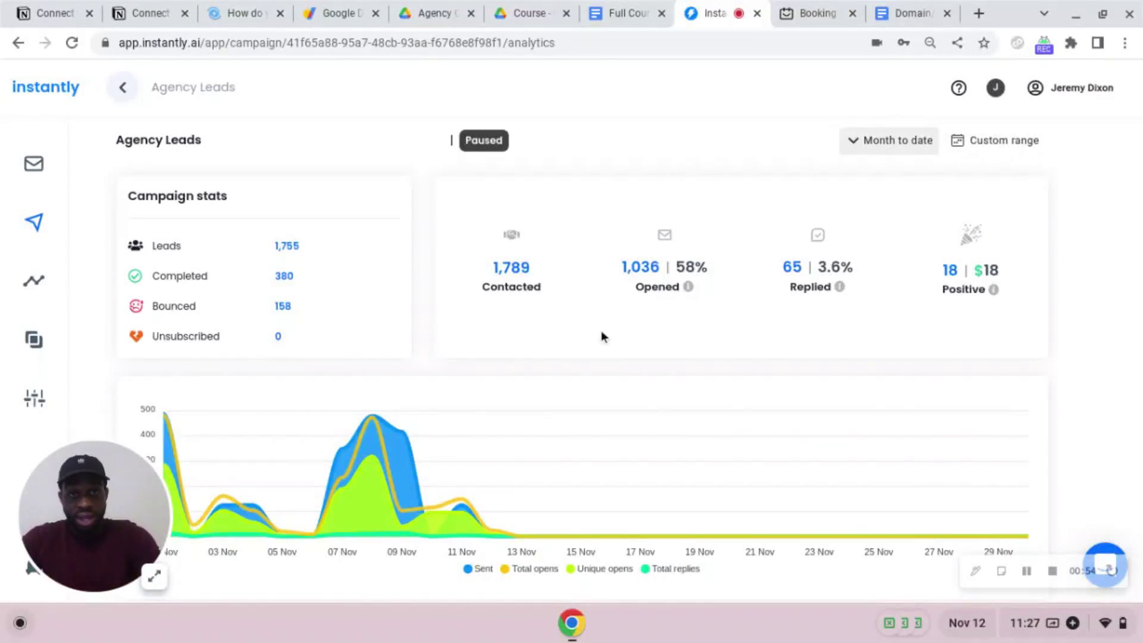
mouse_move(840, 290)
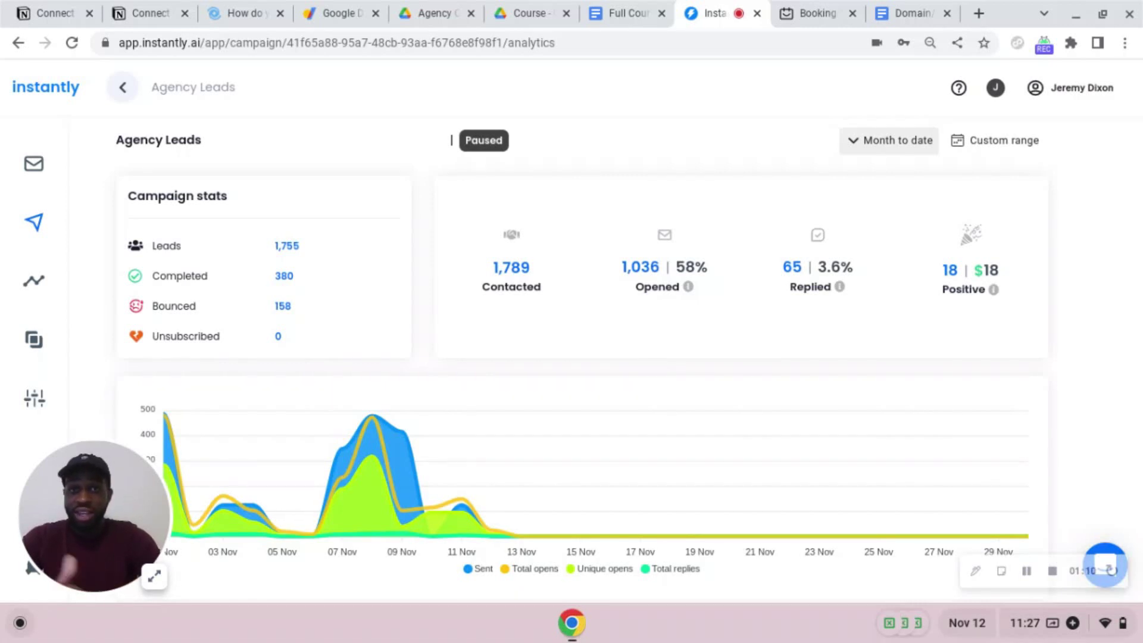
mouse_move(994, 290)
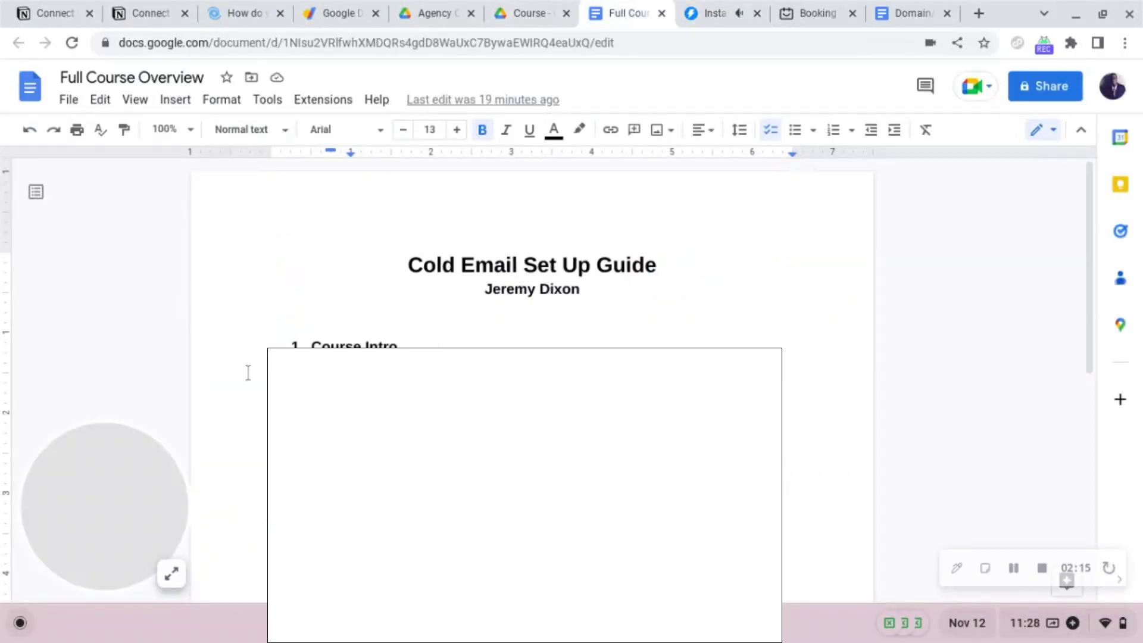
scroll(256, 368, "down", 3)
scroll(257, 367, "down", 1)
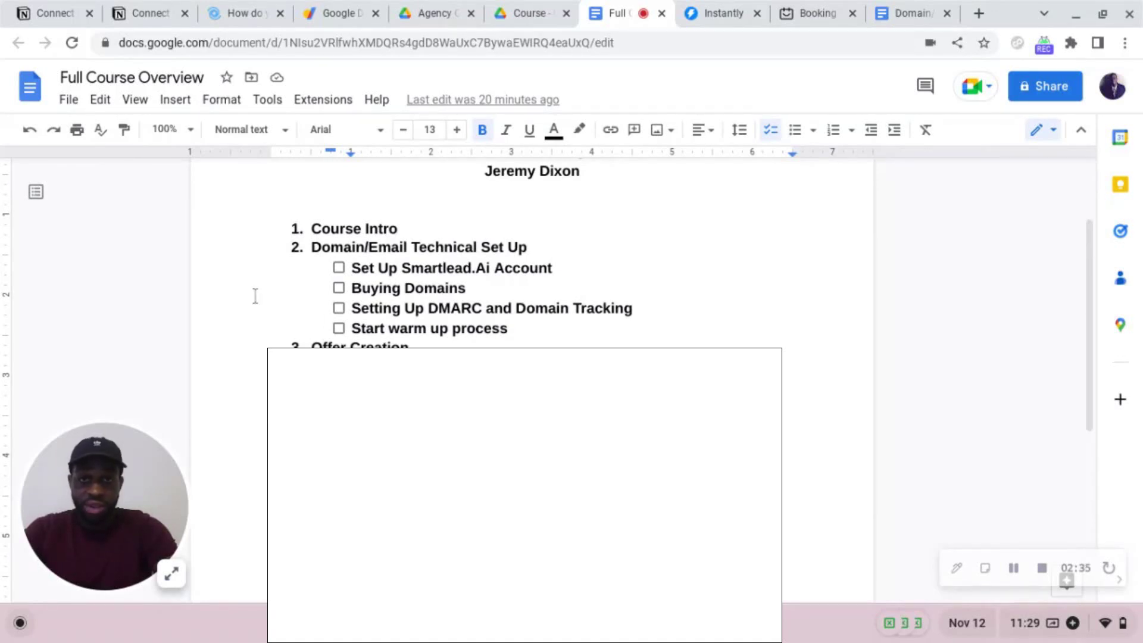
scroll(532, 268, "down", 2)
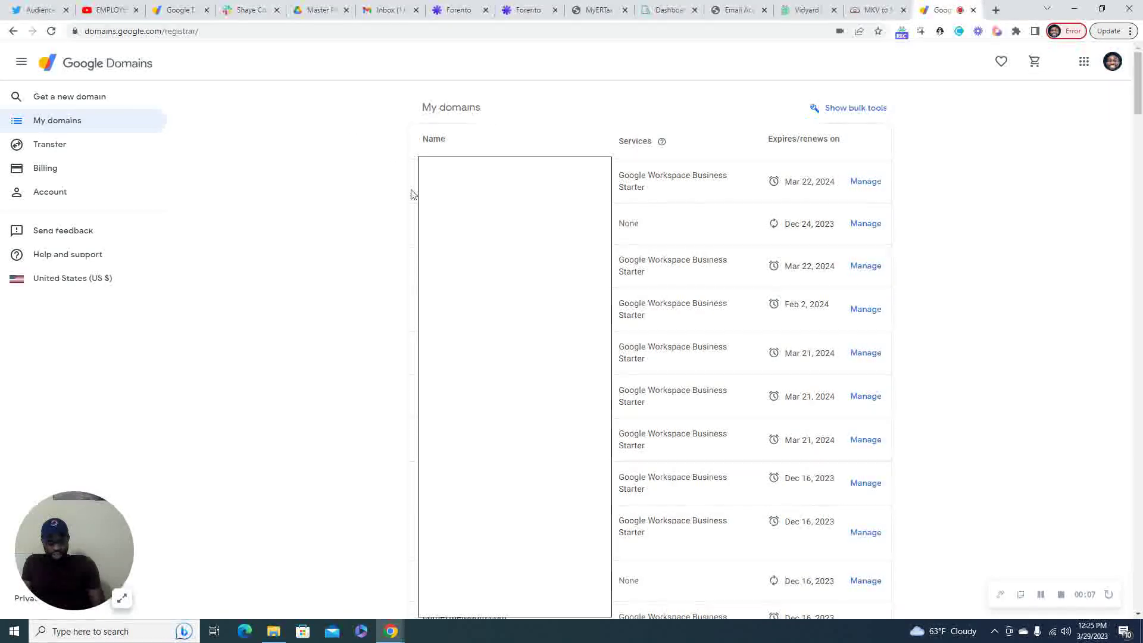
Step: Run a new-domain availability search for getmyert.com
left_click(92, 100)
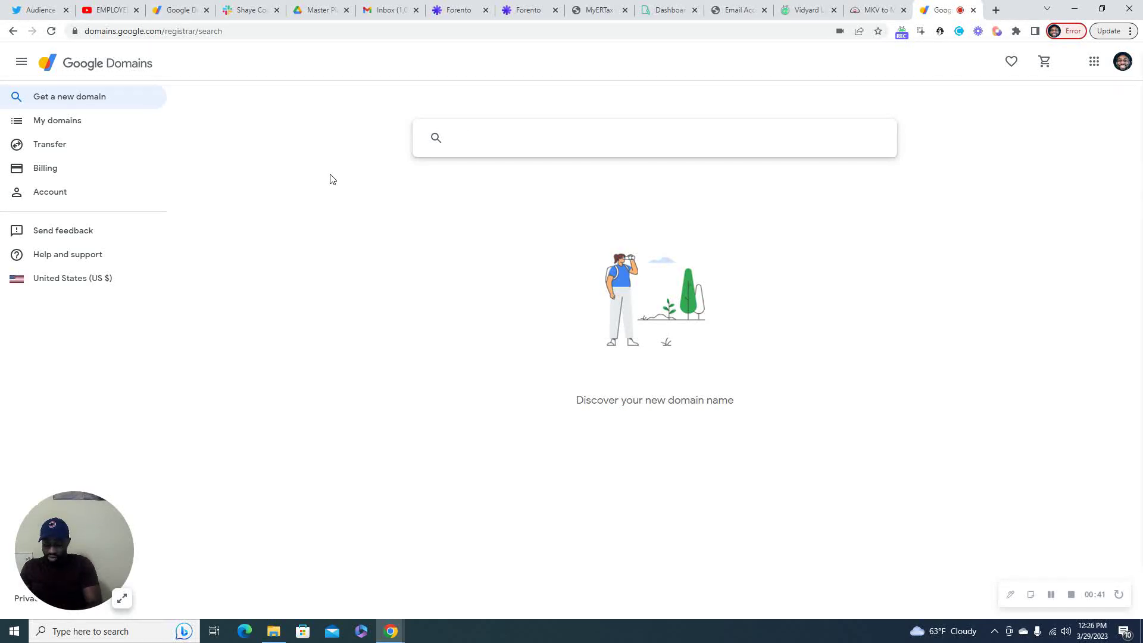
type("getmyert")
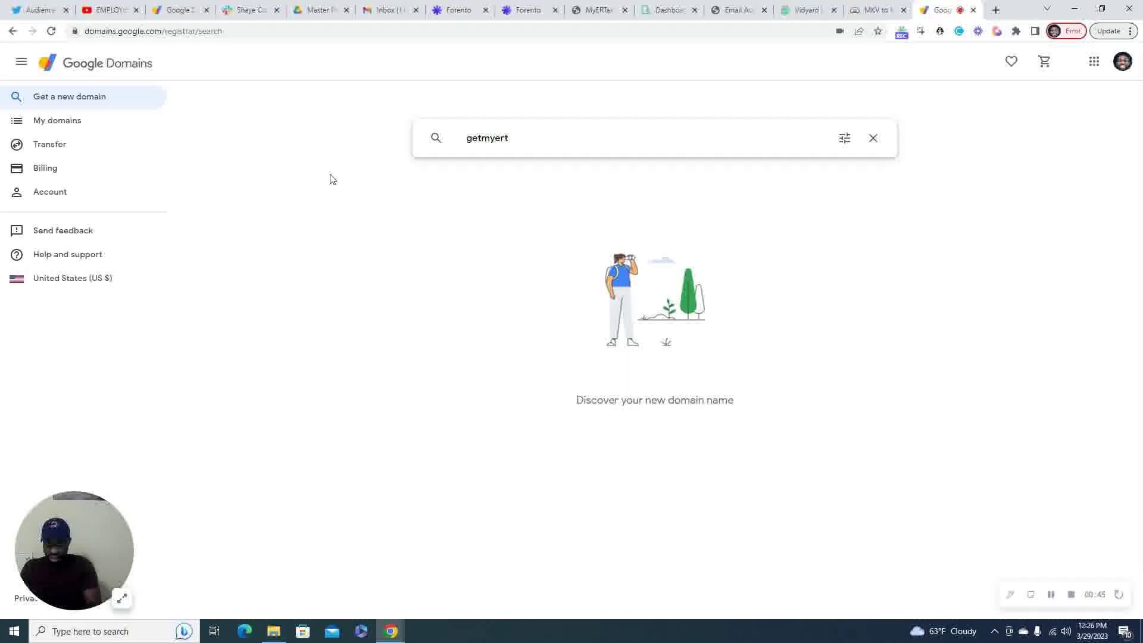
type(".com")
key("Return")
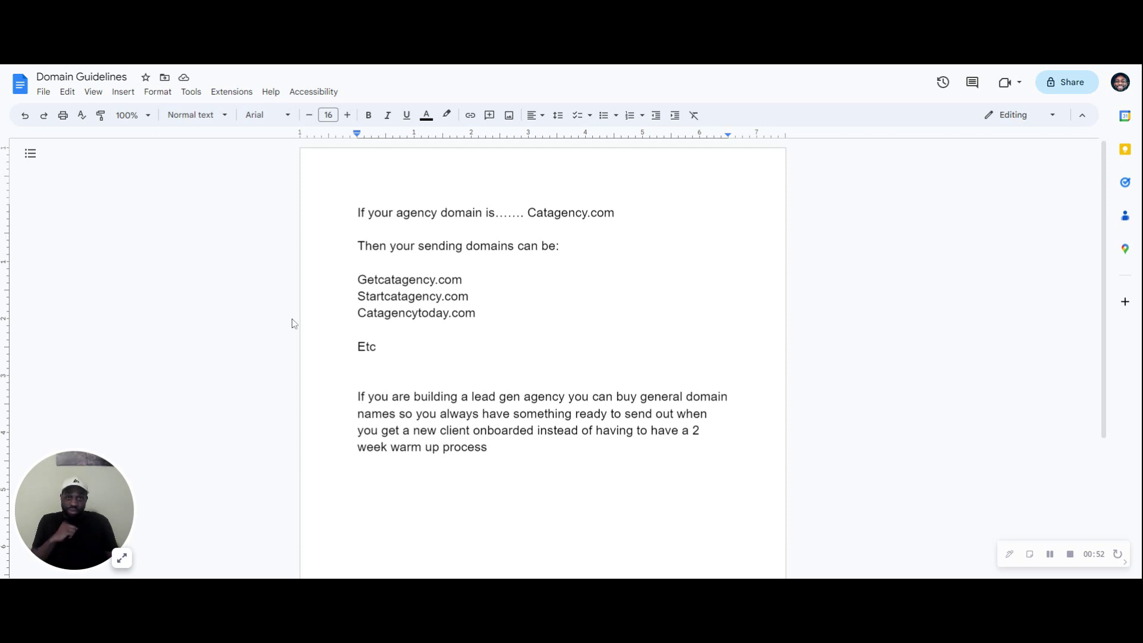
Step: Switch to the Domain Guidelines document listing example sending domains for Catagency.com
left_click(1070, 555)
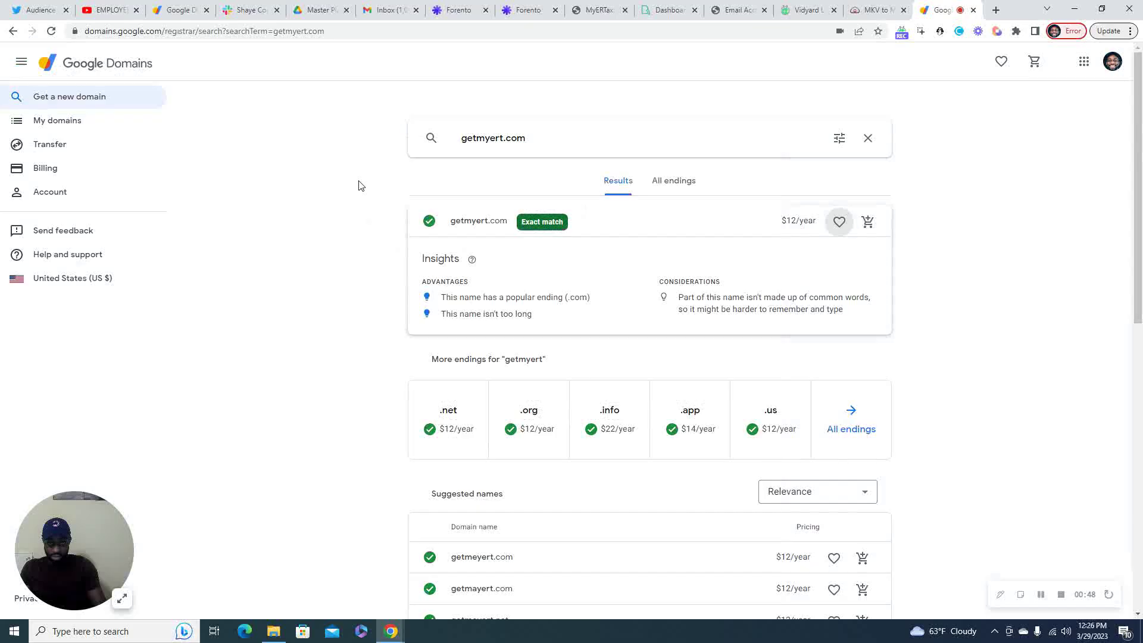
Step: Add getmyert.com to the cart, then search for geterttoday.com and add it too
left_click(868, 225)
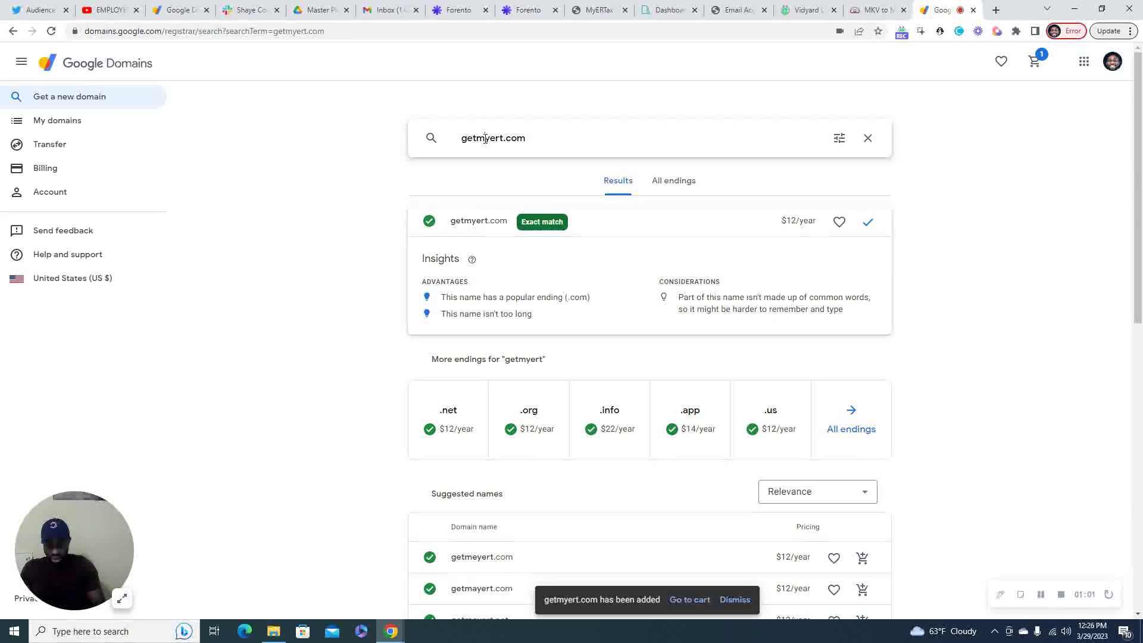
left_click(485, 138)
key("BackSpace")
key("BackSpace")
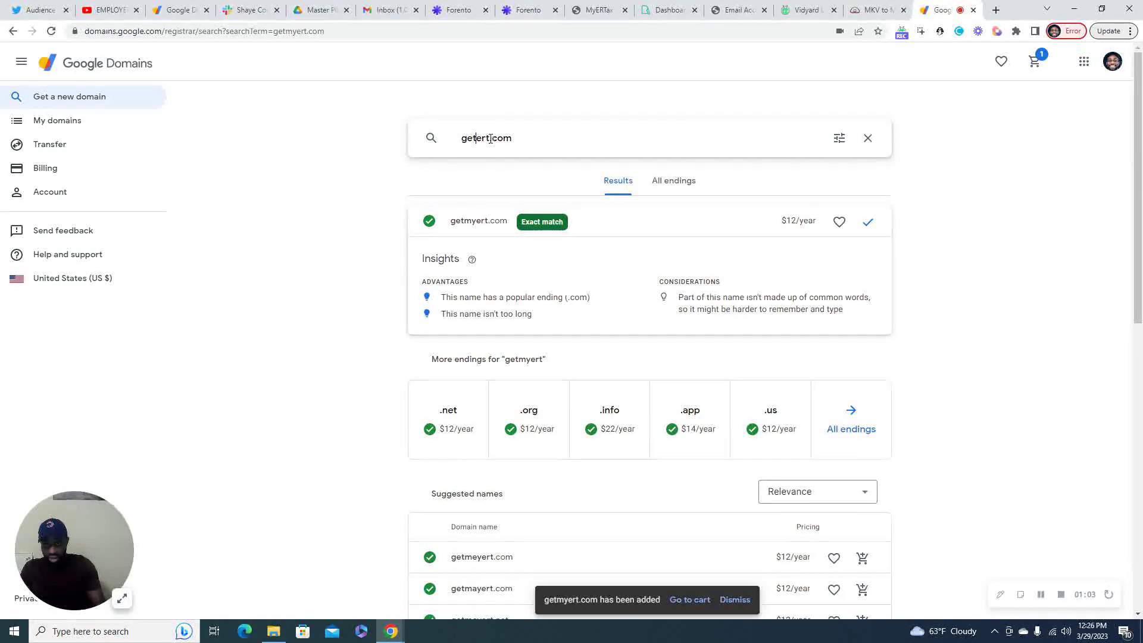
left_click(490, 138)
type("today")
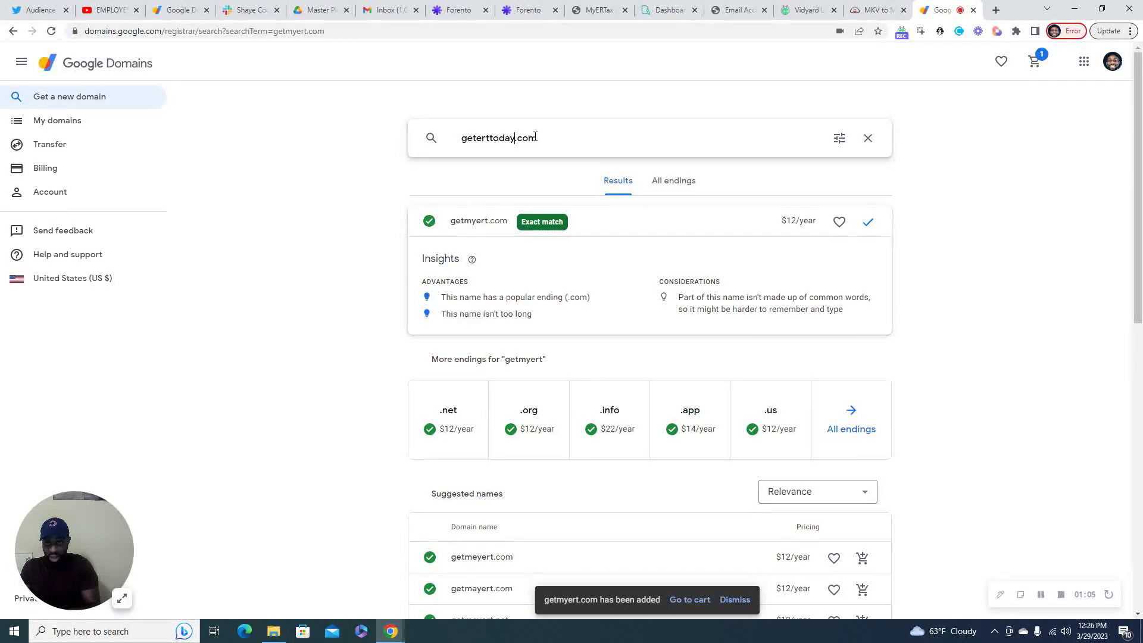
key("Return")
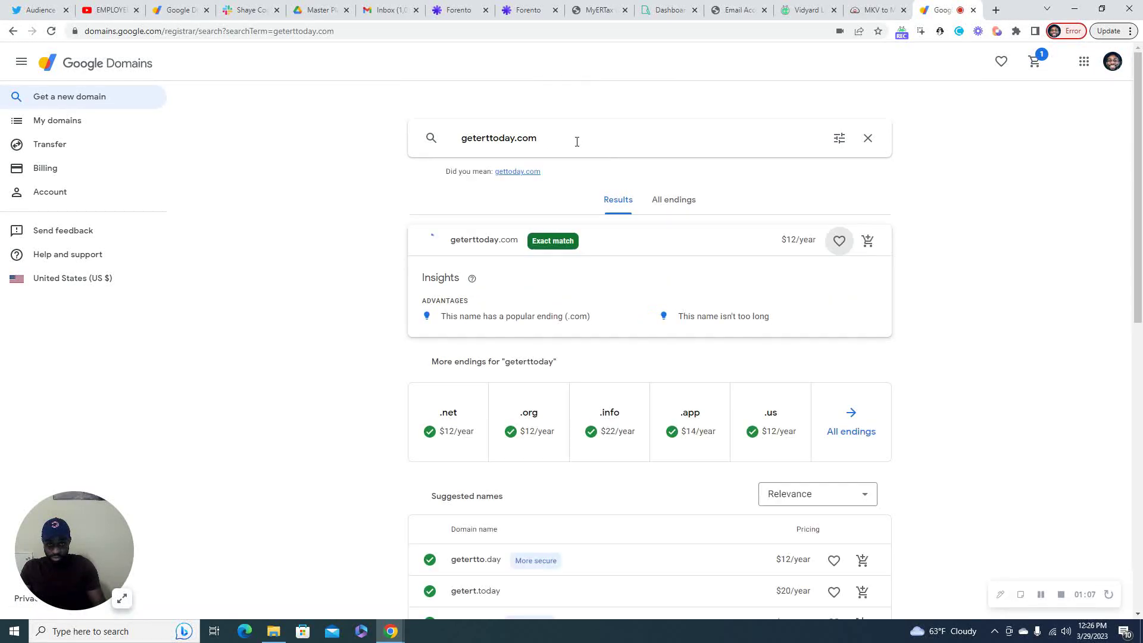
left_click(868, 241)
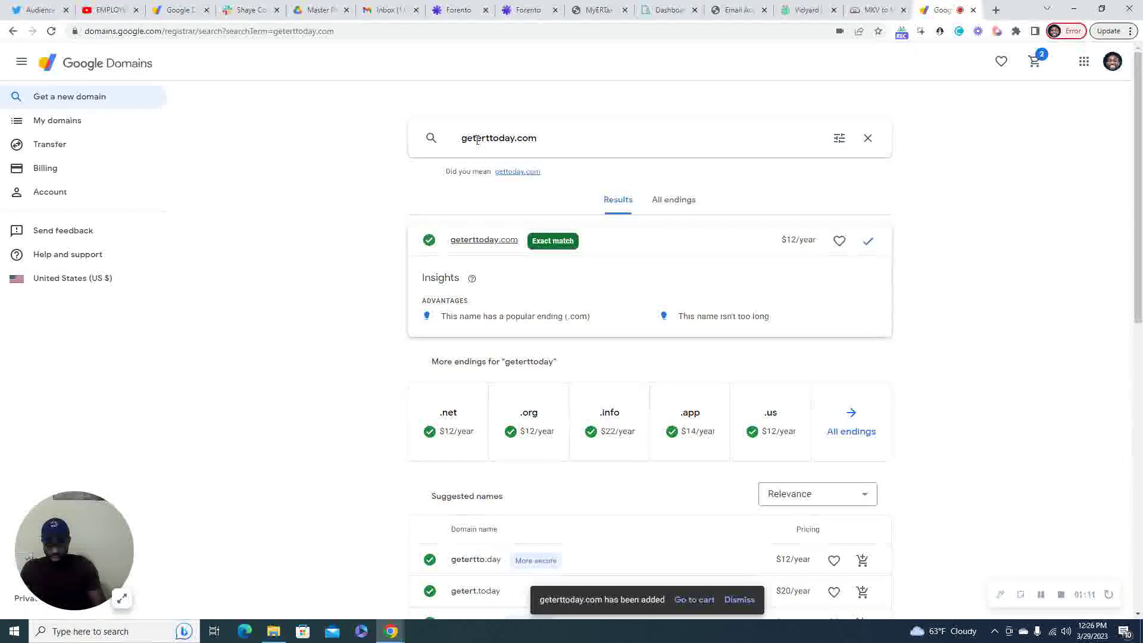
Step: Search for ertrelief.com, fixing the duplicated .com ending, and add it to the cart
double_click(477, 140)
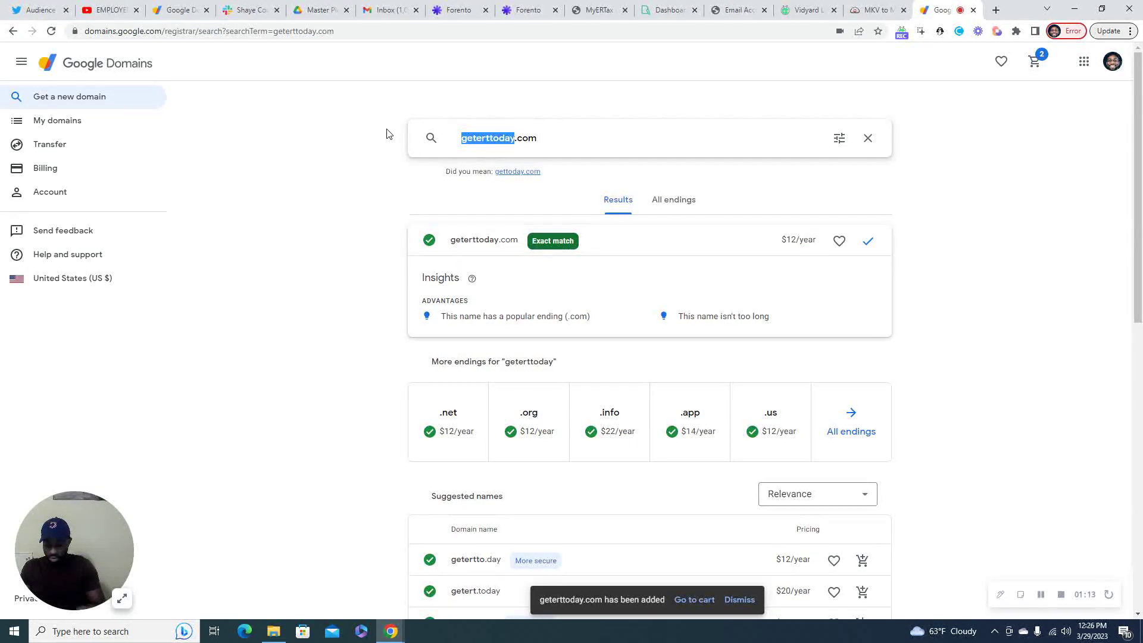
type("ertrel")
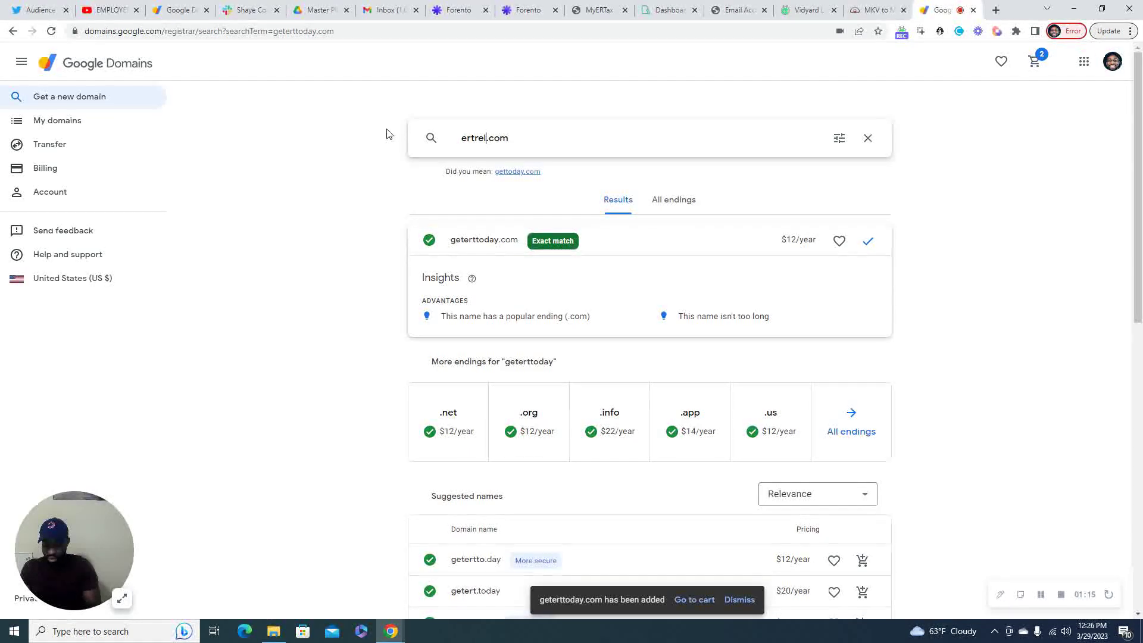
type("ief.com")
key("Return")
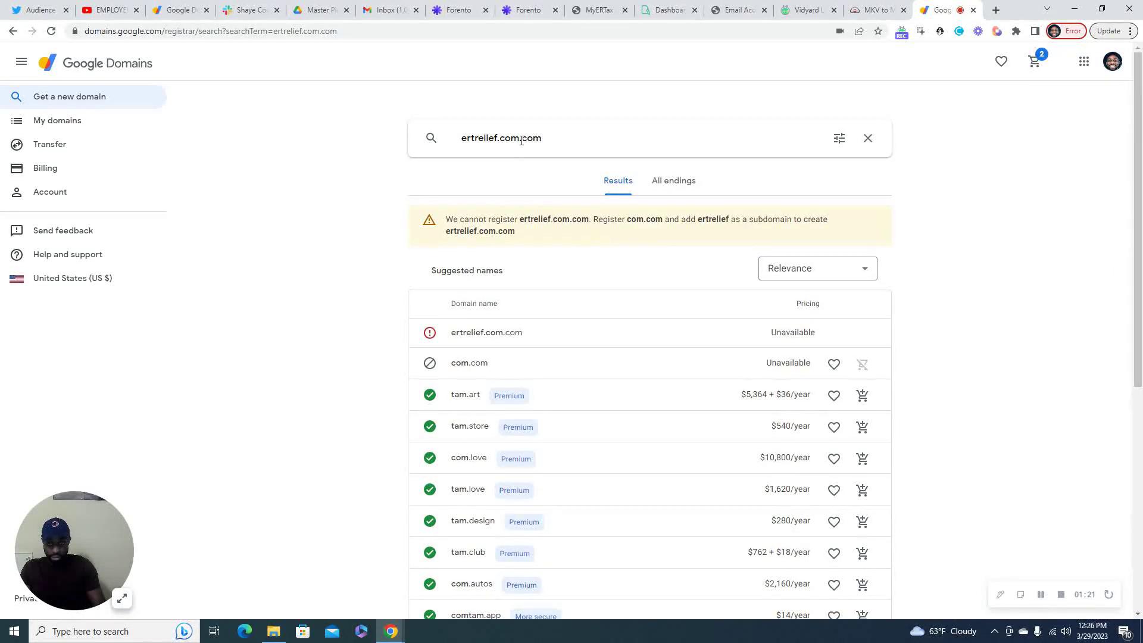
left_click_drag(518, 140, 562, 137)
key("BackSpace")
key("Return")
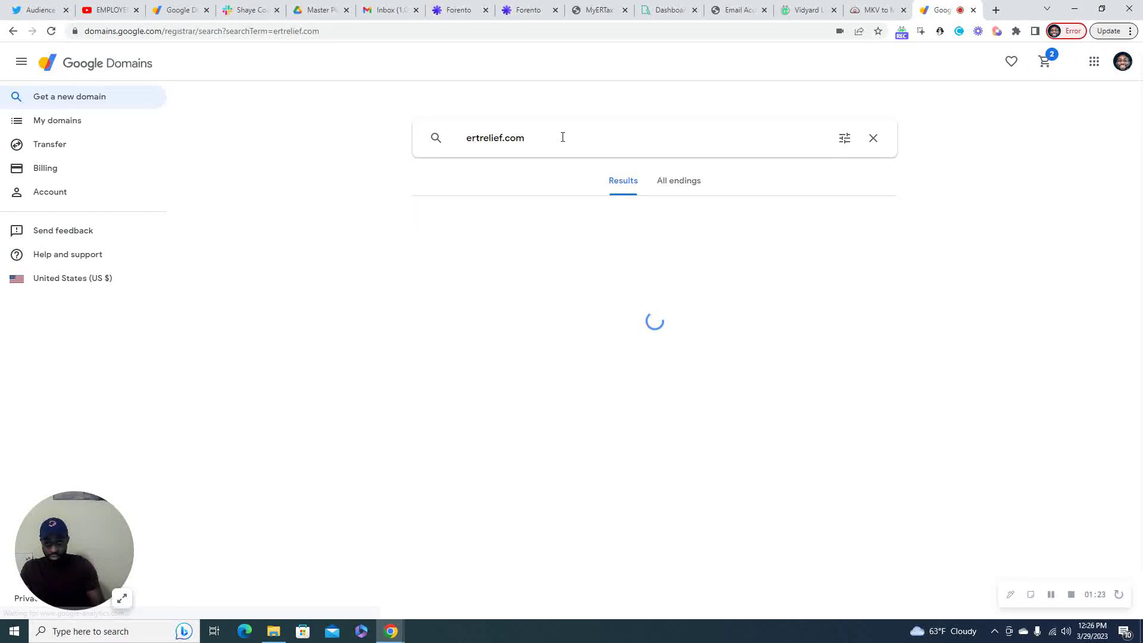
left_click(871, 241)
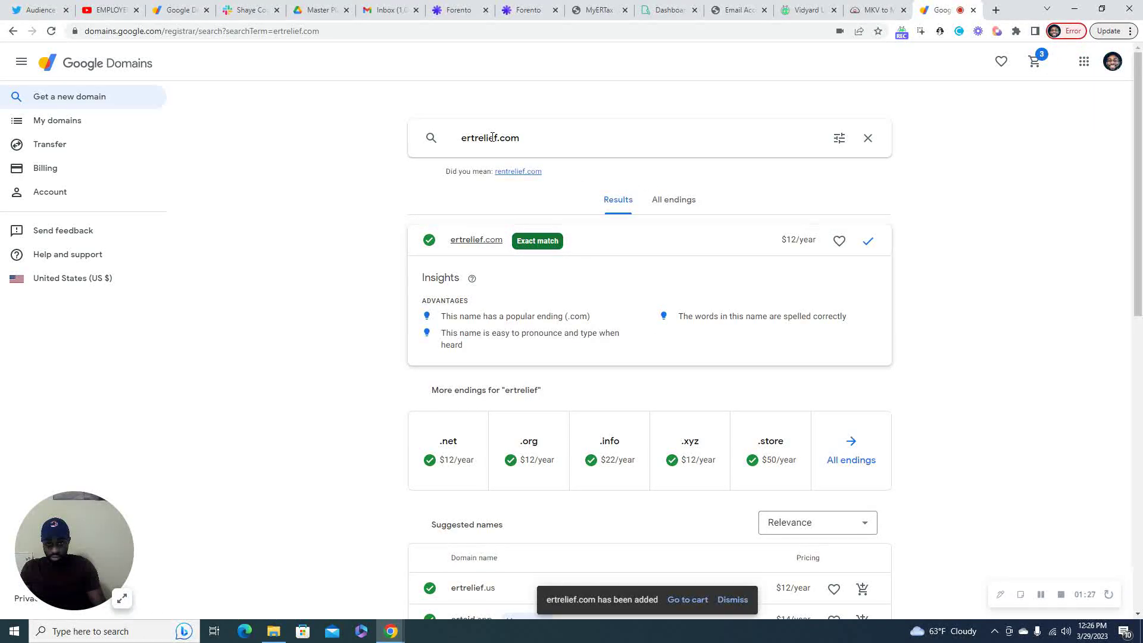
Step: Search for todayert.com and add it to the cart
left_click_drag(496, 138, 441, 146)
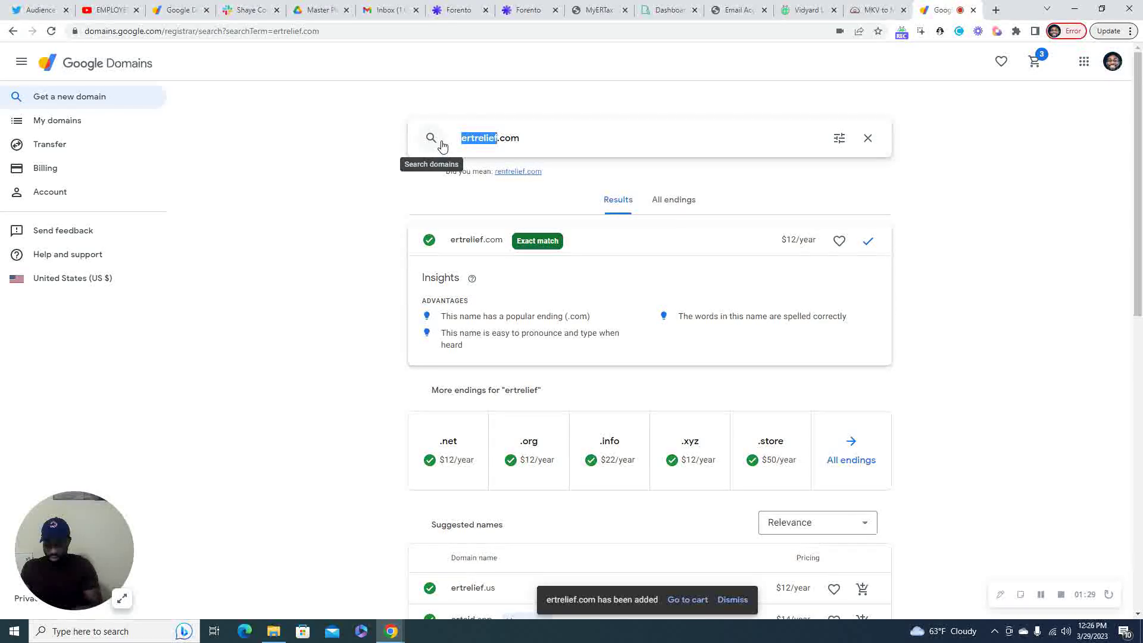
type("todayert")
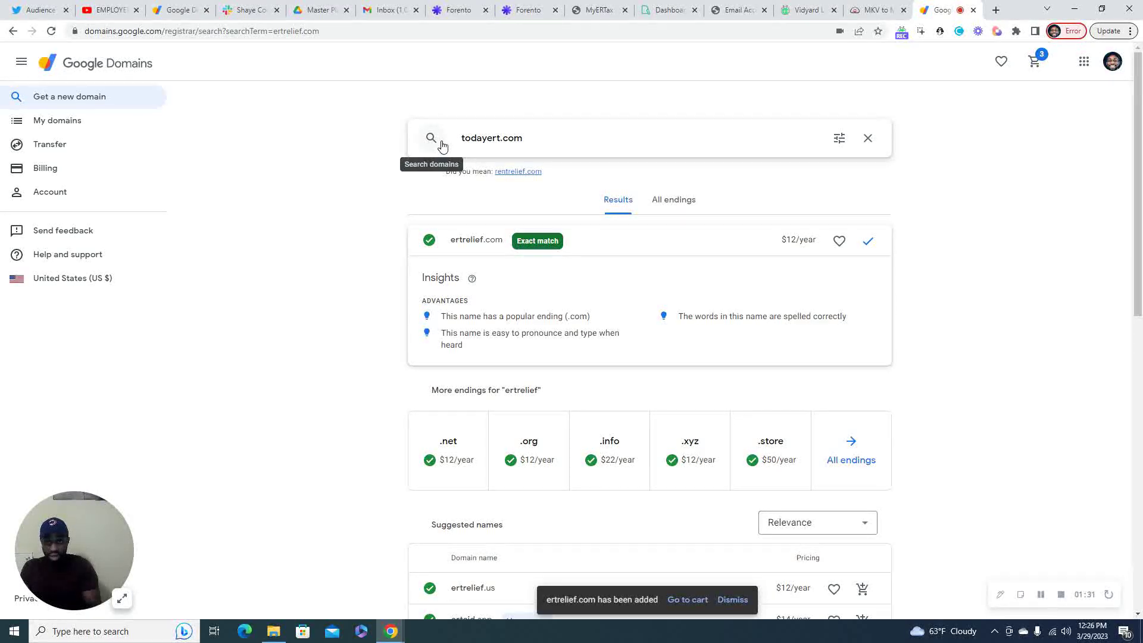
left_click(442, 146)
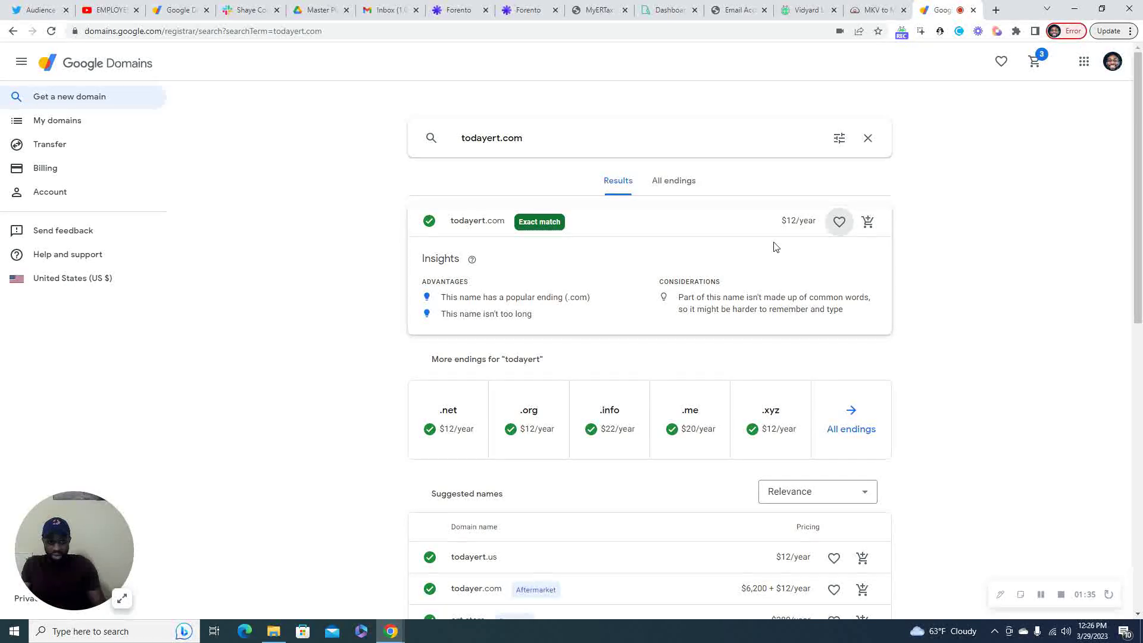
left_click(867, 226)
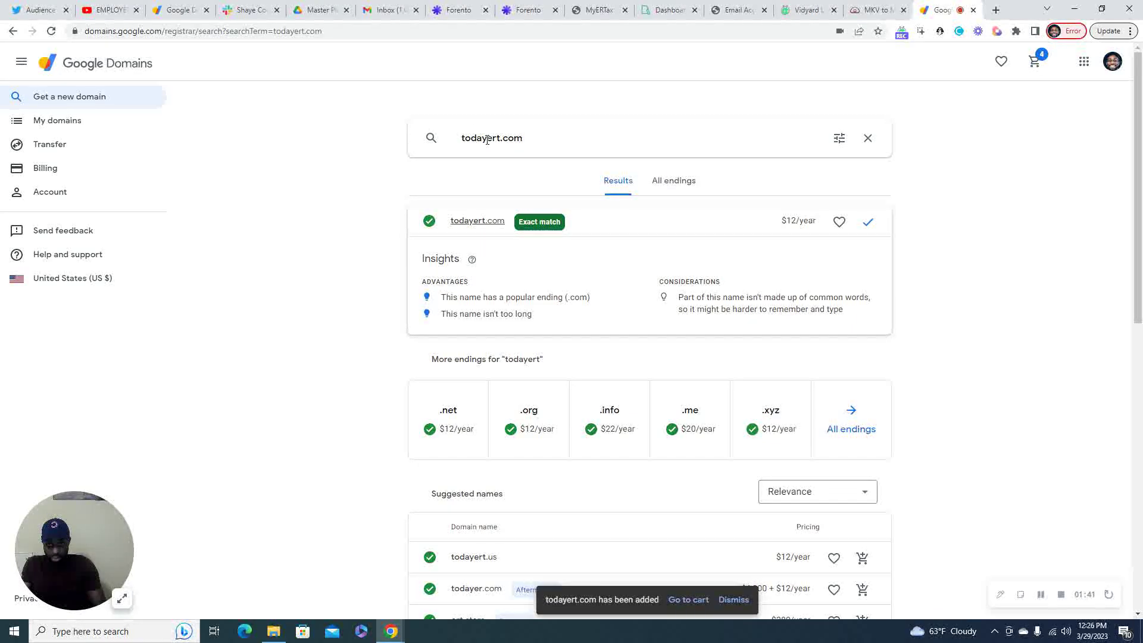
Step: Search for myertrelief.com and add it to the cart
left_click_drag(487, 139, 447, 140)
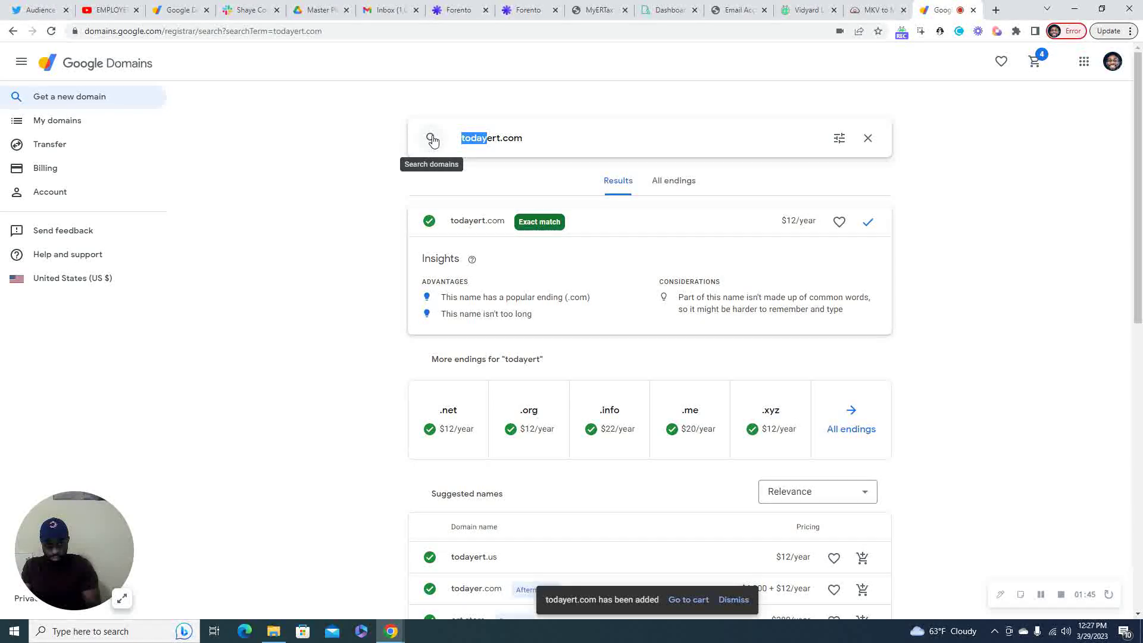
type("my")
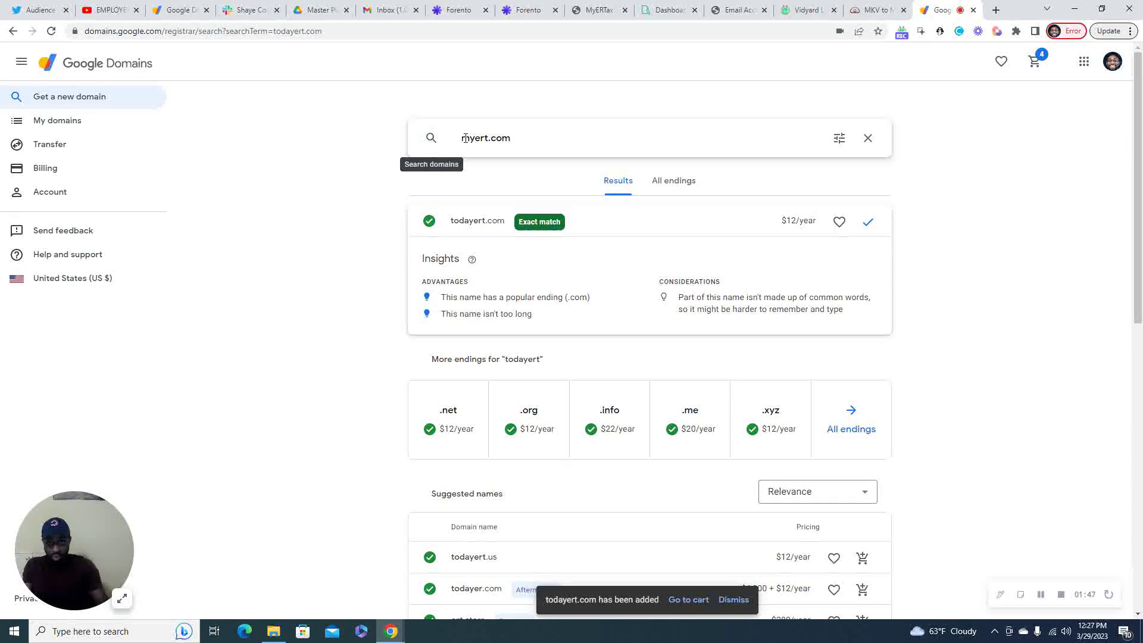
left_click(490, 139)
type("el")
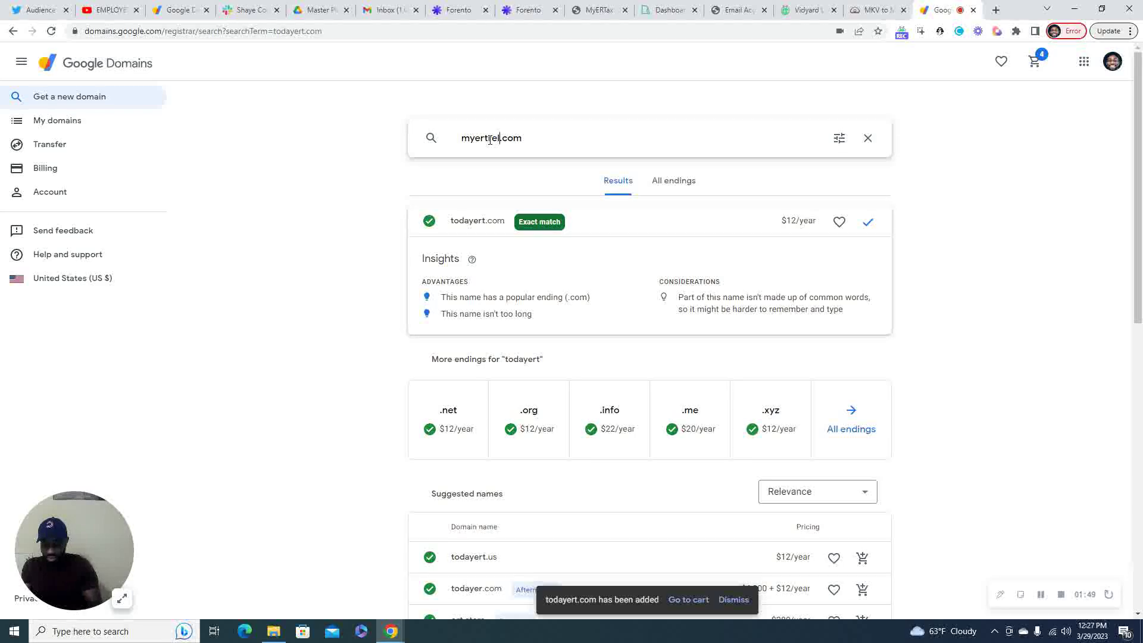
type("ief")
key("Return")
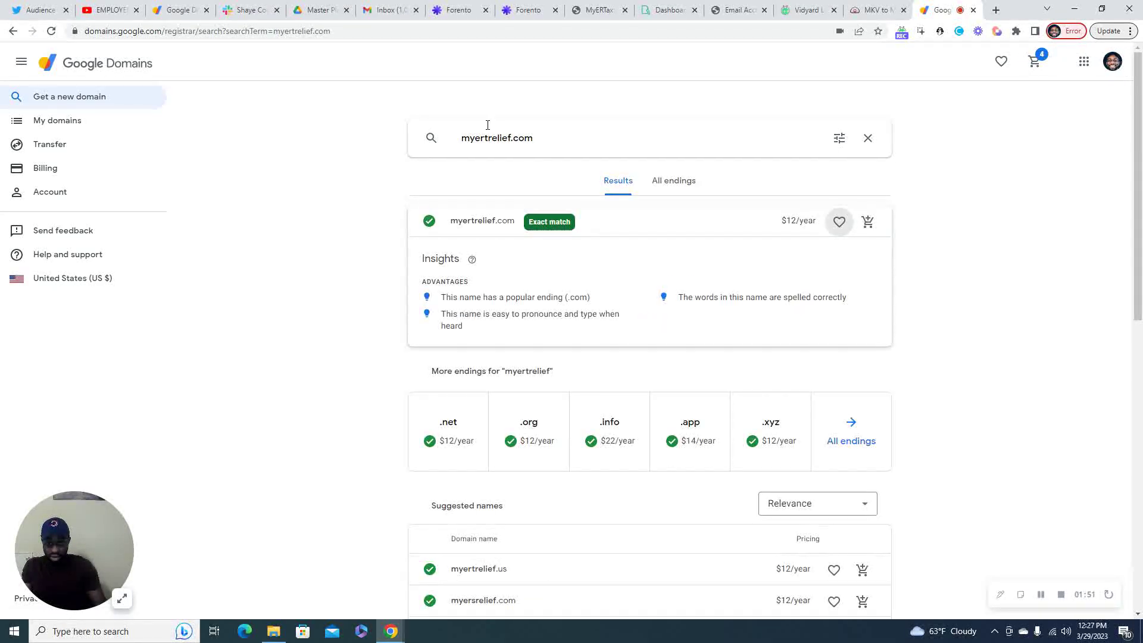
left_click(868, 222)
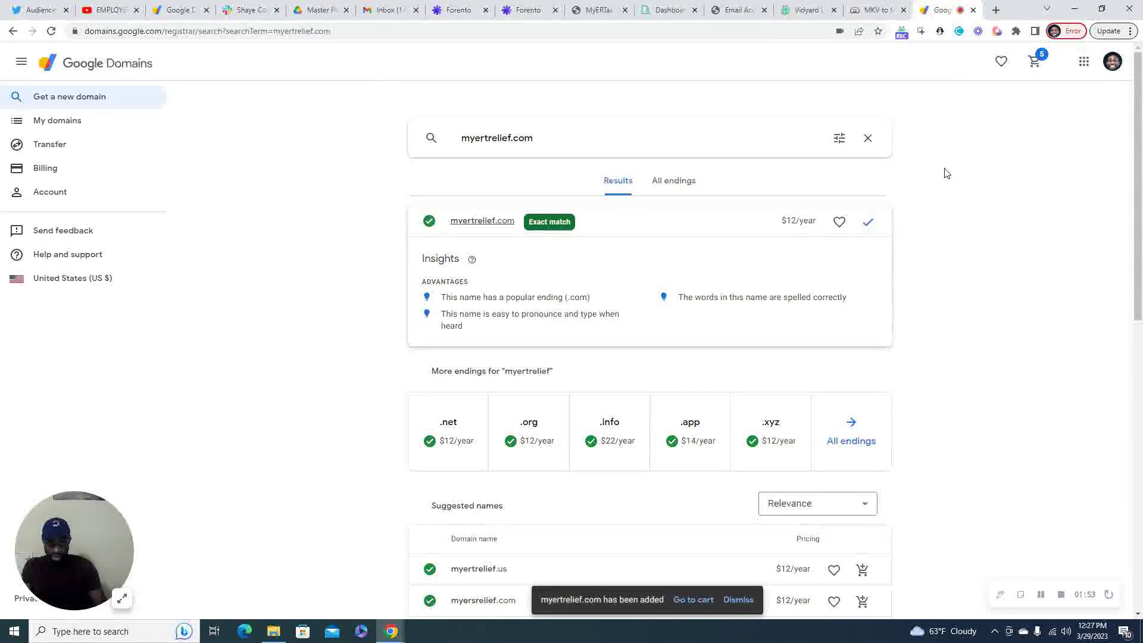
Step: In the cart, switch off auto-renew for getmyert.com and apply it to all five domains
left_click(1034, 65)
scroll(692, 278, "down", 1)
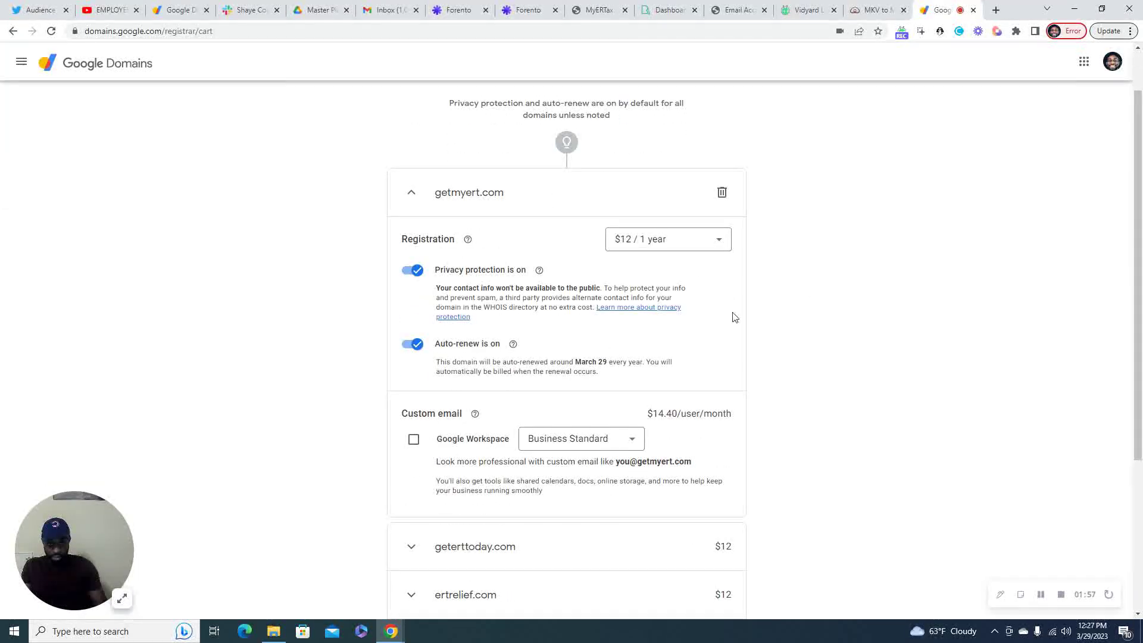
scroll(347, 365, "down", 1)
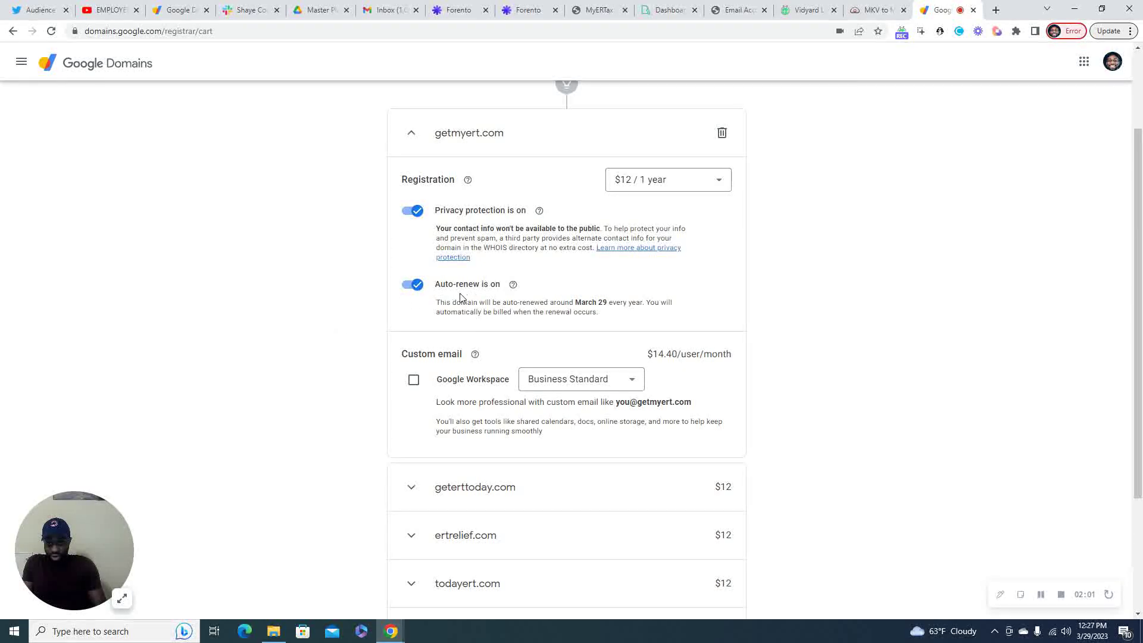
left_click(412, 285)
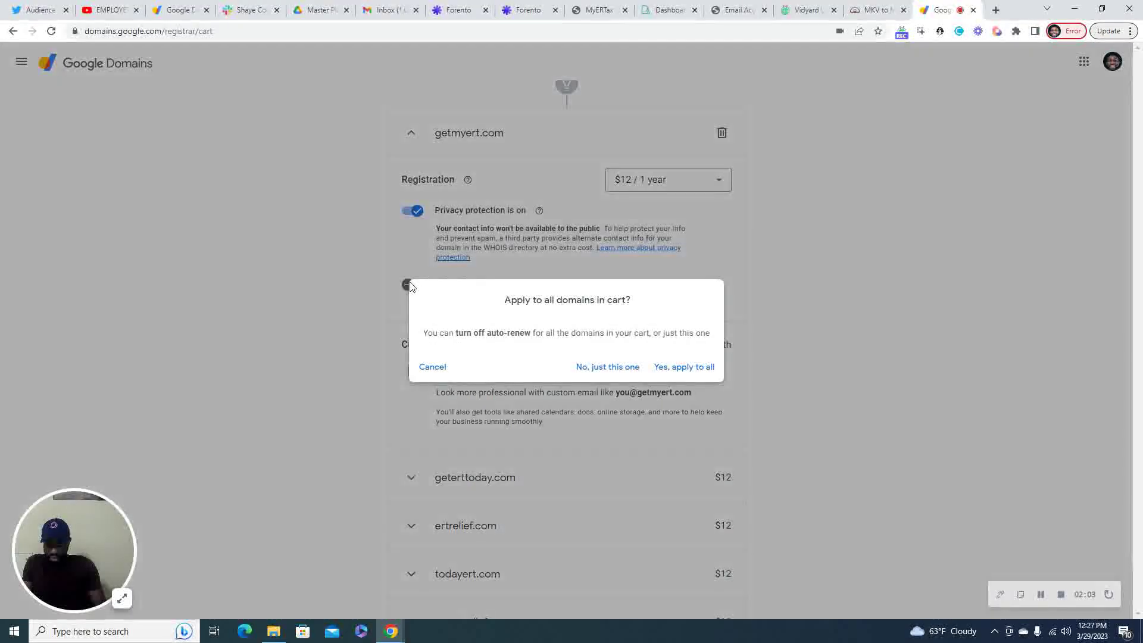
left_click(703, 368)
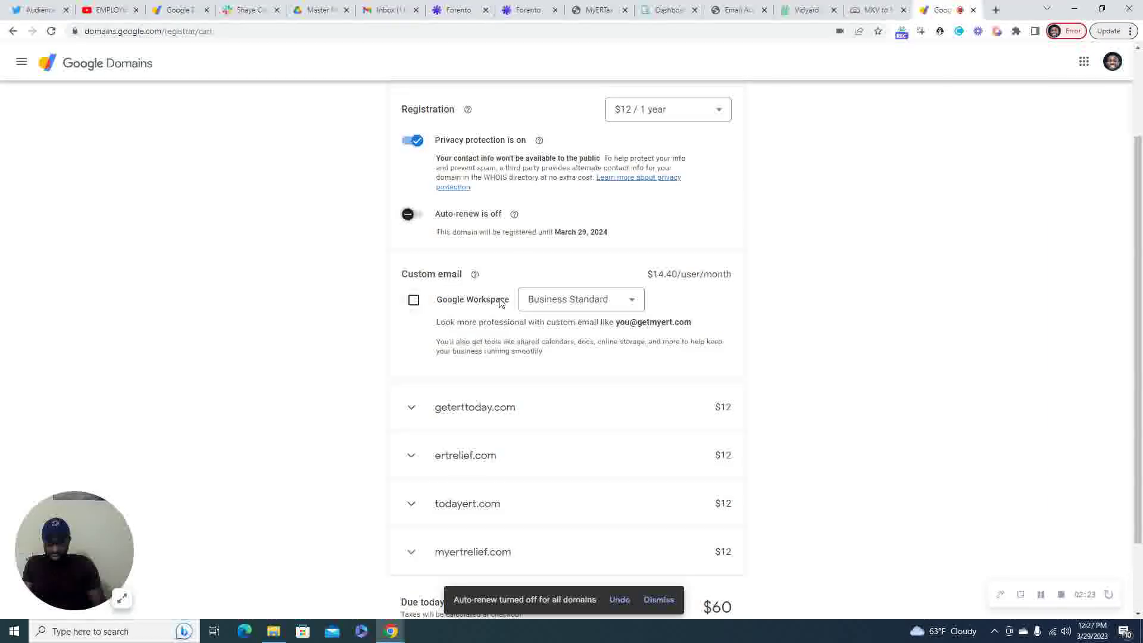
Step: Select the Business Starter Workspace plan at $7.20/user/month and add it to getmyert.com
left_click(563, 301)
left_click(579, 334)
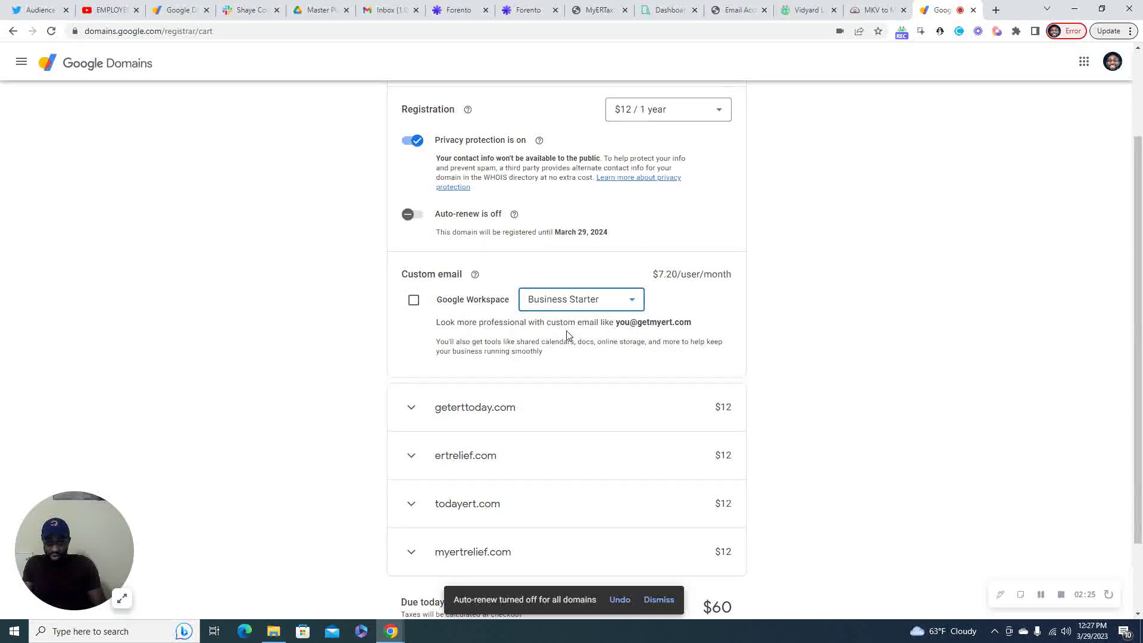
left_click(408, 301)
scroll(517, 417, "down", 1)
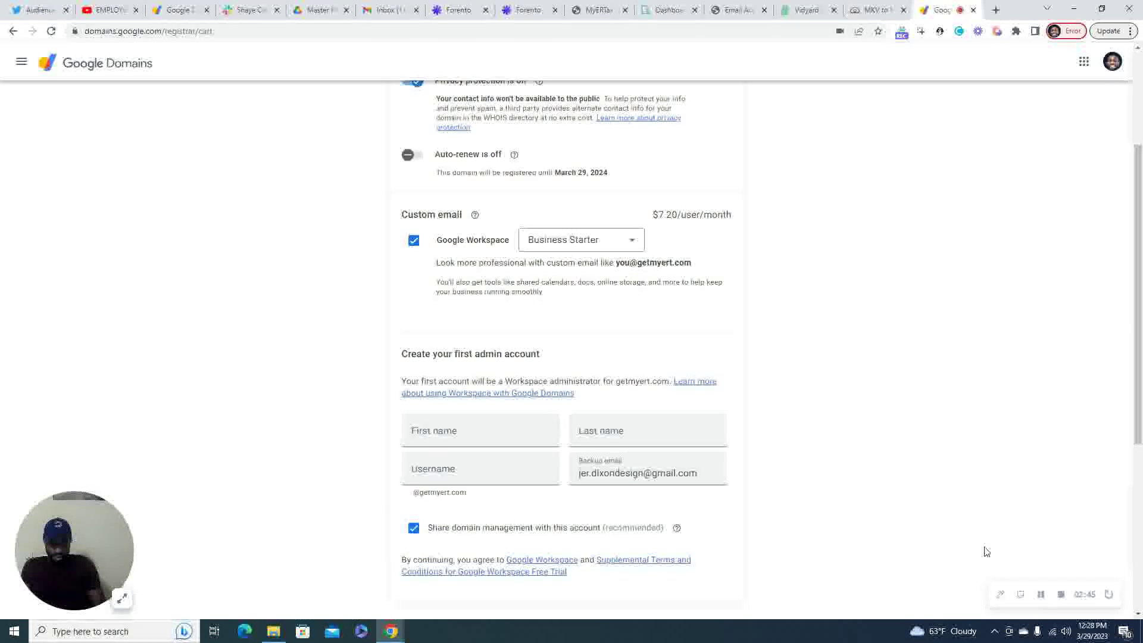
Step: Collapse getmyert.com's details so the cart lists all five $12 domains
left_click(1041, 596)
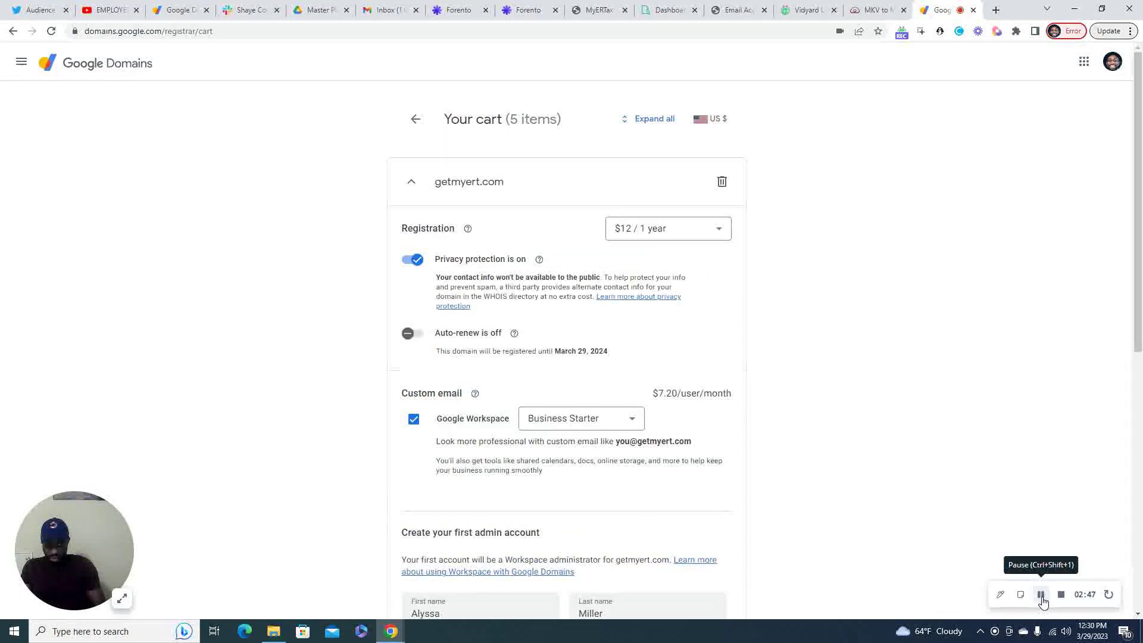
scroll(789, 413, "down", 3)
scroll(786, 415, "down", 1)
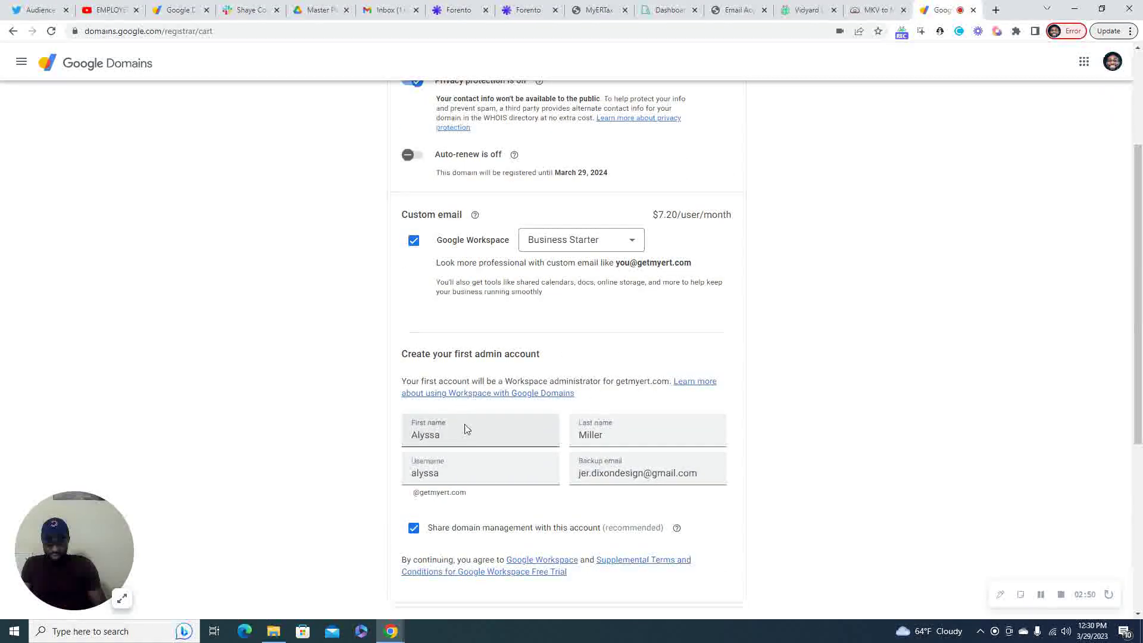
scroll(379, 494, "down", 3)
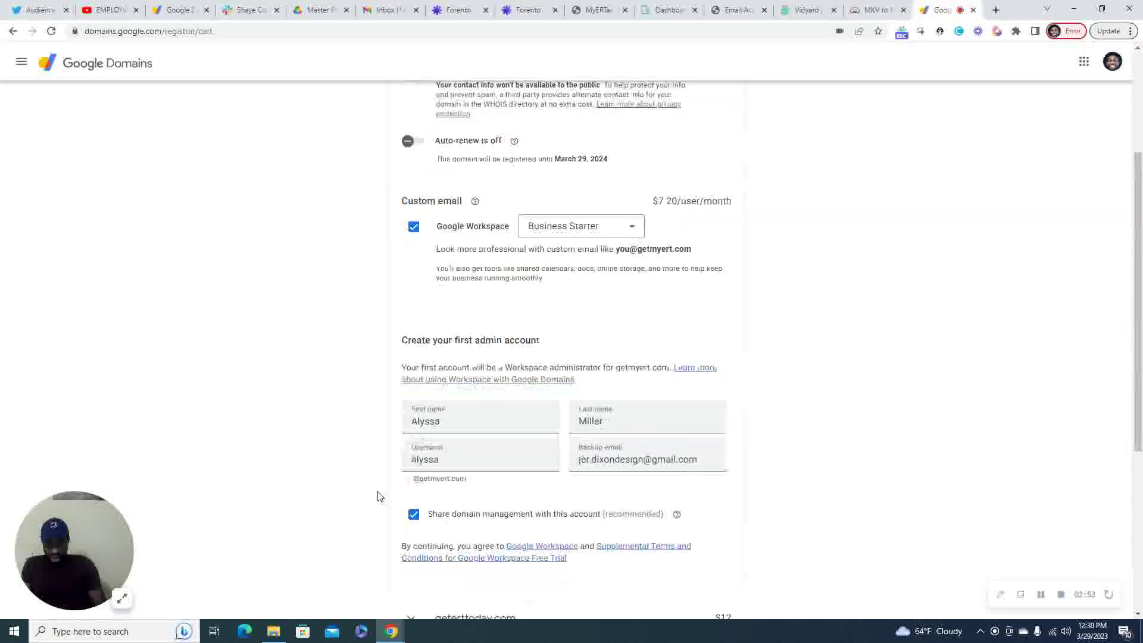
scroll(383, 451, "up", 3)
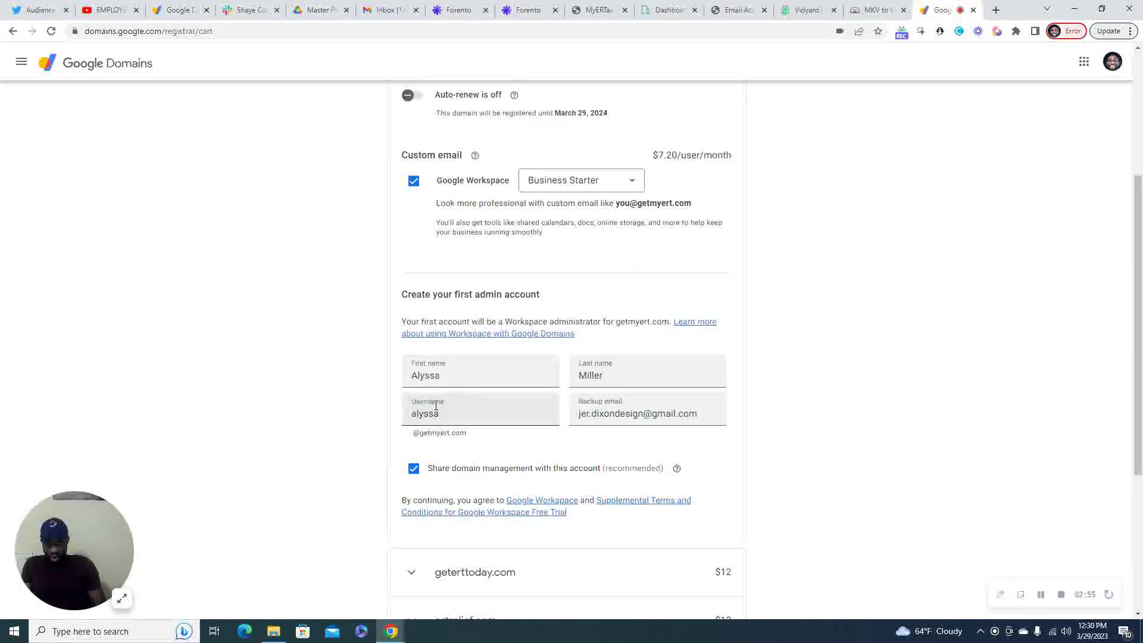
scroll(383, 388, "up", 2)
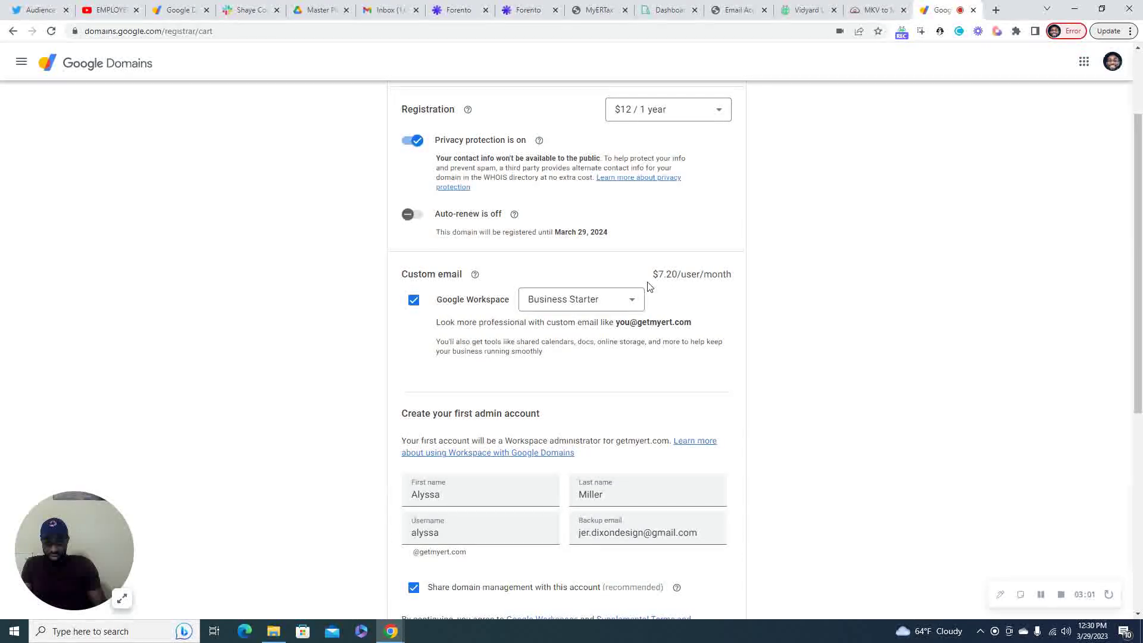
scroll(686, 274, "up", 3)
left_click(416, 181)
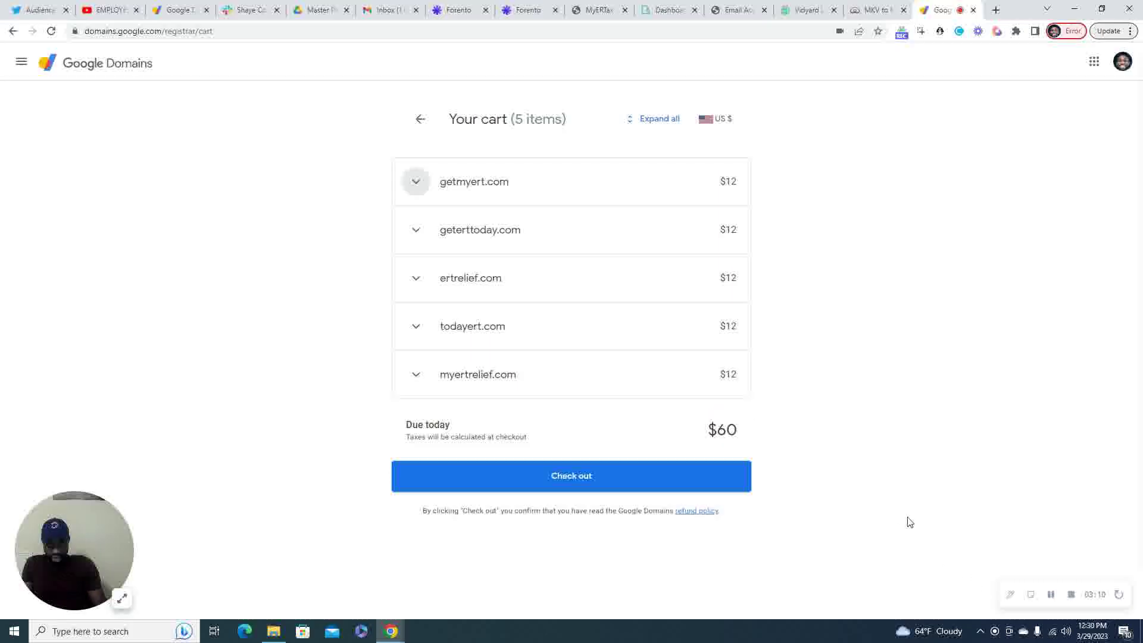
Step: Check out and place the $60 order for the five domains
left_click(1053, 596)
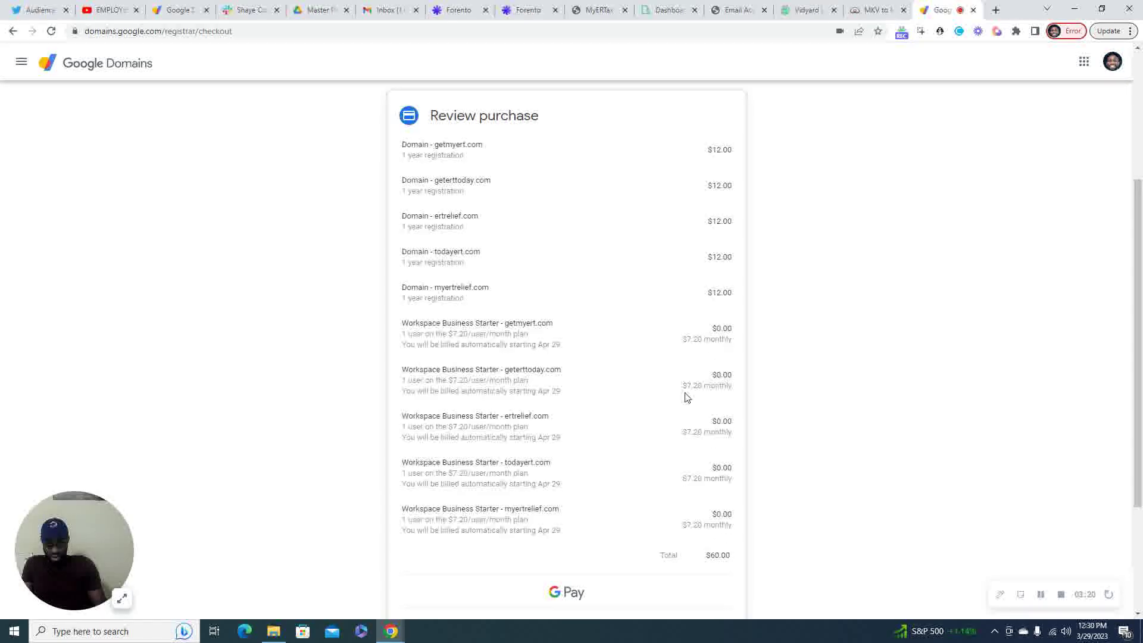
scroll(674, 391, "down", 1)
scroll(674, 391, "down", 3)
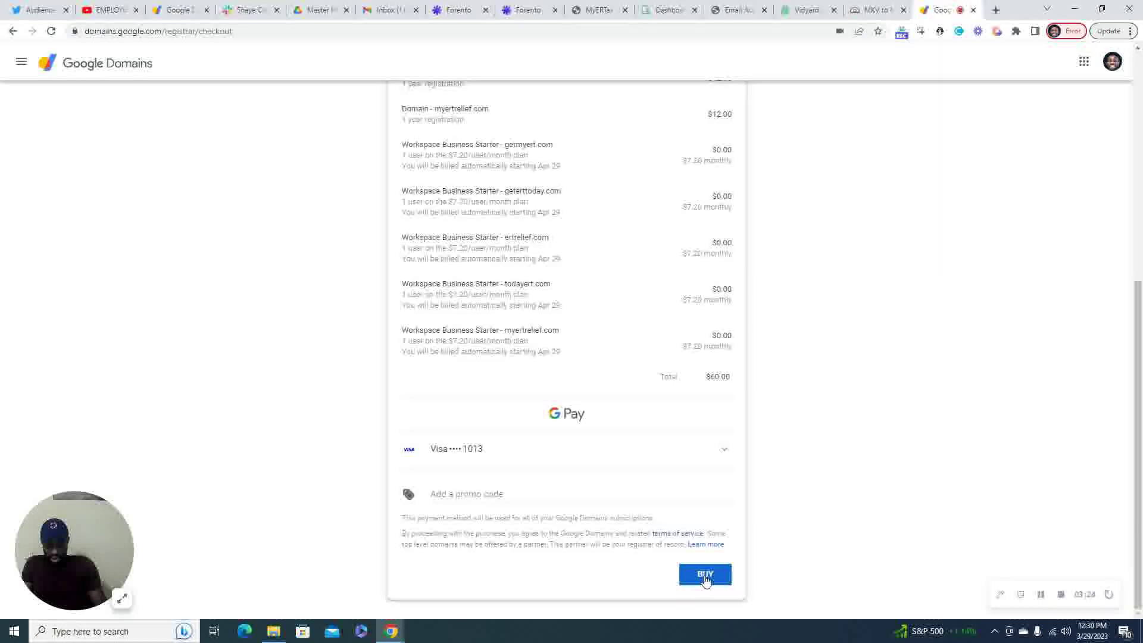
left_click(1040, 594)
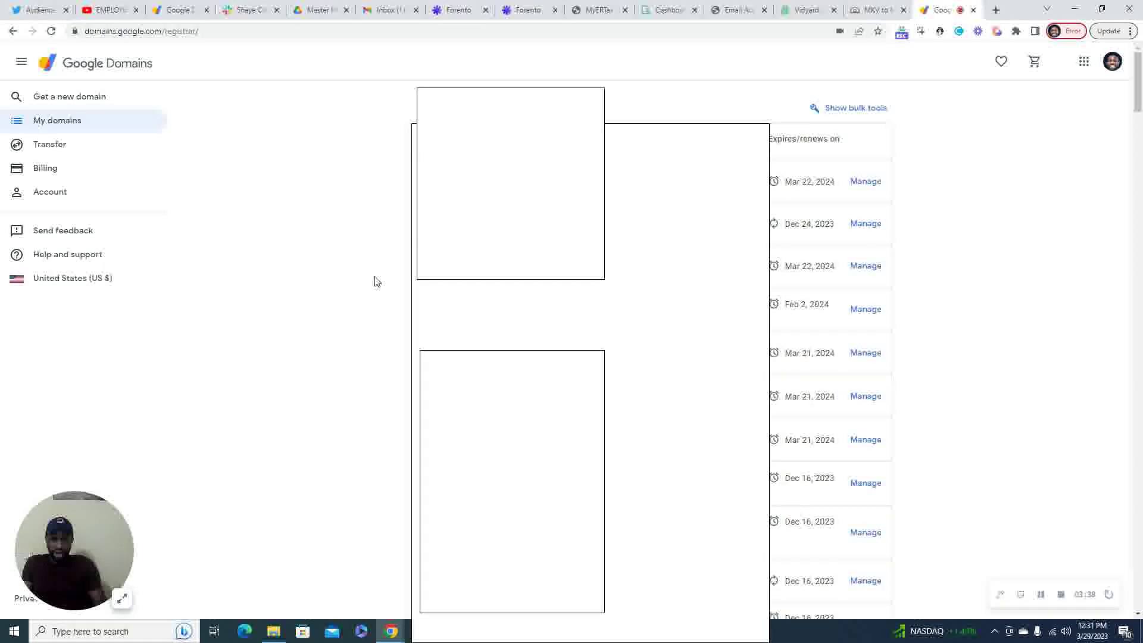
Step: Go to My domains and open ertrelief.com's management page
left_click(1061, 595)
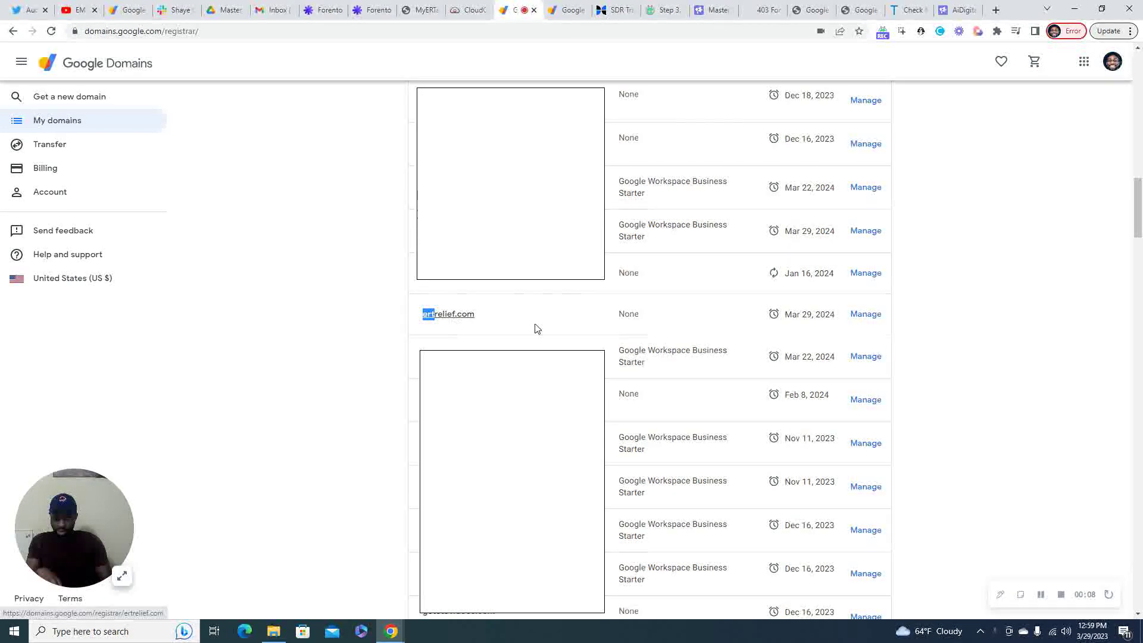
left_click(865, 315)
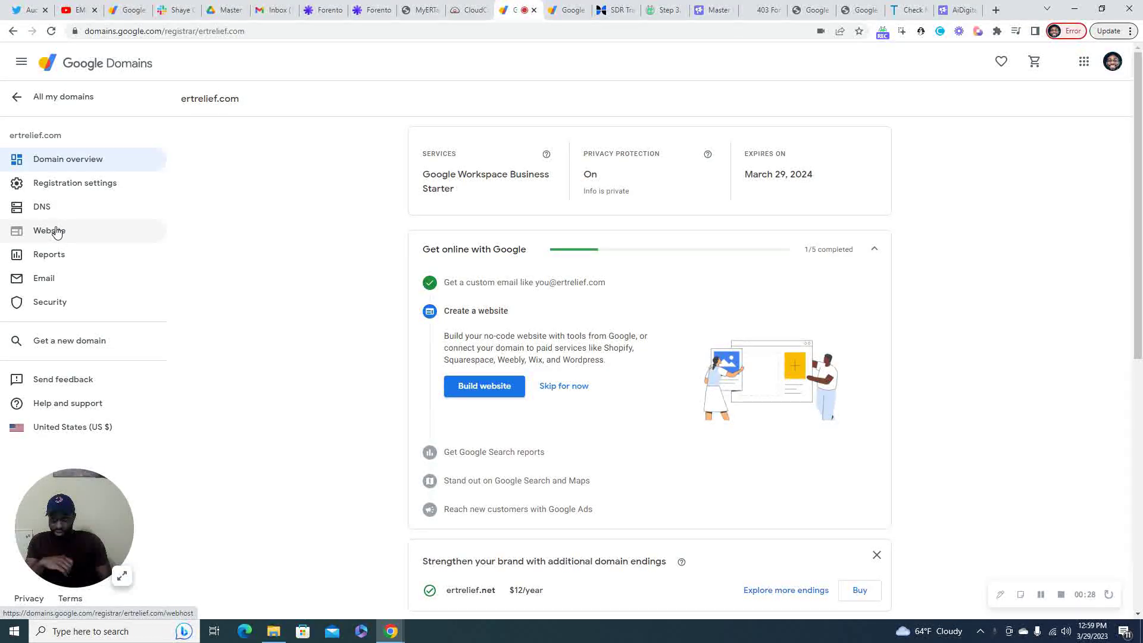
left_click(57, 232)
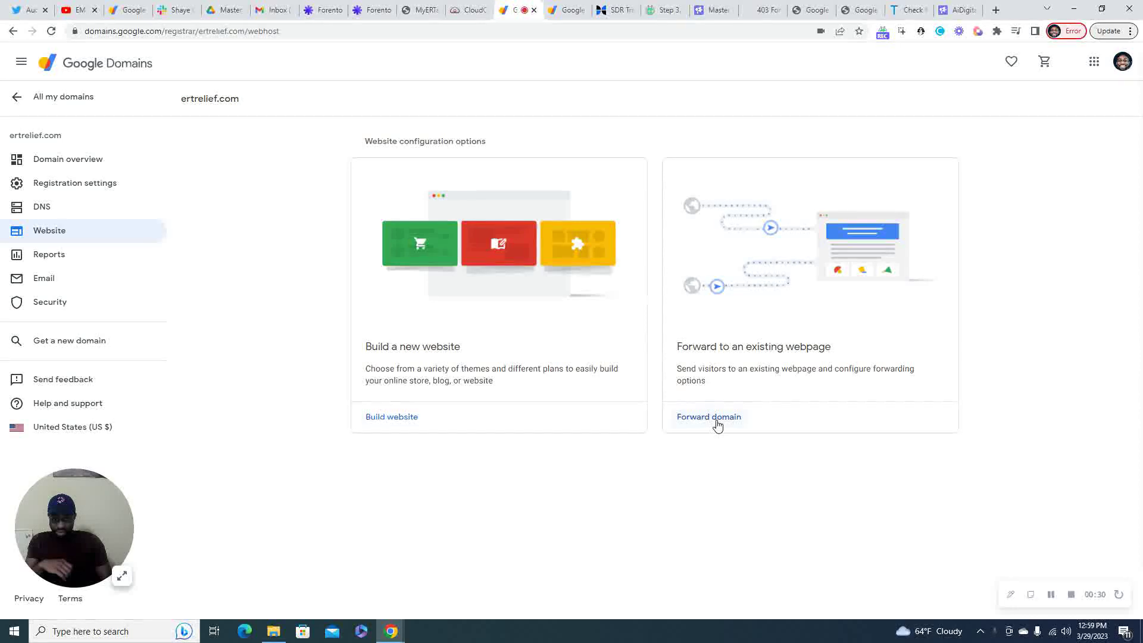
left_click(709, 417)
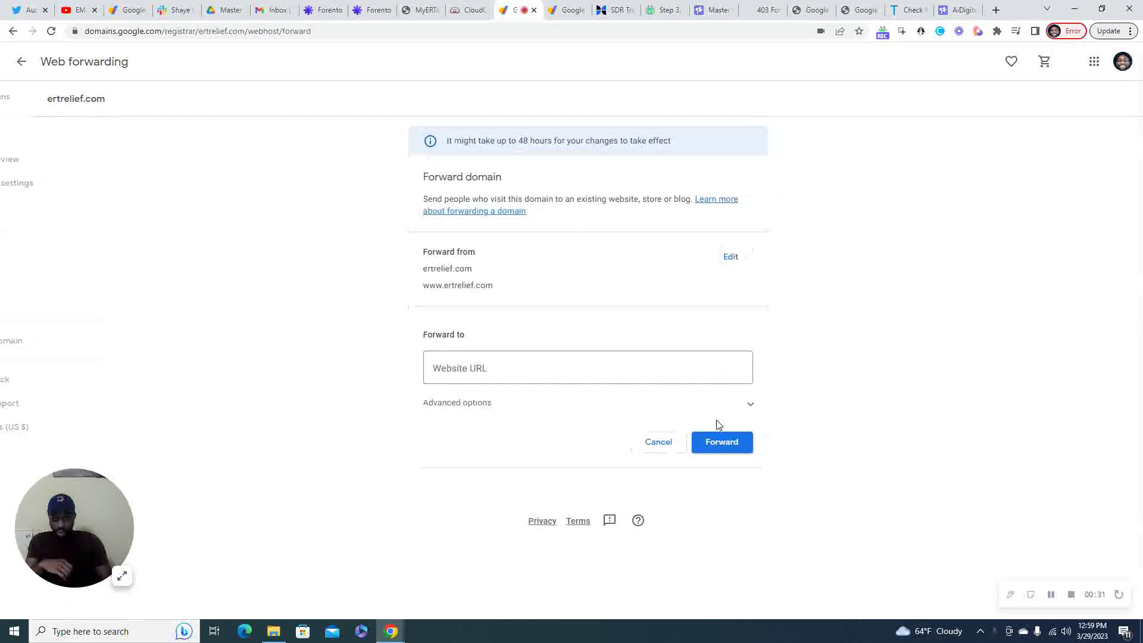
left_click(489, 369)
type("https://getert.com/")
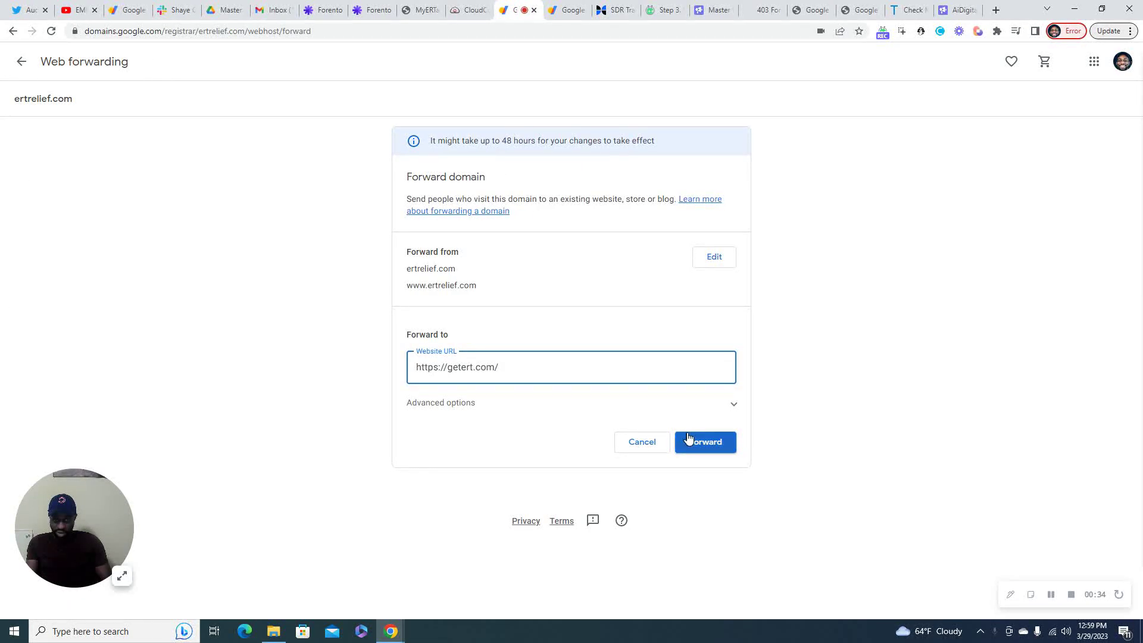
left_click(708, 451)
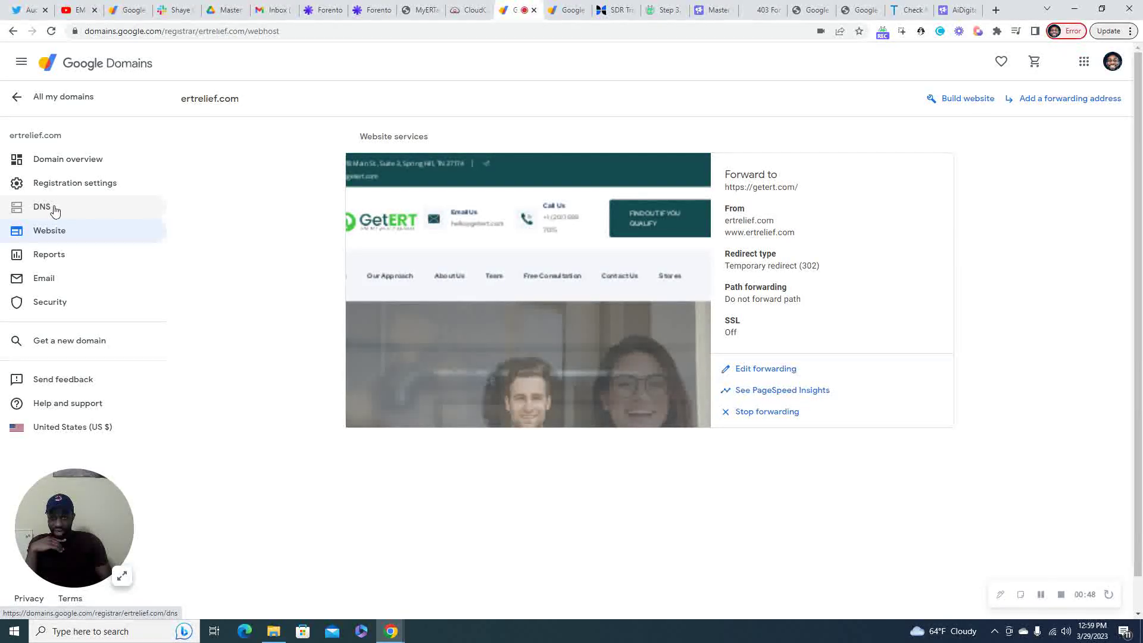
Step: In ertrelief.com's DNS settings, begin a new custom record with host name track and type CNAME
left_click(50, 212)
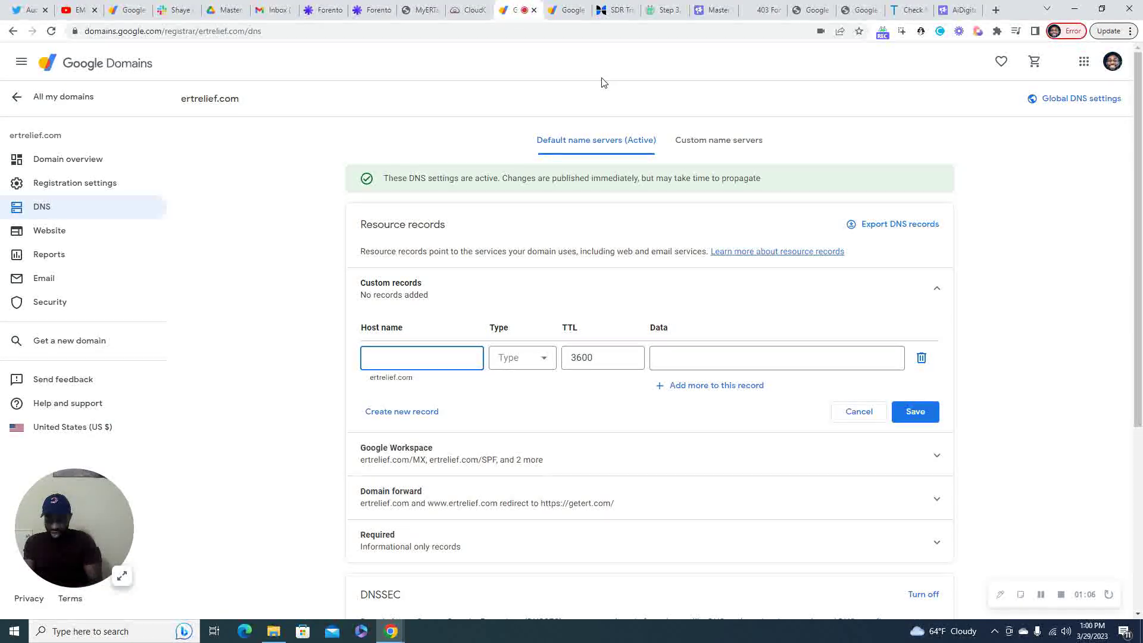
type("track")
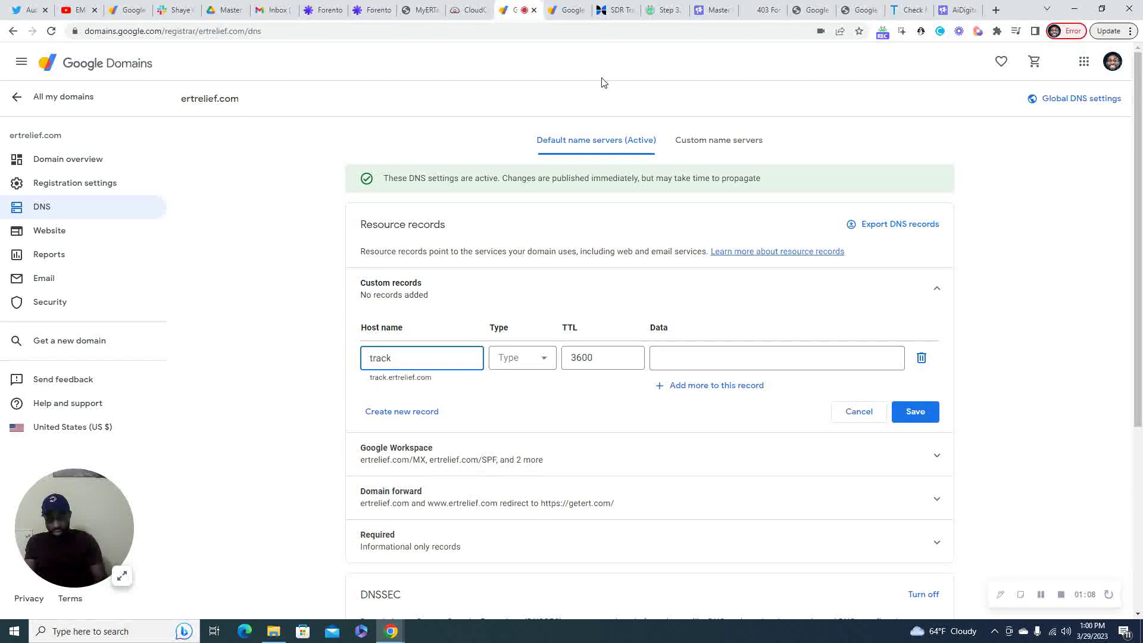
left_click(534, 358)
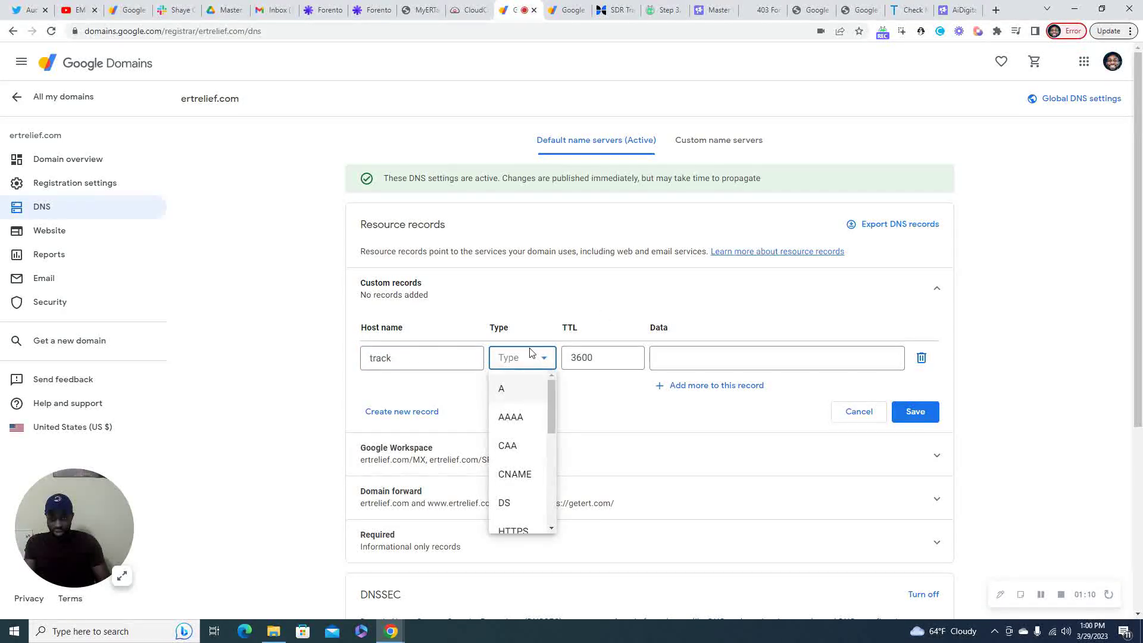
left_click(513, 467)
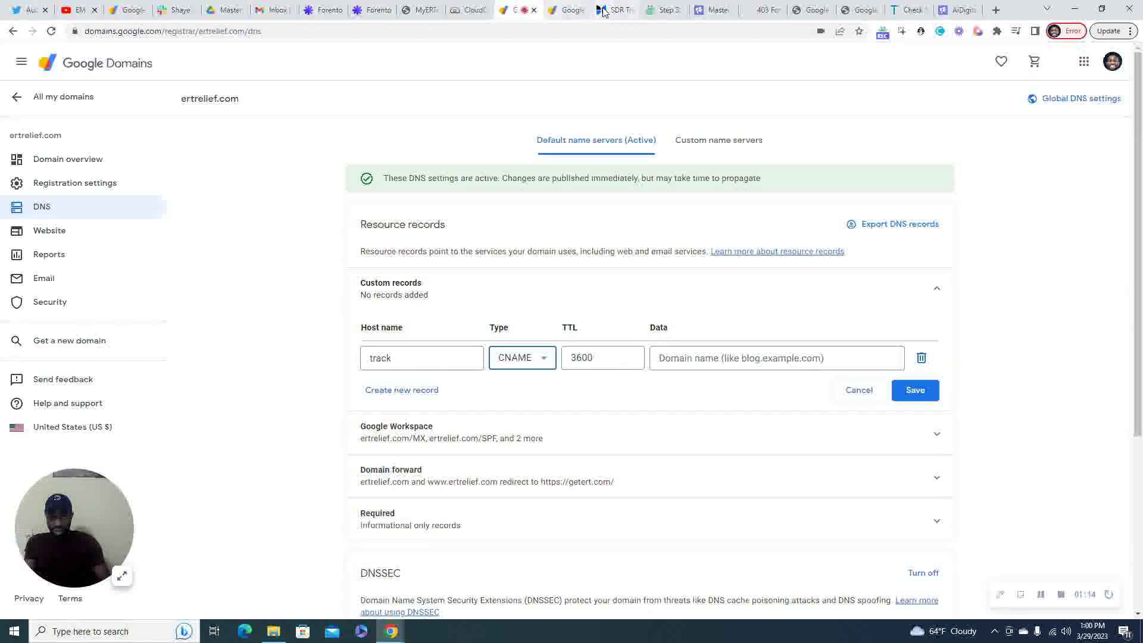
left_click(372, 9)
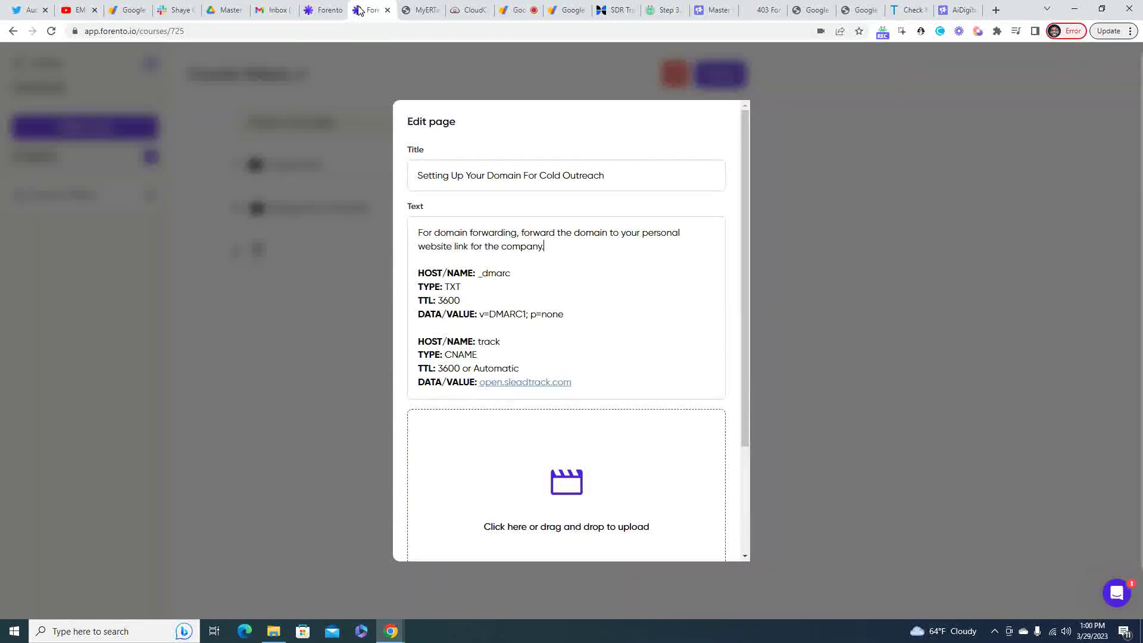
Step: Copy the DMARC record value and the open.sleadtrack.com tracking address from the Forento setup notes
left_click(565, 315)
key("ctrl+shift+Left")
key("ctrl+shift+Left")
key("ctrl+shift+Left")
key("ctrl+shift+Left")
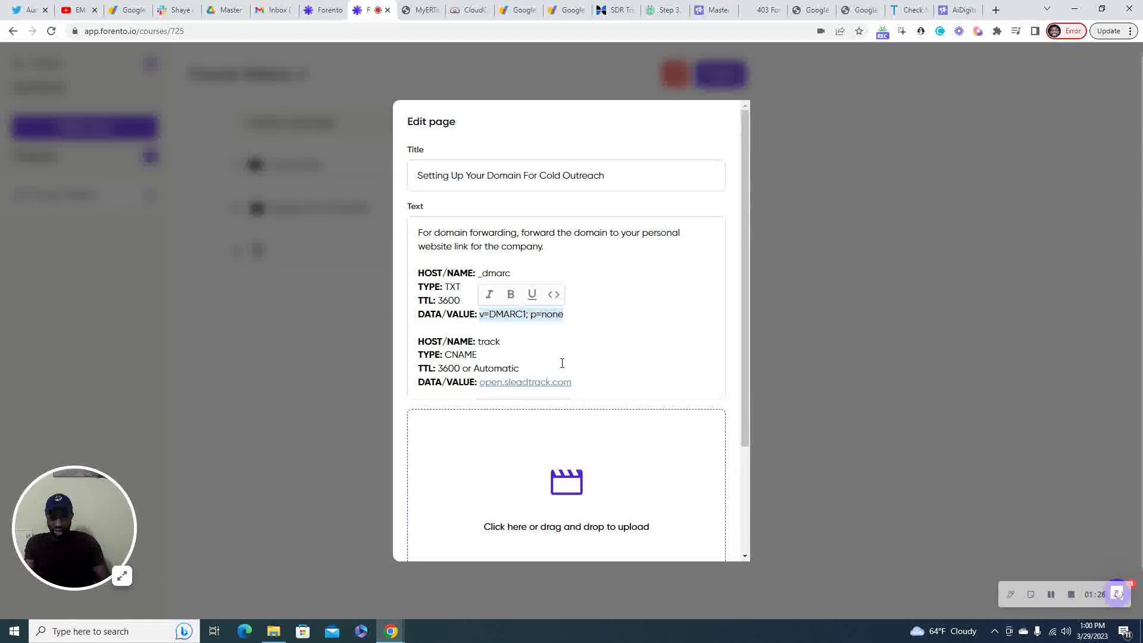
left_click(584, 350)
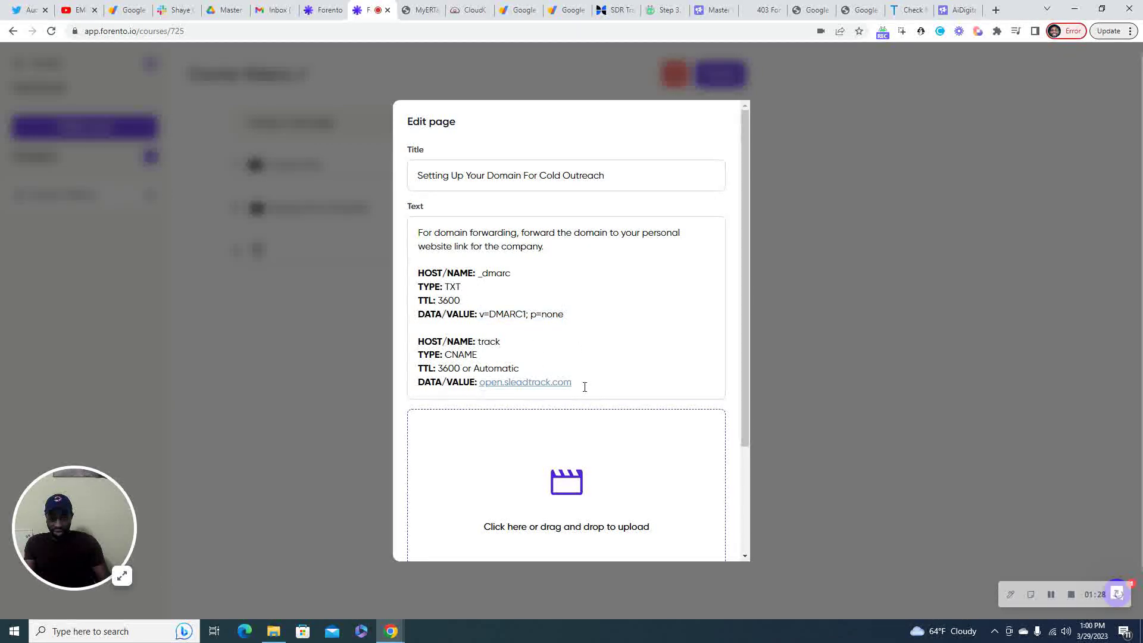
left_click_drag(521, 387, 479, 388)
key("ctrl+c")
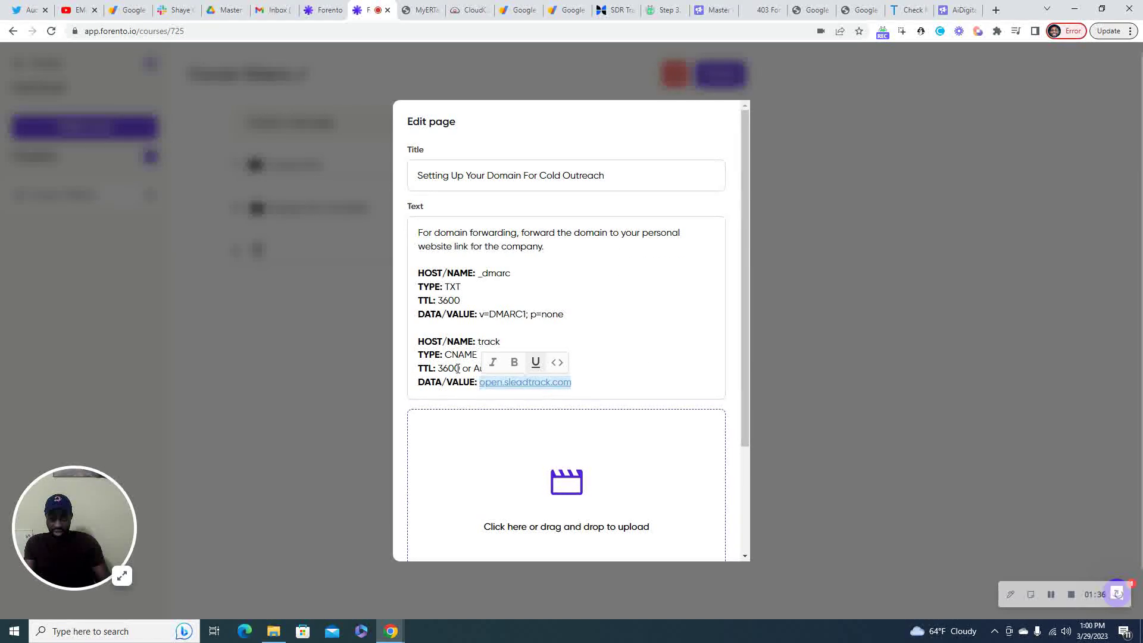
left_click(484, 341)
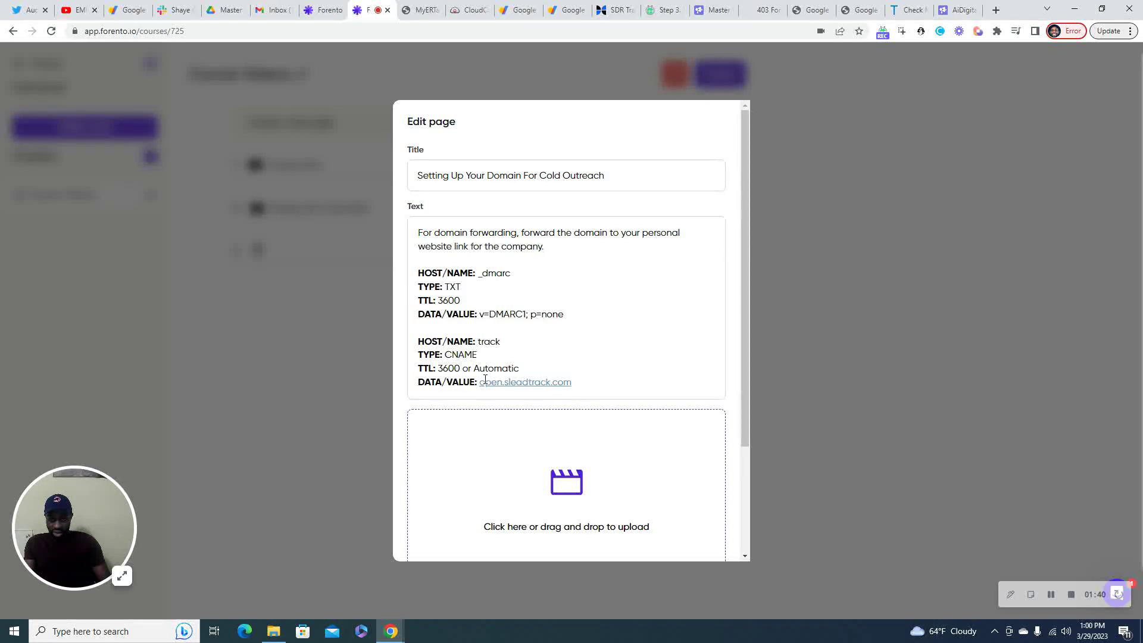
left_click(563, 12)
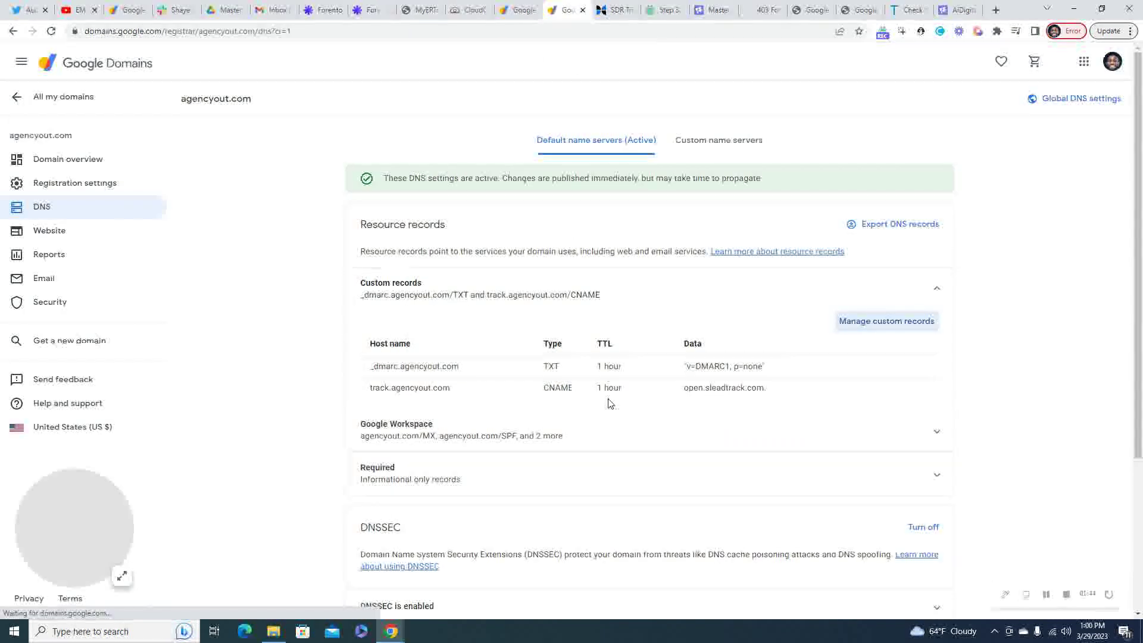
Step: Point the track CNAME record to open.sleadtrack.com
left_click(518, 10)
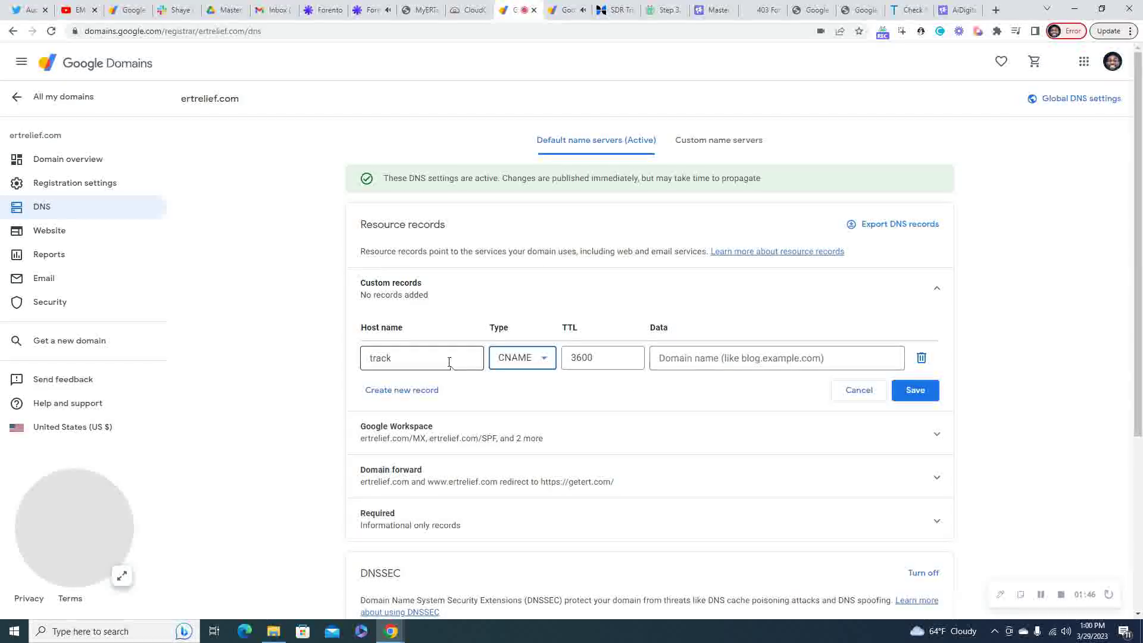
left_click(724, 358)
key("ctrl+v")
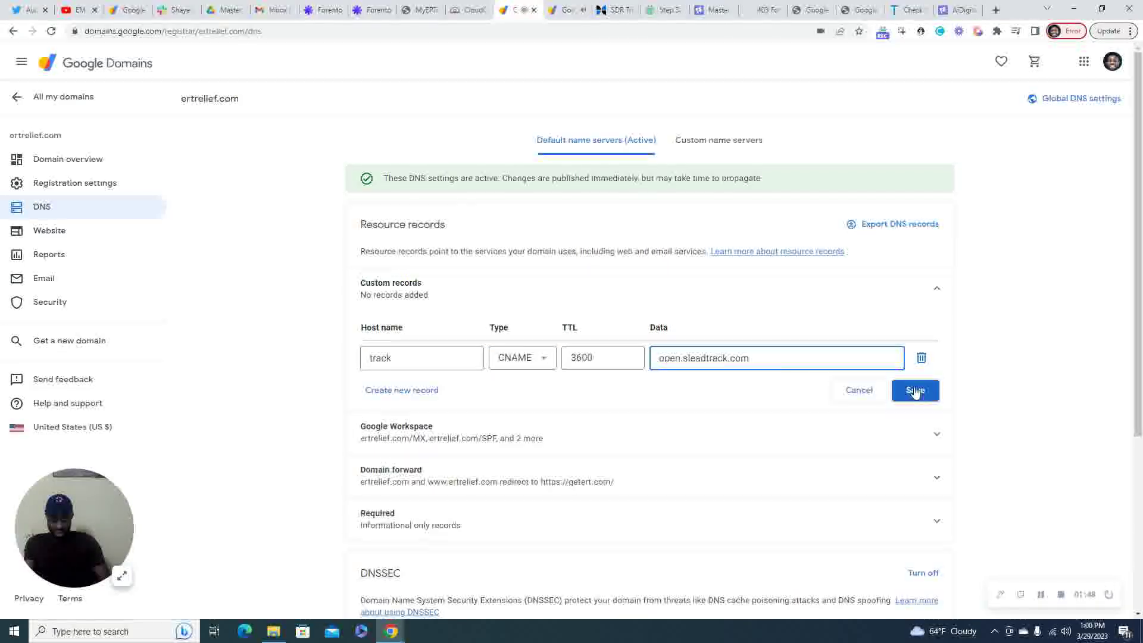
Step: Add a second custom record with host name _dmarc taken from the notes
left_click(416, 392)
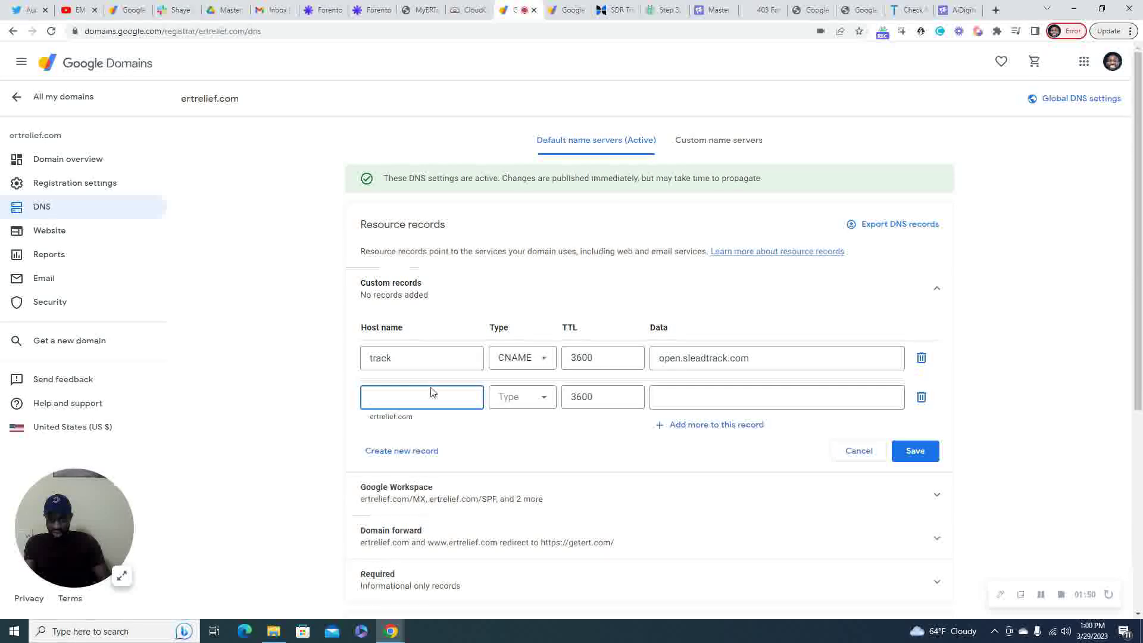
left_click(366, 7)
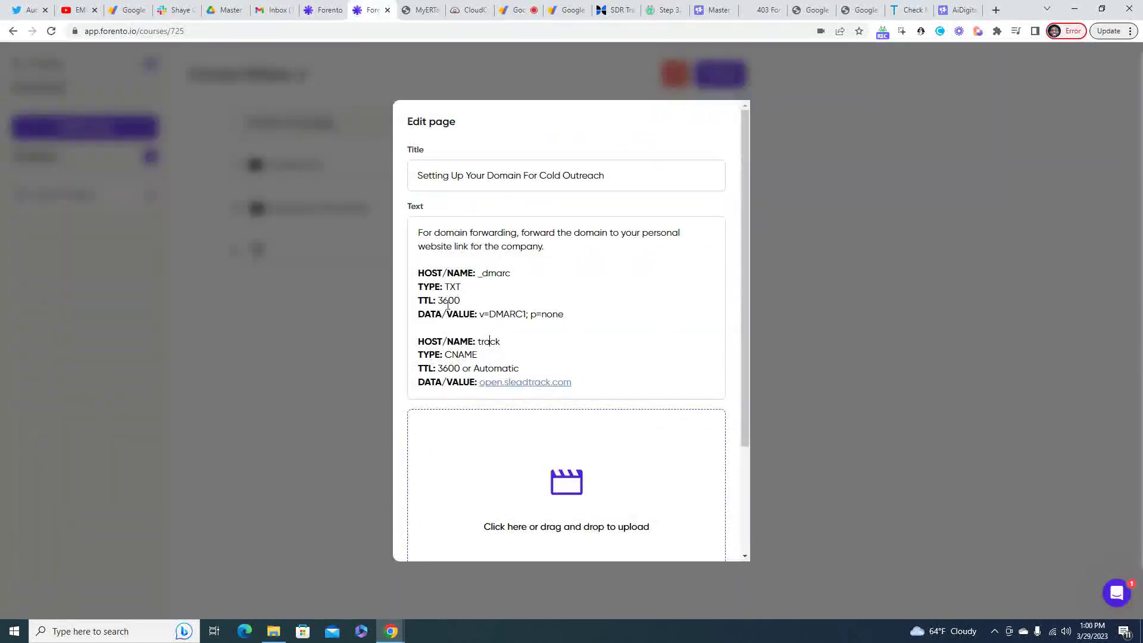
left_click_drag(515, 272, 478, 274)
key("ctrl+c")
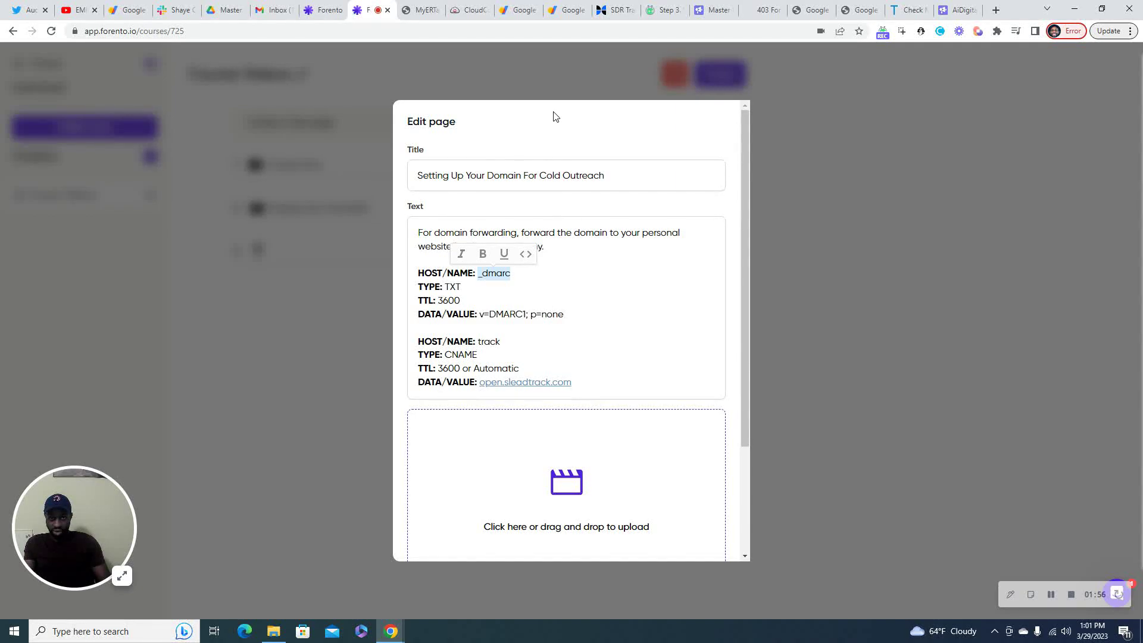
left_click(572, 17)
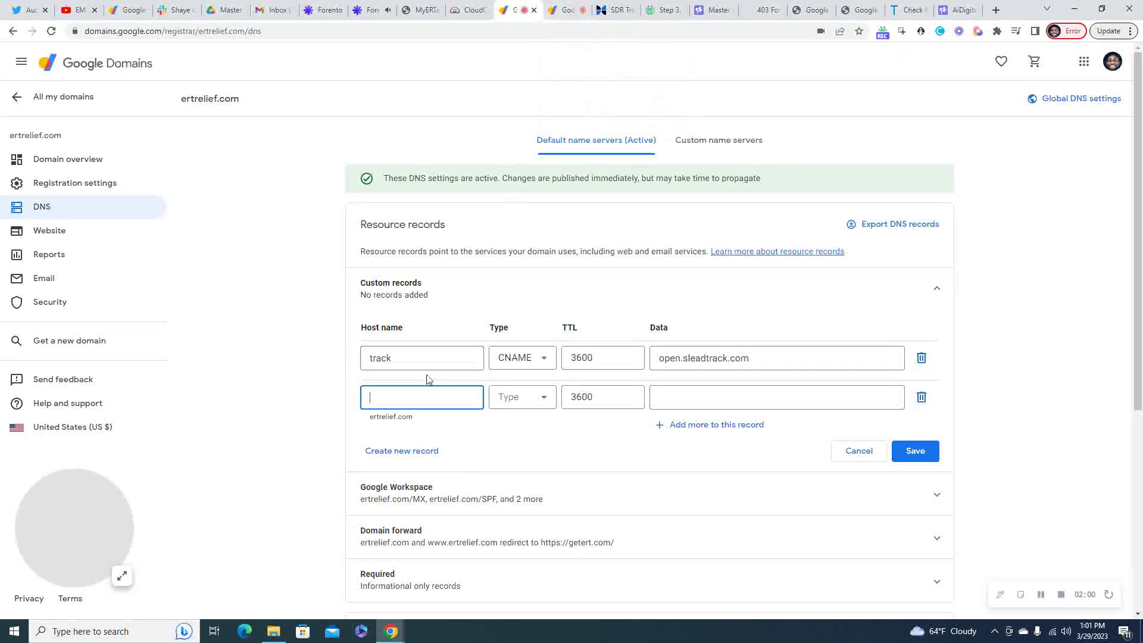
key("ctrl+v")
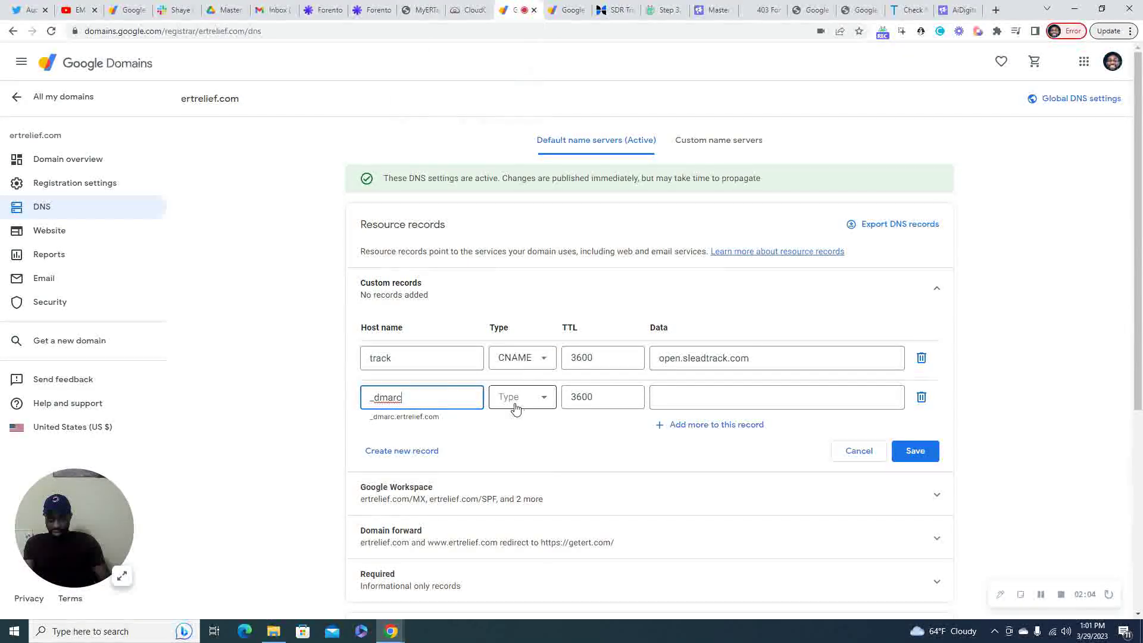
Step: Make _dmarc a TXT record with value v=DMARC1; p=none and save both records
left_click(366, 9)
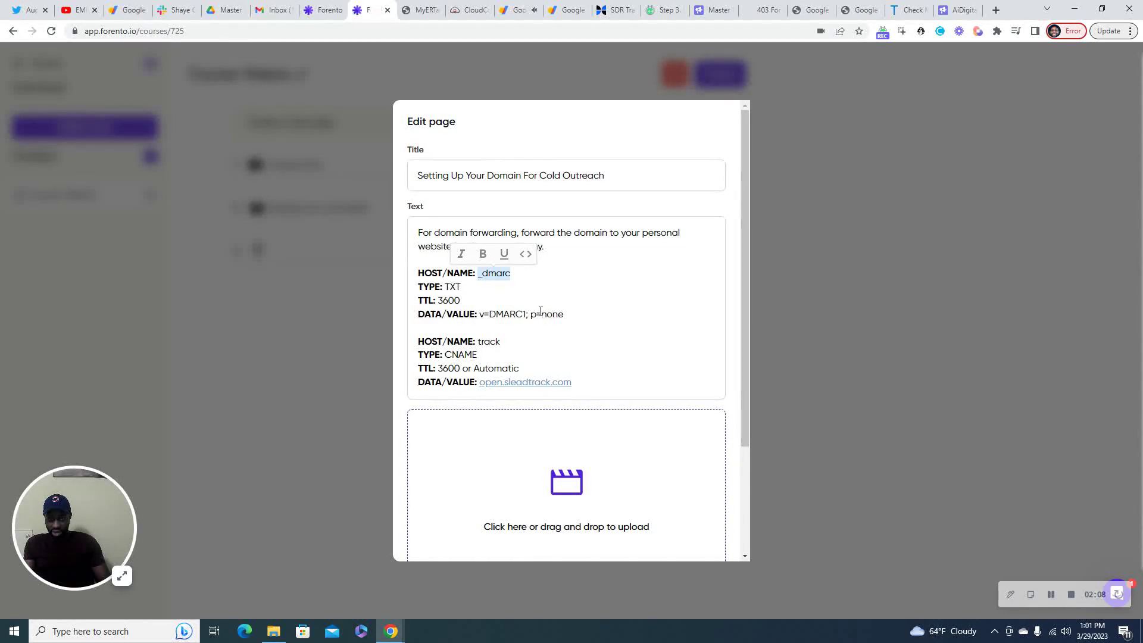
left_click_drag(564, 314, 479, 314)
key("ctrl+c")
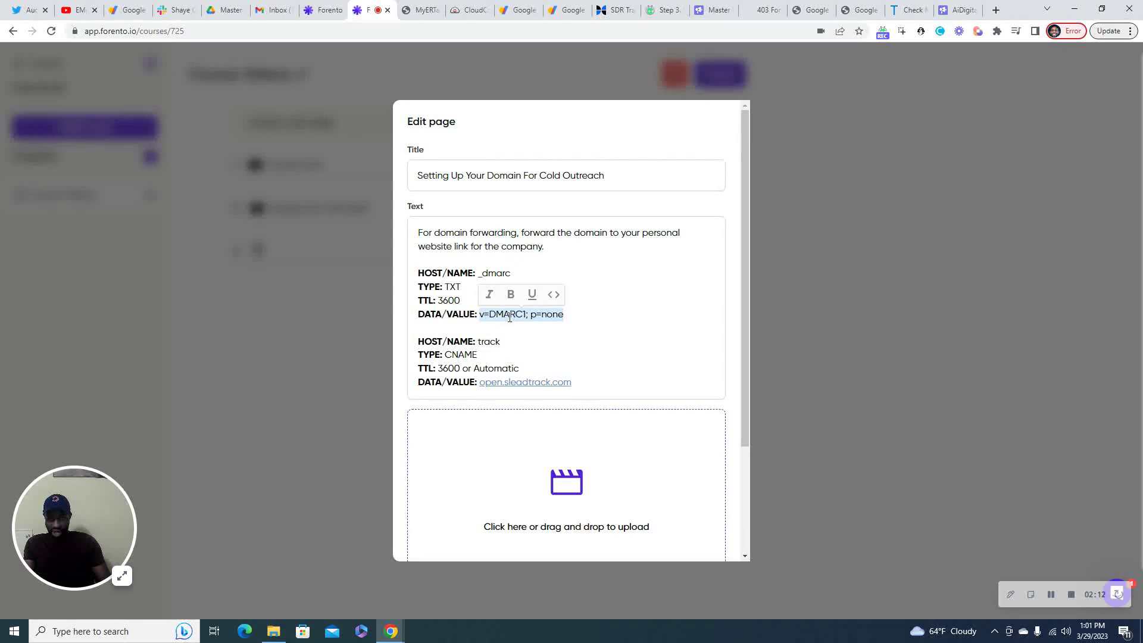
left_click(523, 13)
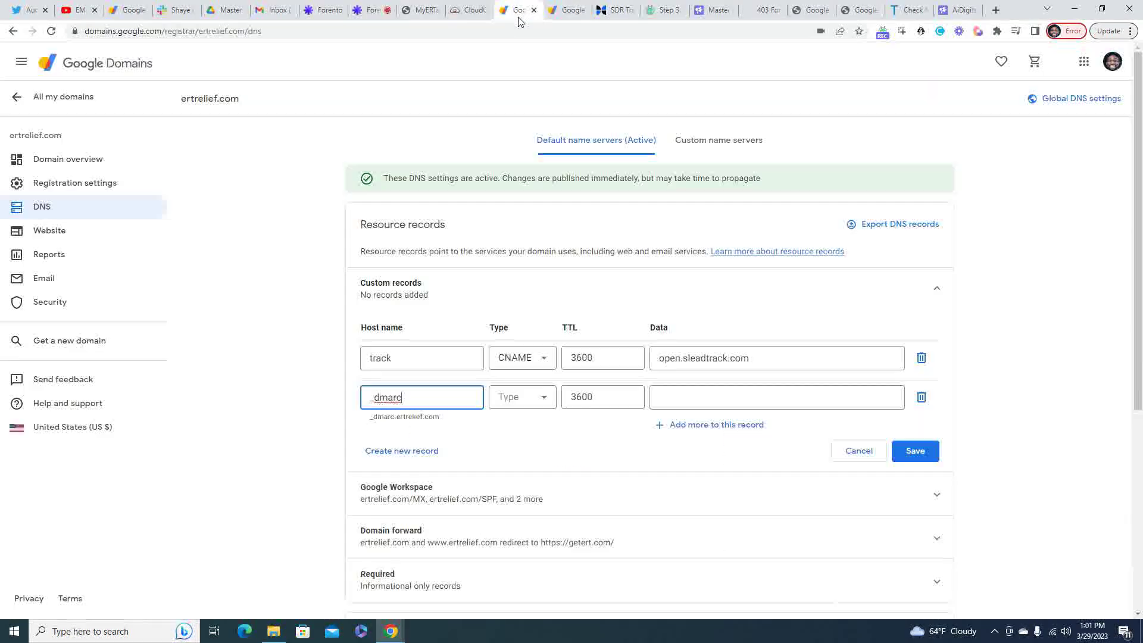
left_click(534, 398)
scroll(527, 487, "down", 4)
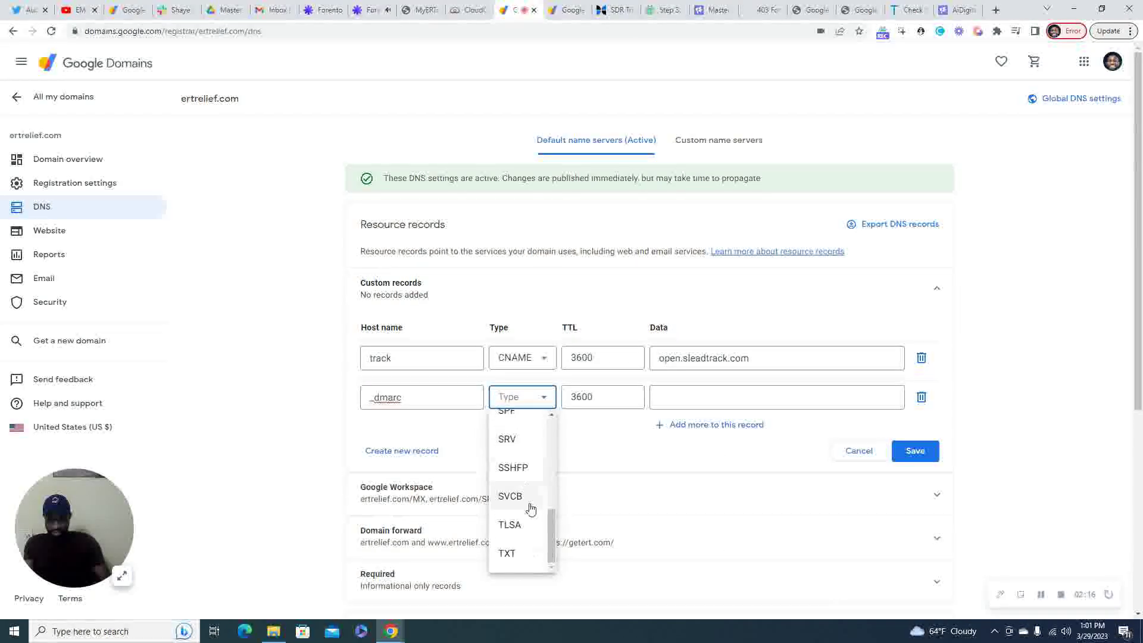
left_click(524, 552)
left_click(707, 397)
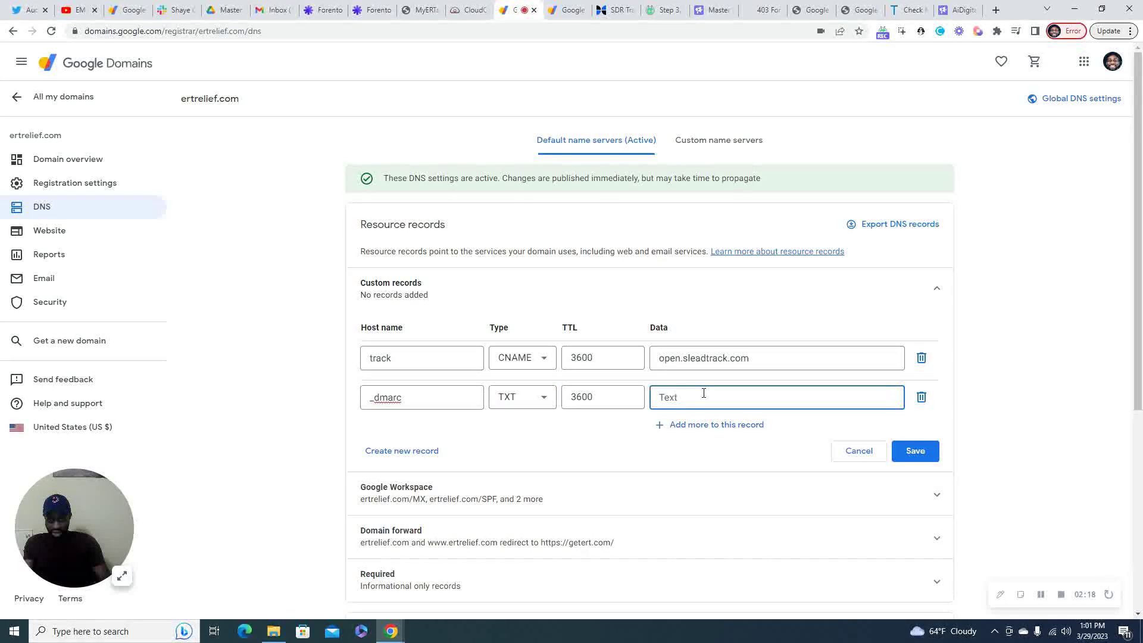
key("ctrl+v")
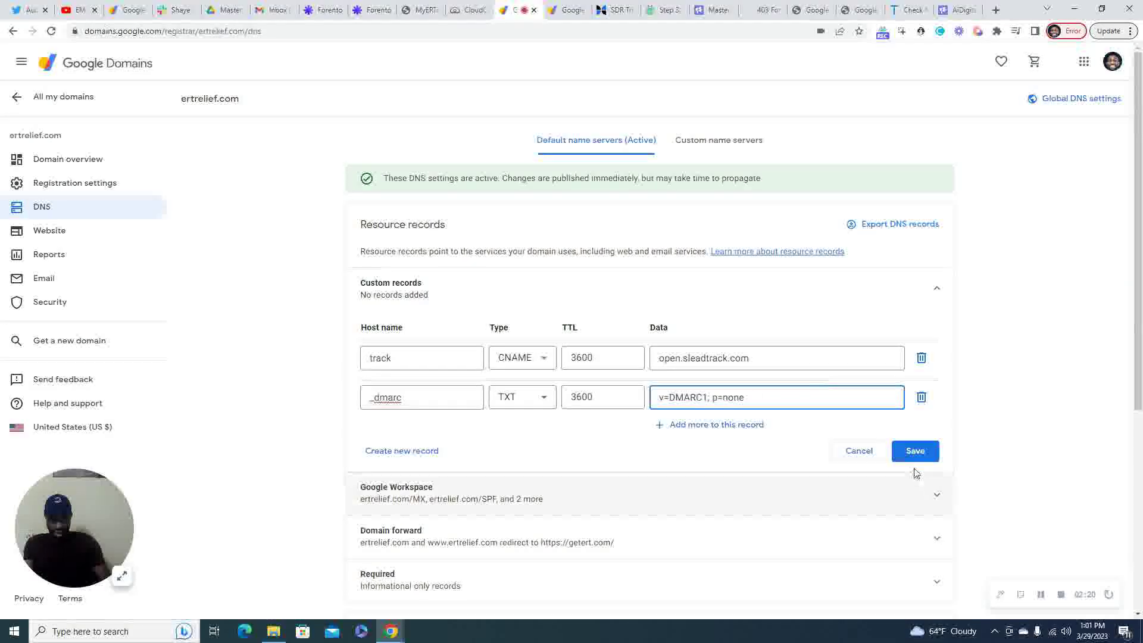
left_click(915, 452)
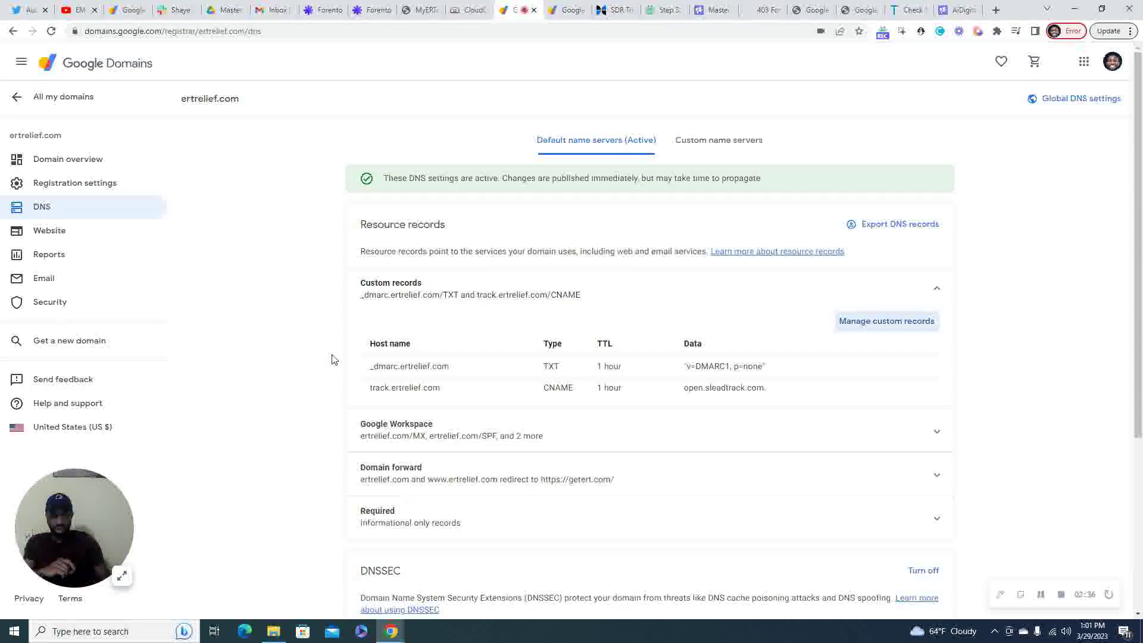
Step: Copy the temporary password from the new myertrelief.com account email
left_click(1061, 594)
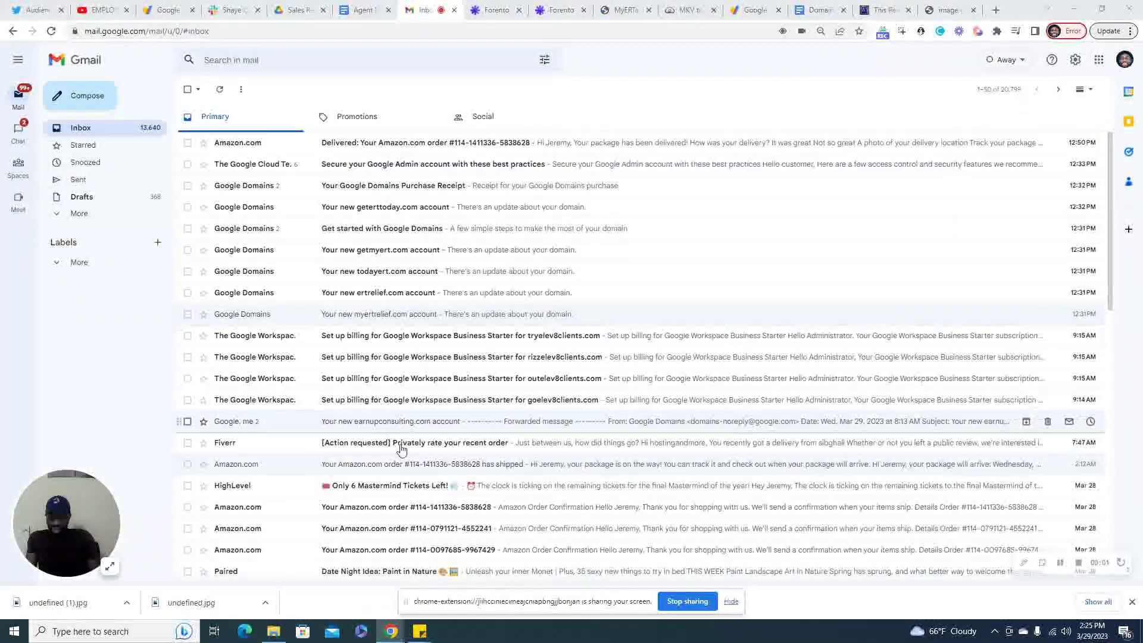
left_click(382, 317)
scroll(605, 381, "down", 2)
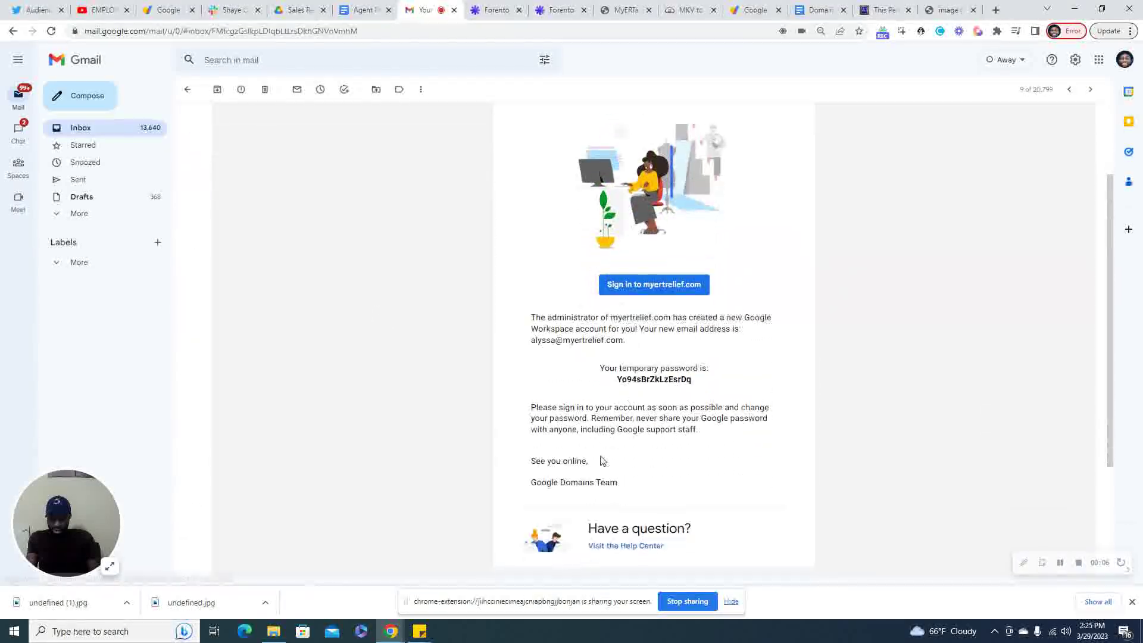
double_click(646, 377)
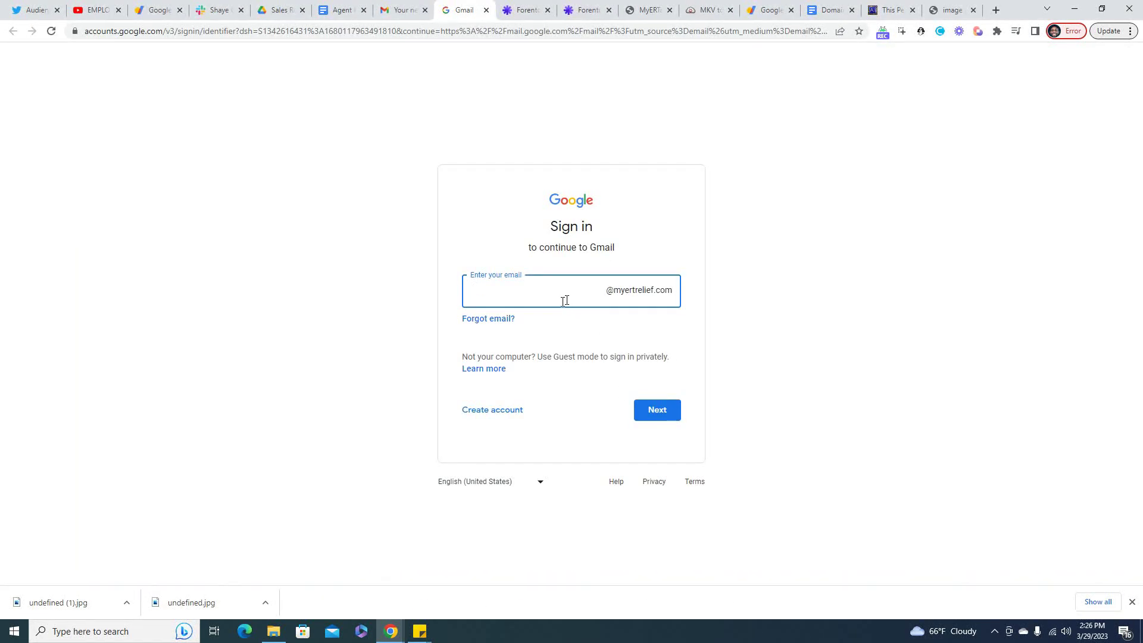
Step: Sign in with the new account's username and temporary password, then accept the terms
type("alyssa")
key("Return")
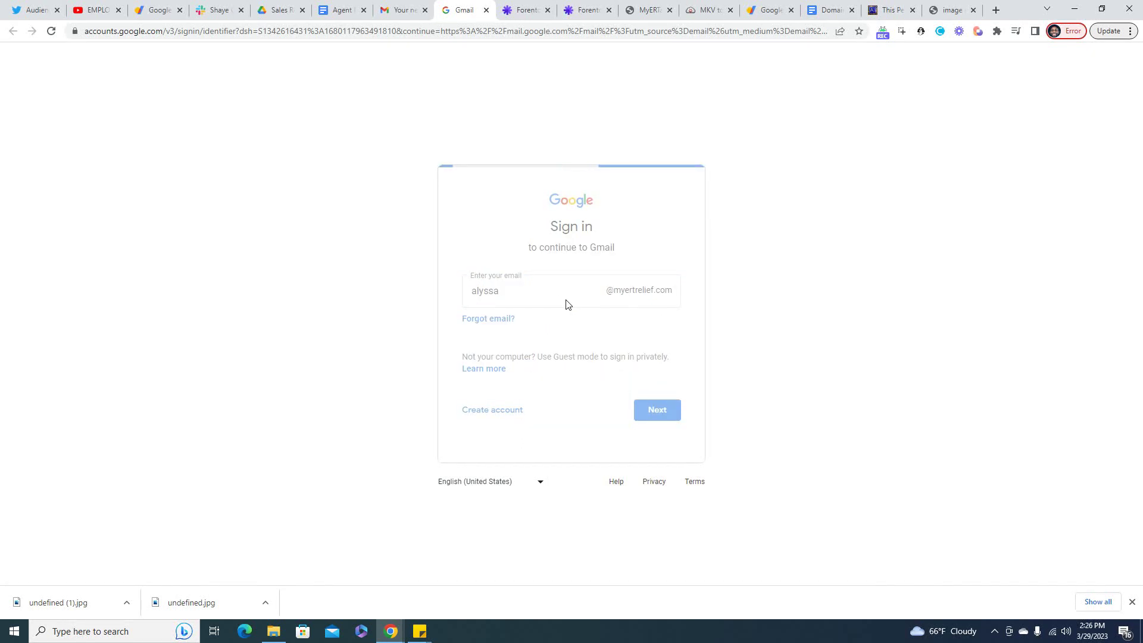
key("ctrl+v")
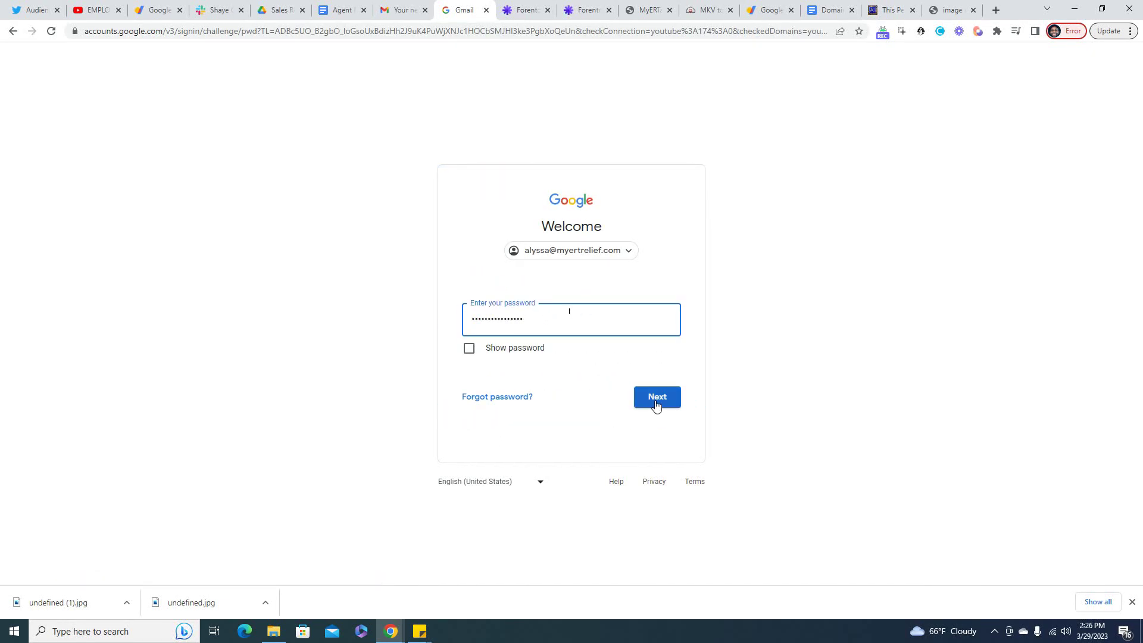
left_click(655, 400)
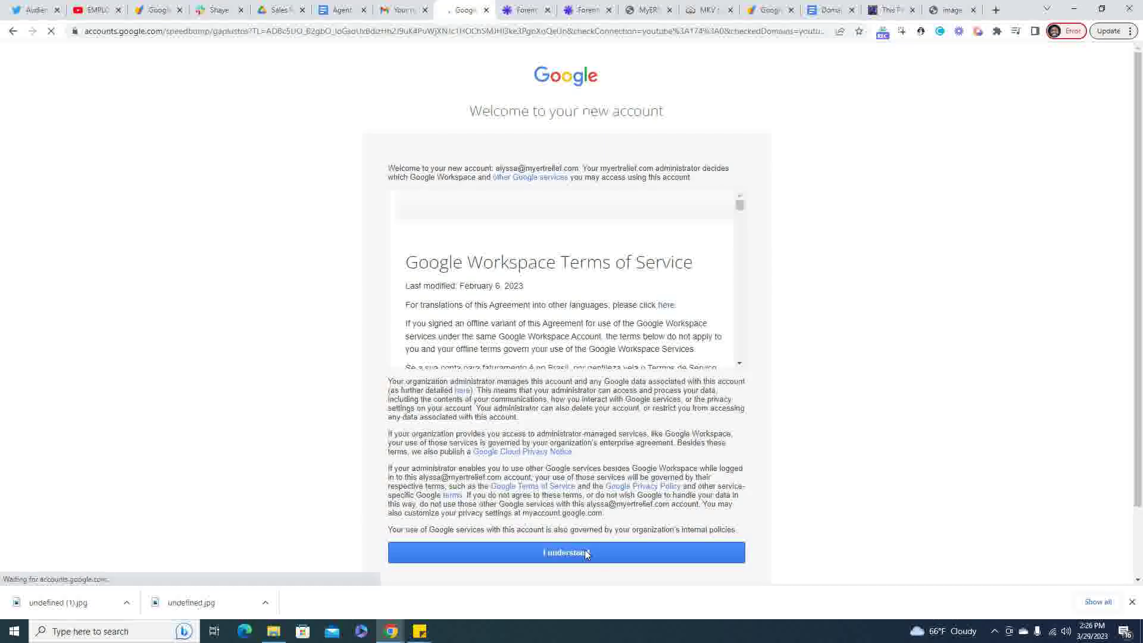
left_click(584, 552)
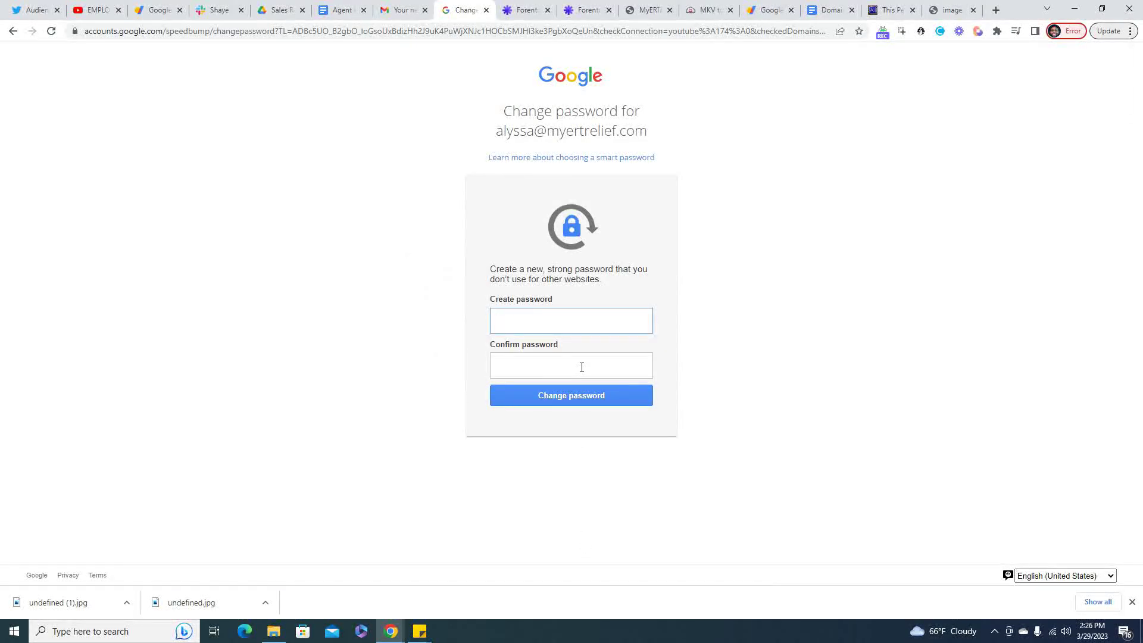
Step: Enter and confirm a new account password, then submit the change
type("••••••••••")
left_click(582, 368)
type("••••••")
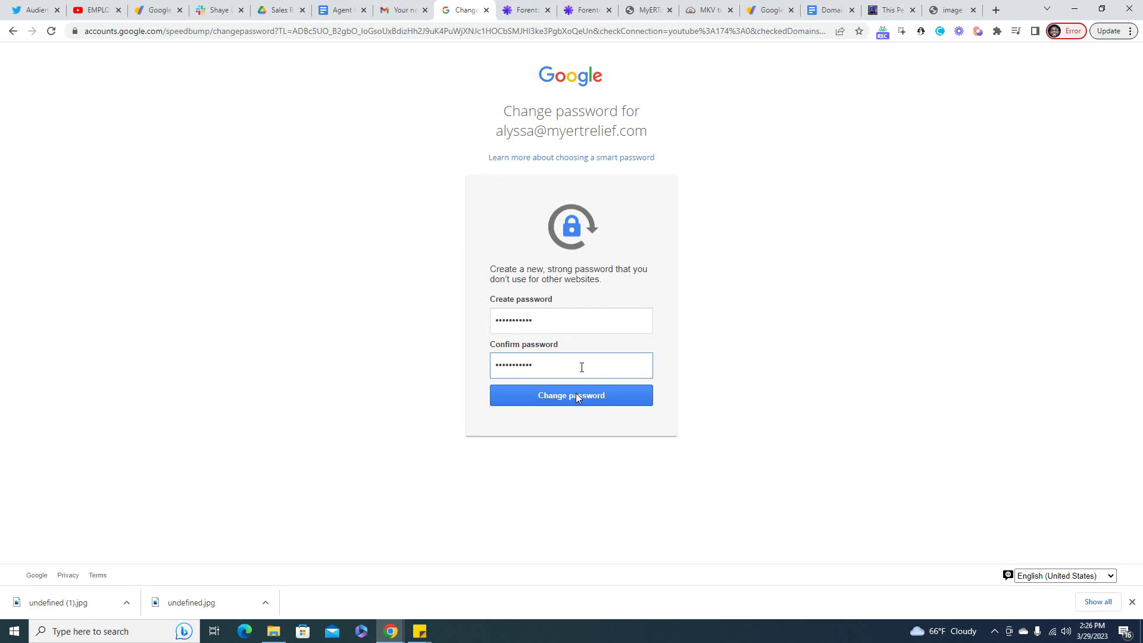
left_click(576, 392)
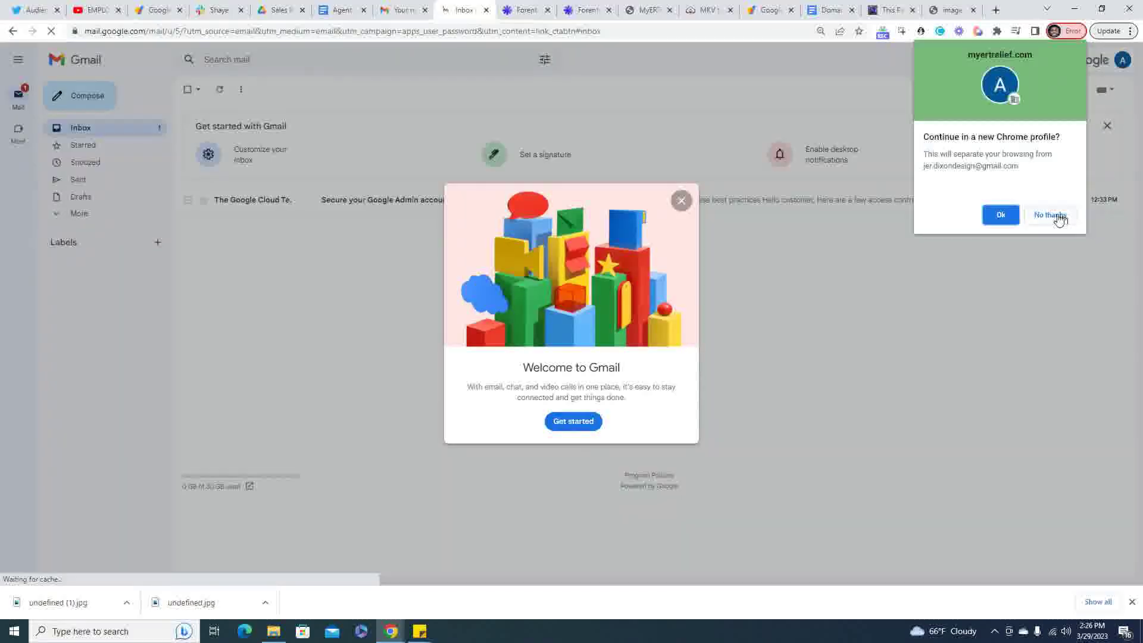
Step: Dismiss the welcome prompts and create a Gmail label named fsgddfgdsgdf
left_click(1050, 215)
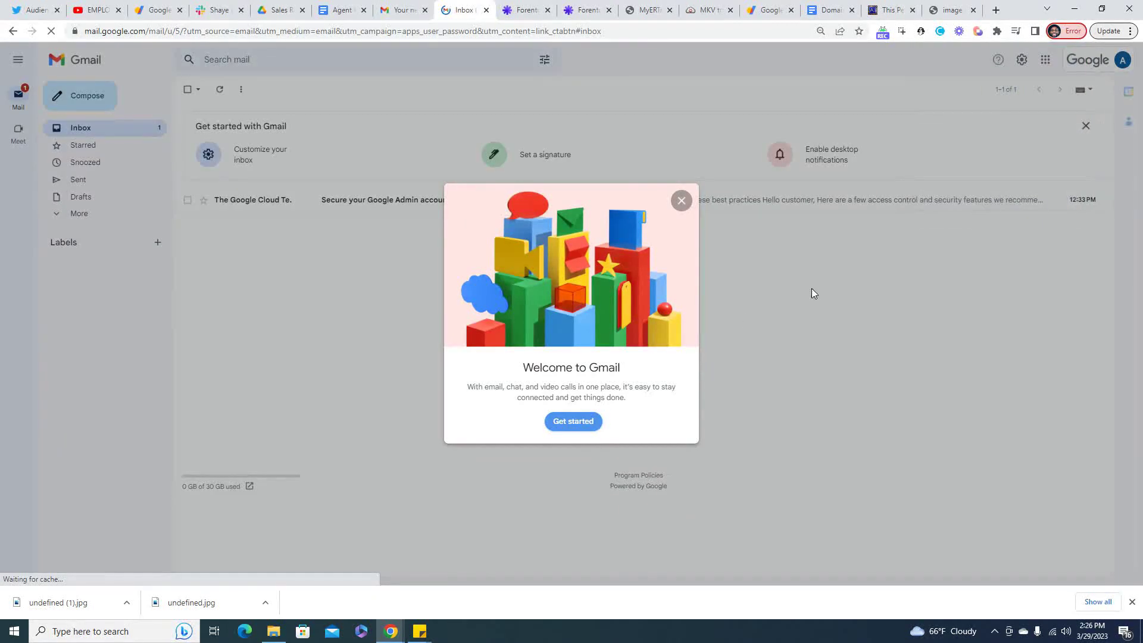
left_click(682, 200)
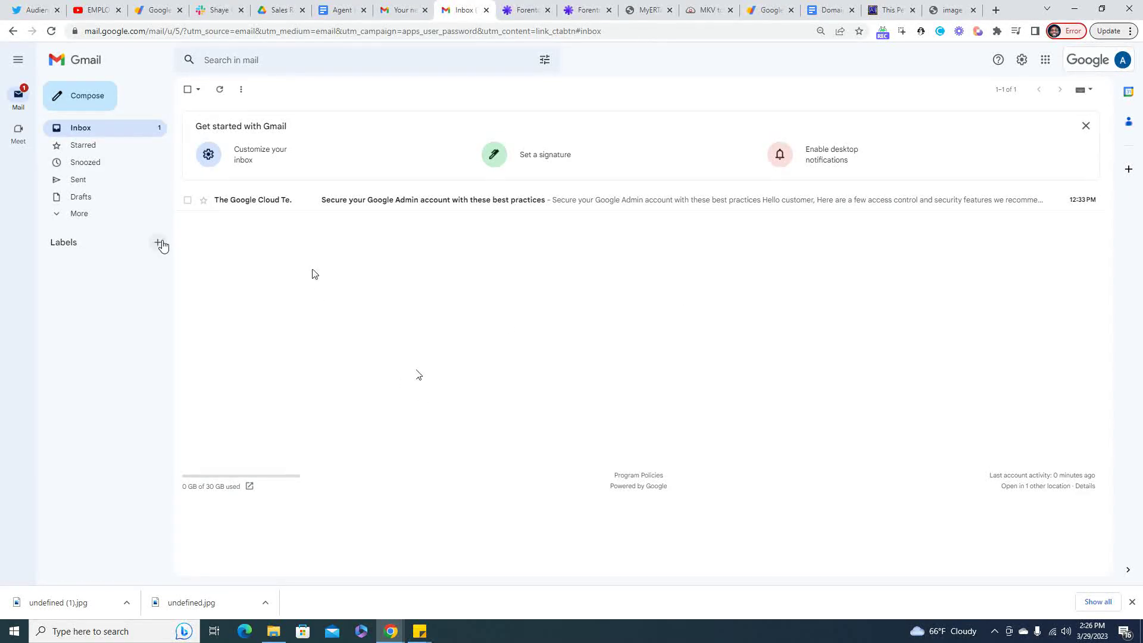
left_click(159, 243)
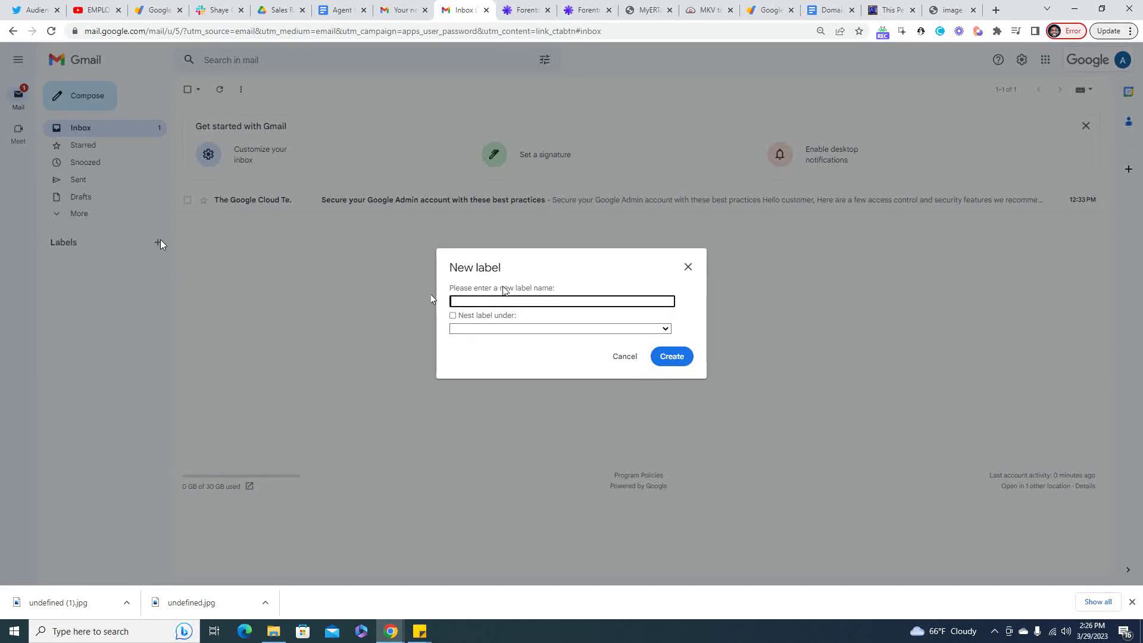
type("fsgddfgdsgdf")
left_click(673, 358)
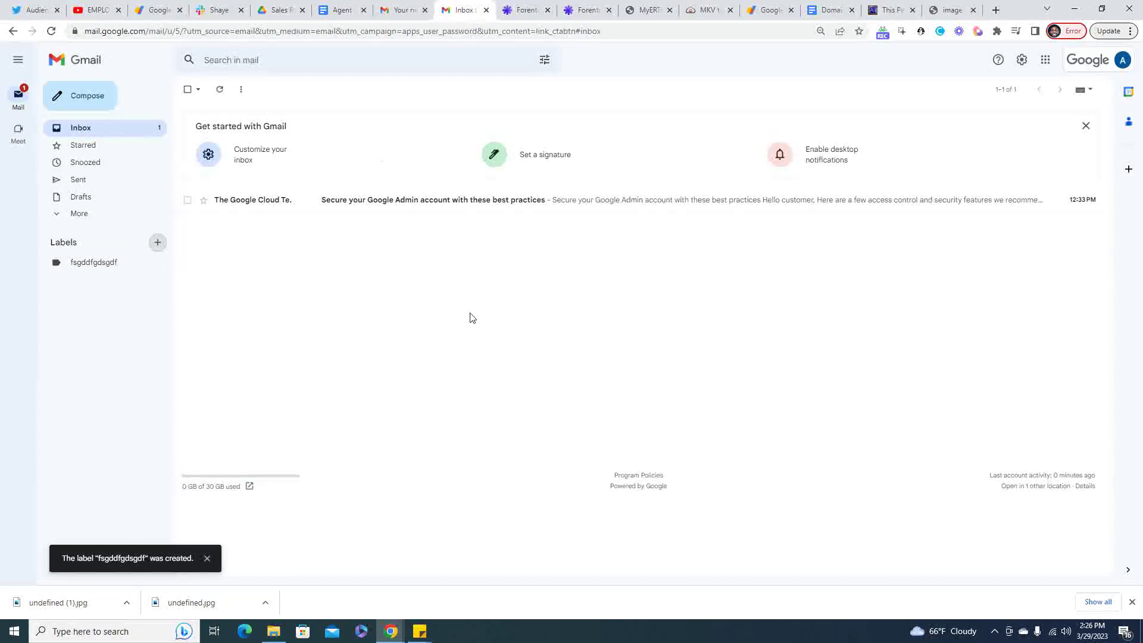
Step: Close the getting-started suggestions and move the Google Cloud security email to Trash
left_click(1086, 125)
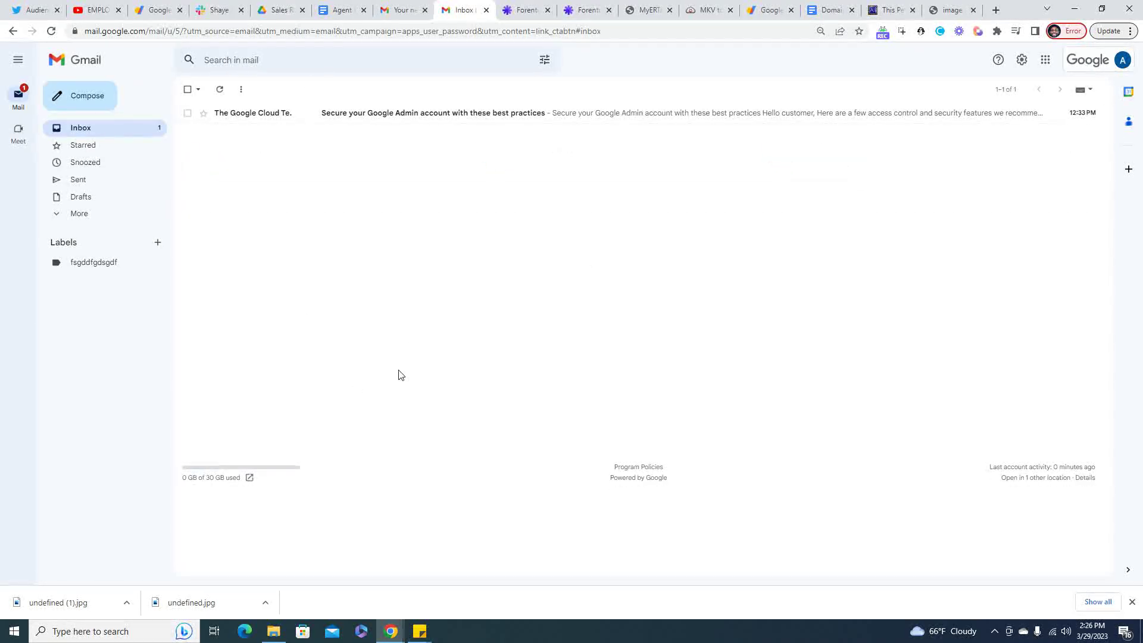
left_click(340, 114)
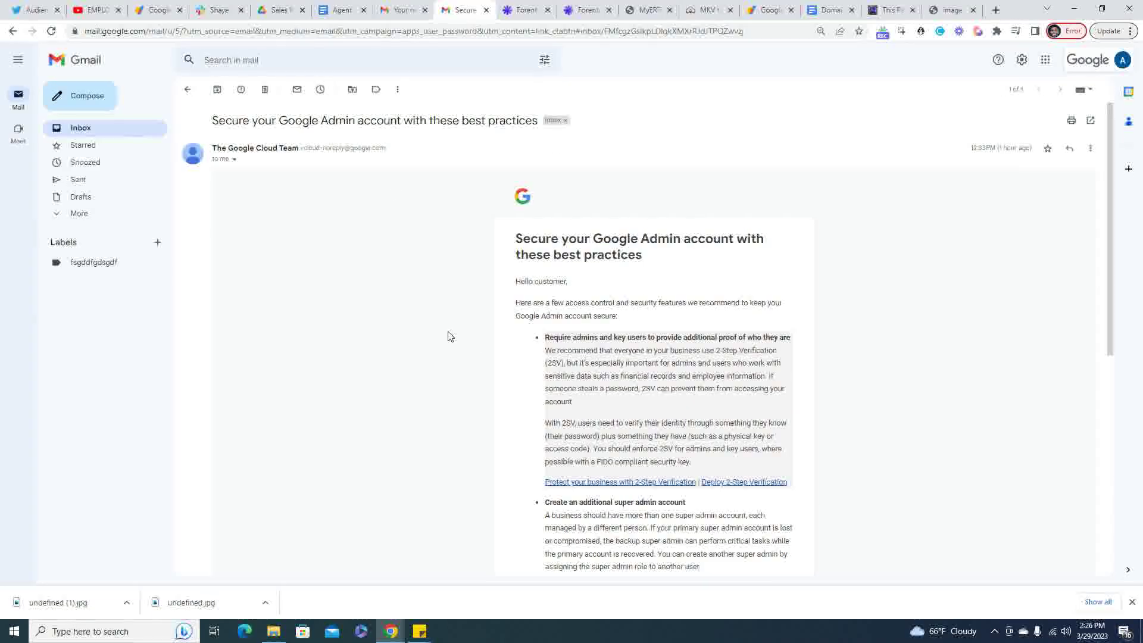
scroll(450, 334, "down", 10)
left_click(265, 89)
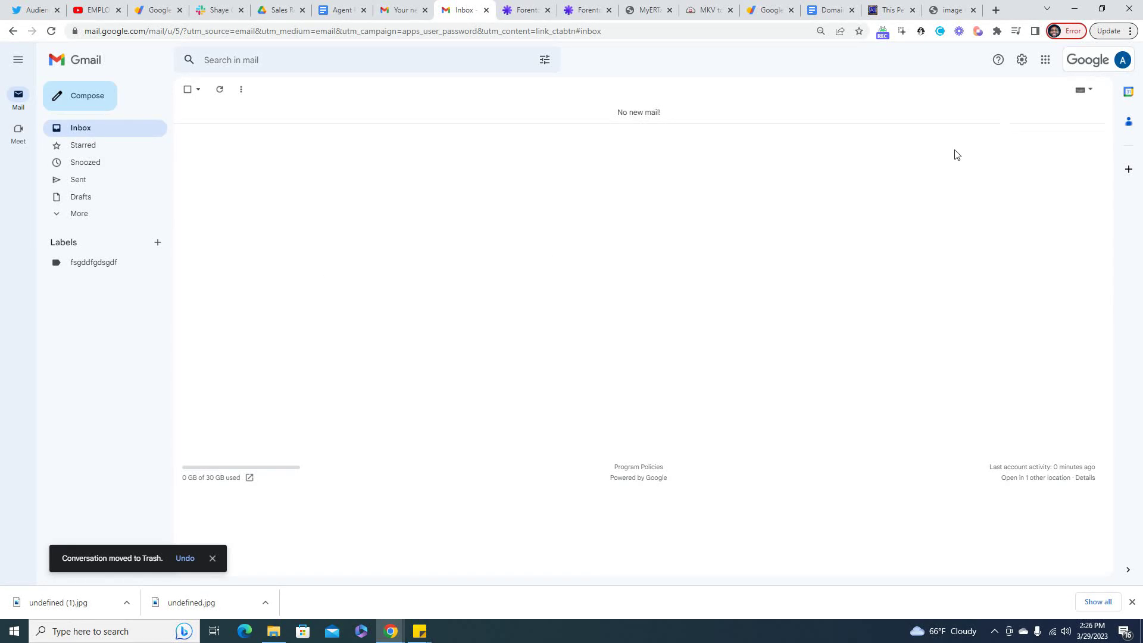
left_click(1021, 60)
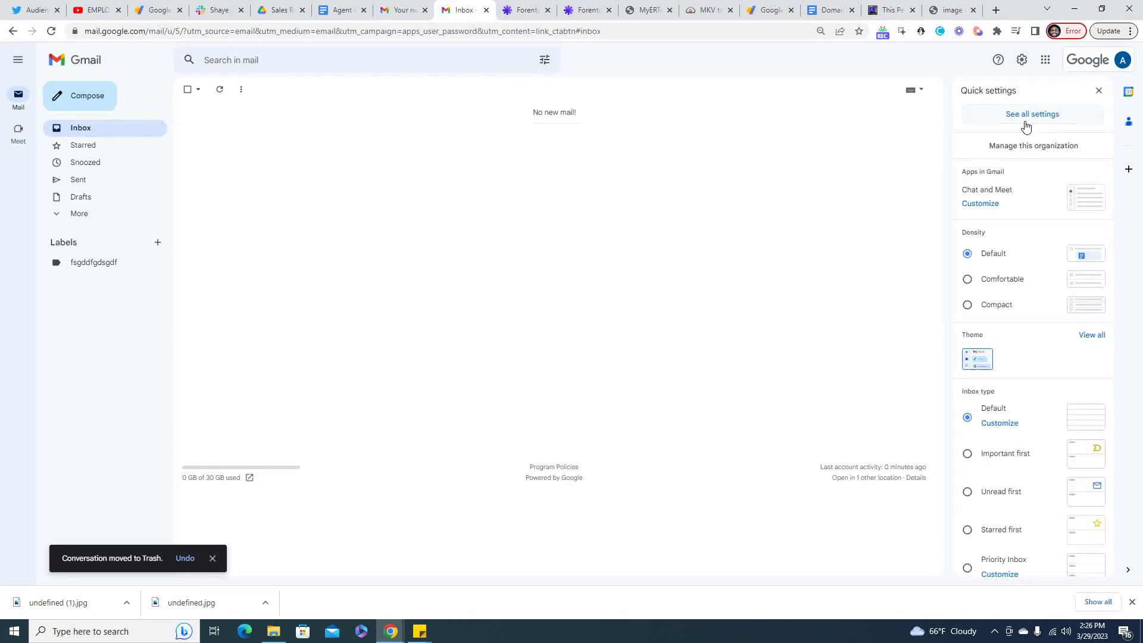
Step: Enable IMAP under Forwarding and POP/IMAP in Gmail's settings and save the change
left_click(1025, 114)
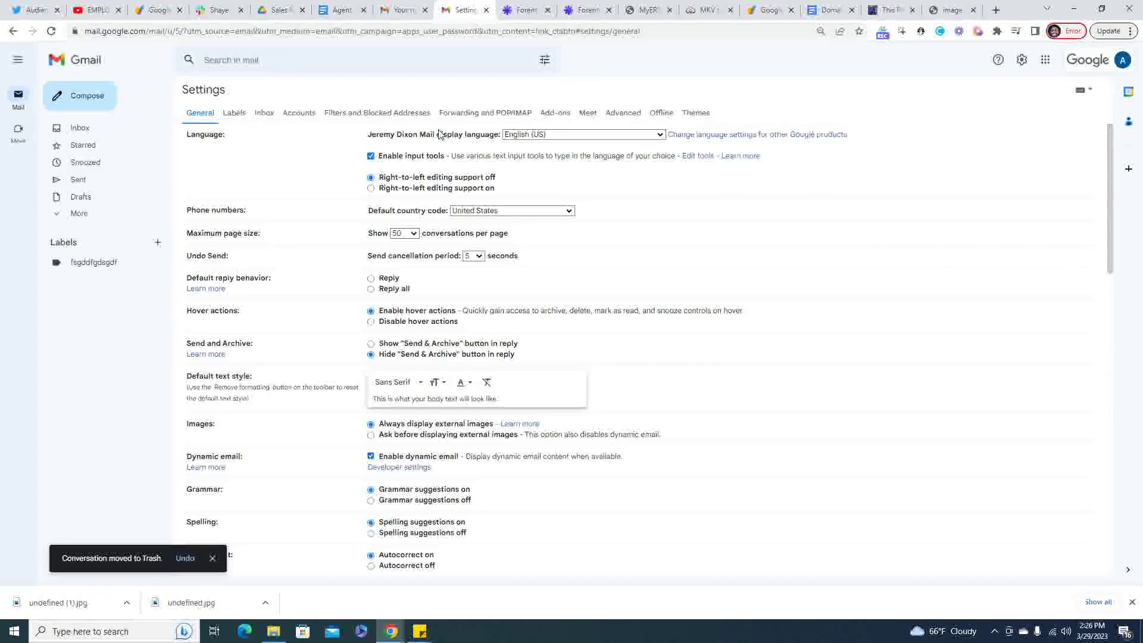
left_click(516, 116)
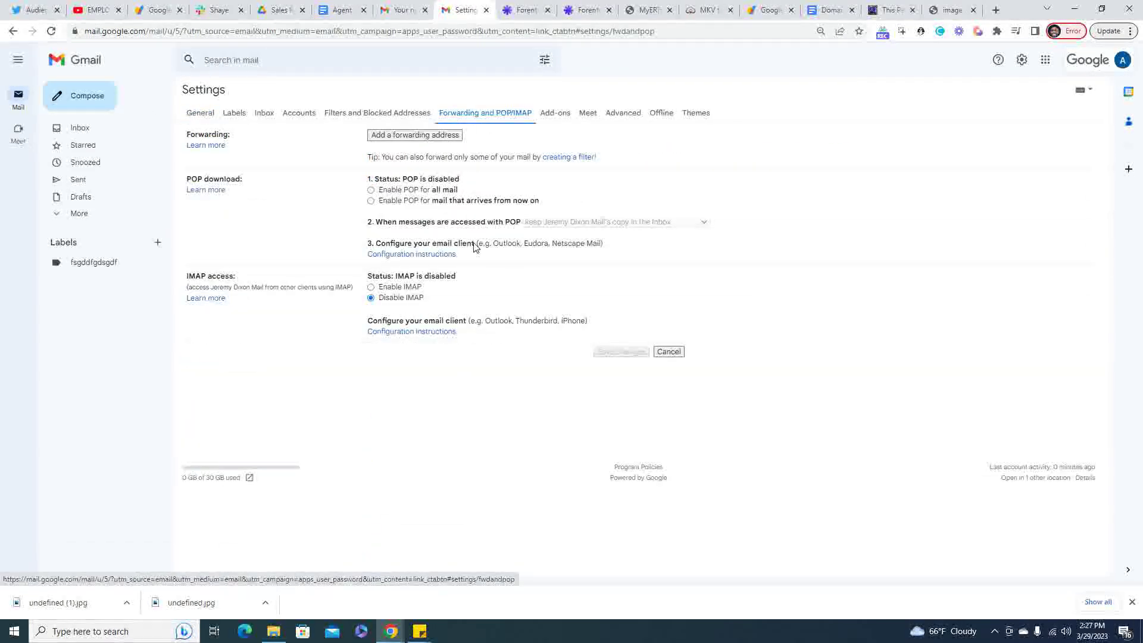
left_click(371, 287)
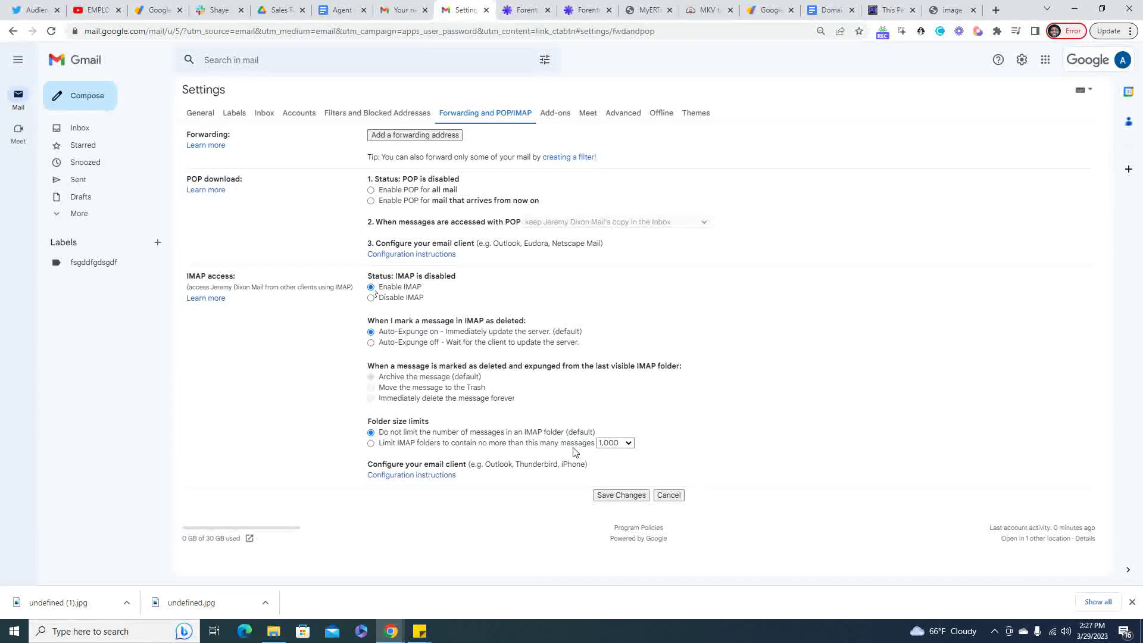
left_click(631, 497)
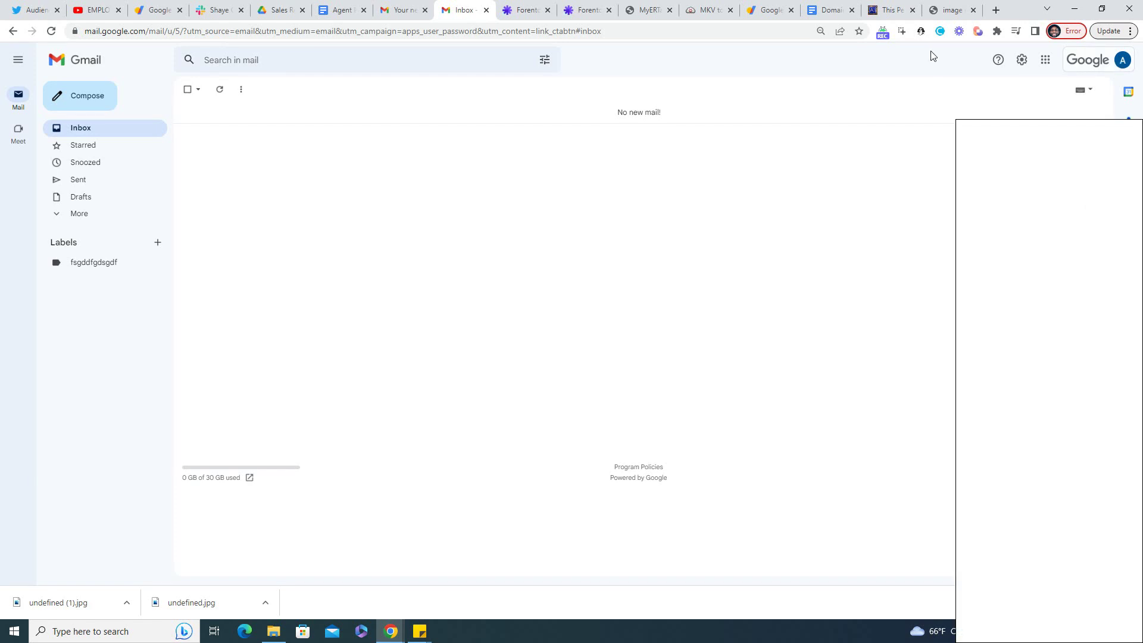
Step: Open the Admin console from the account menu and skip the mobile management card
left_click(1123, 60)
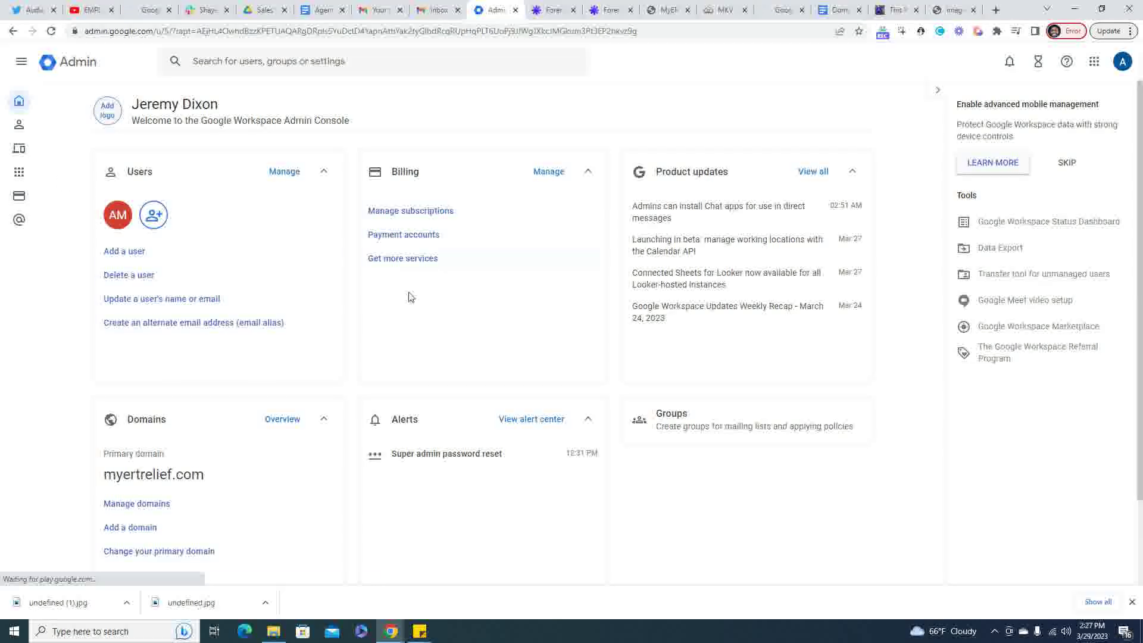
left_click(1068, 164)
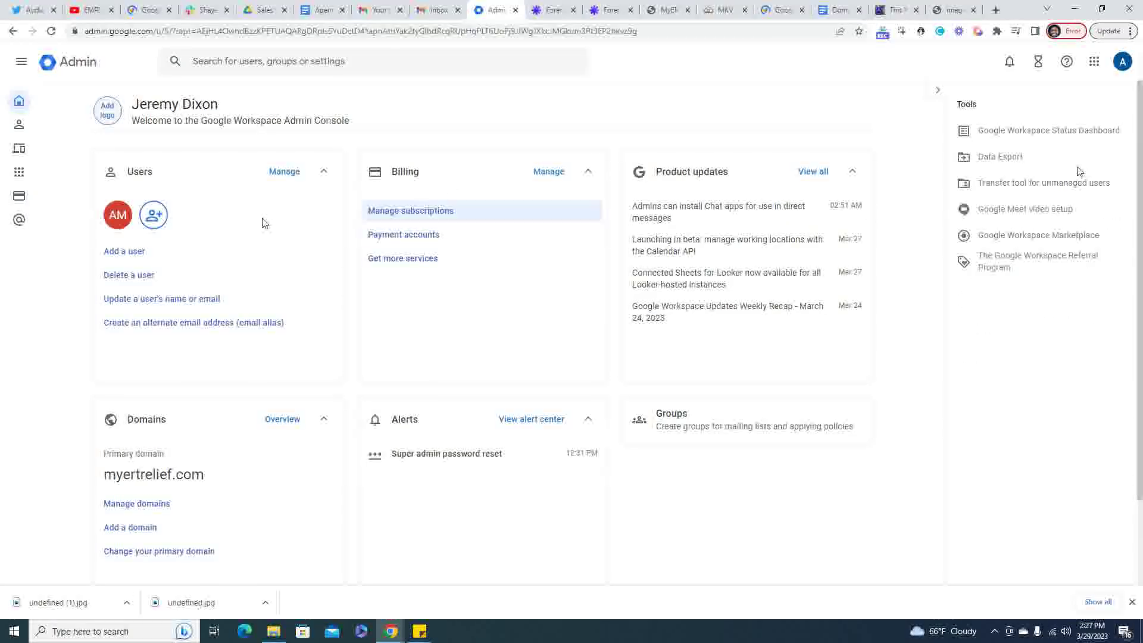
mouse_move(21, 126)
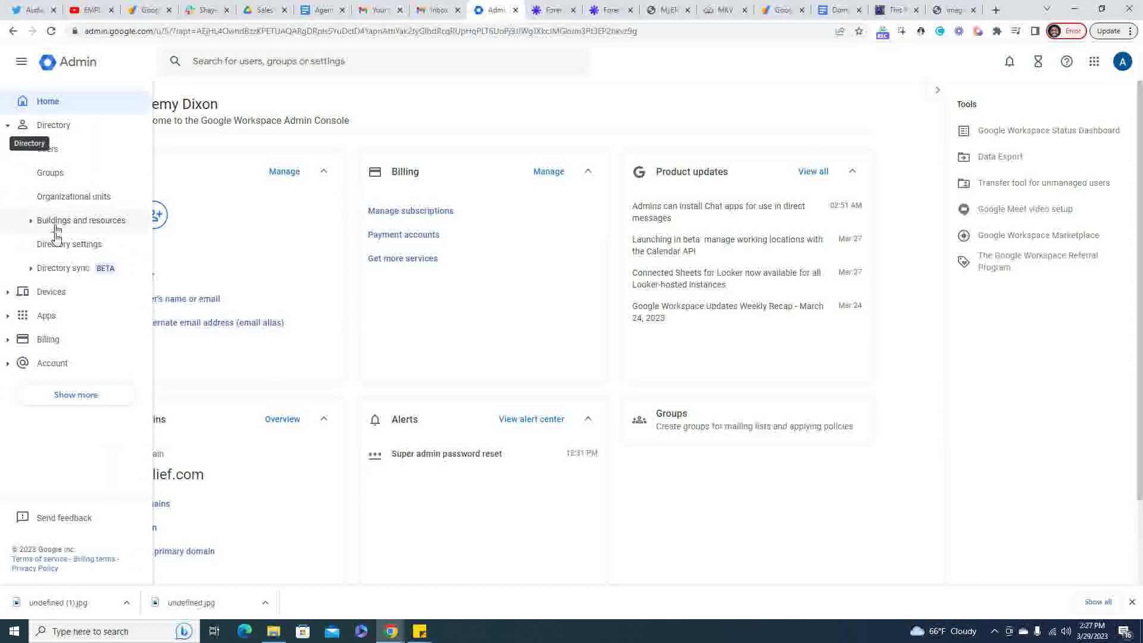
Step: Enable user-editable Profile picture in Directory settings' Profile editing, save, and close the Admin tab
left_click(59, 247)
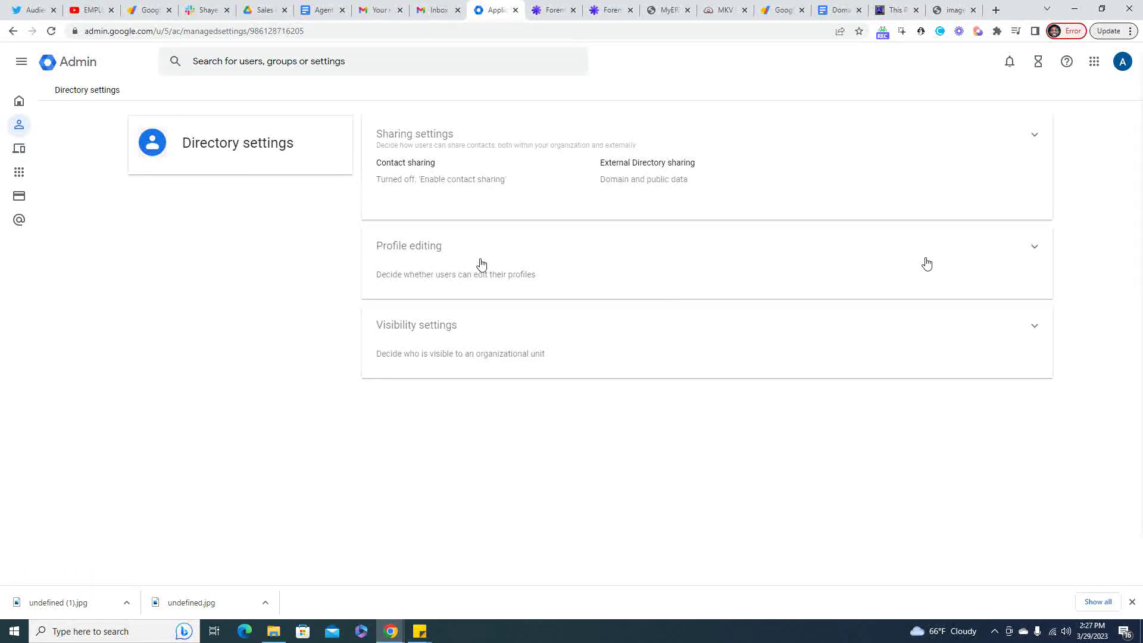
left_click(893, 262)
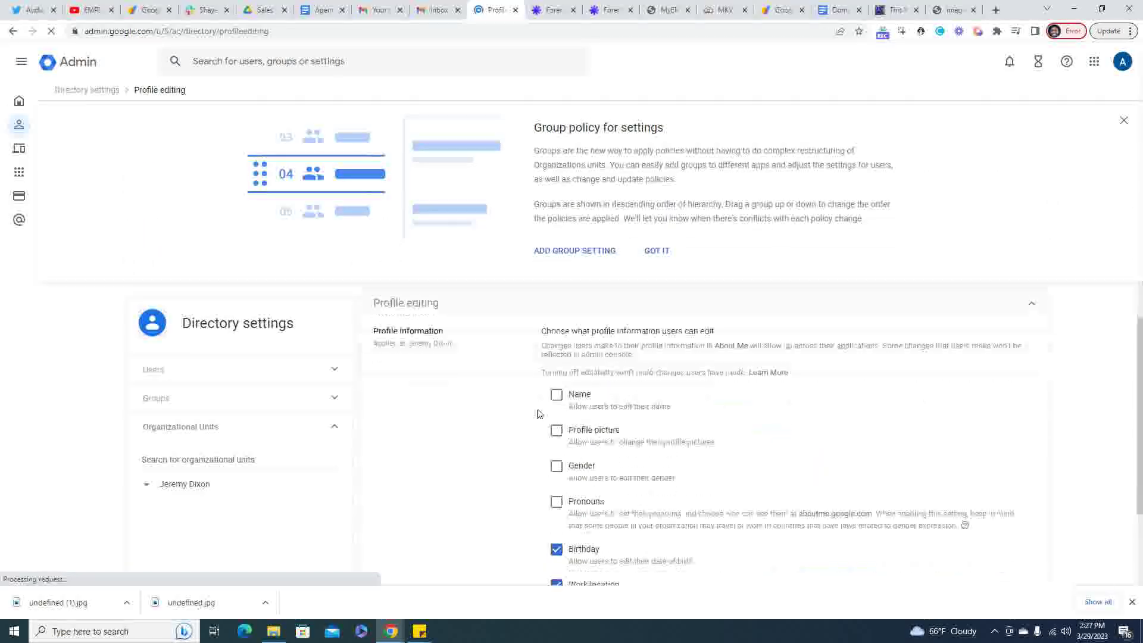
left_click(556, 323)
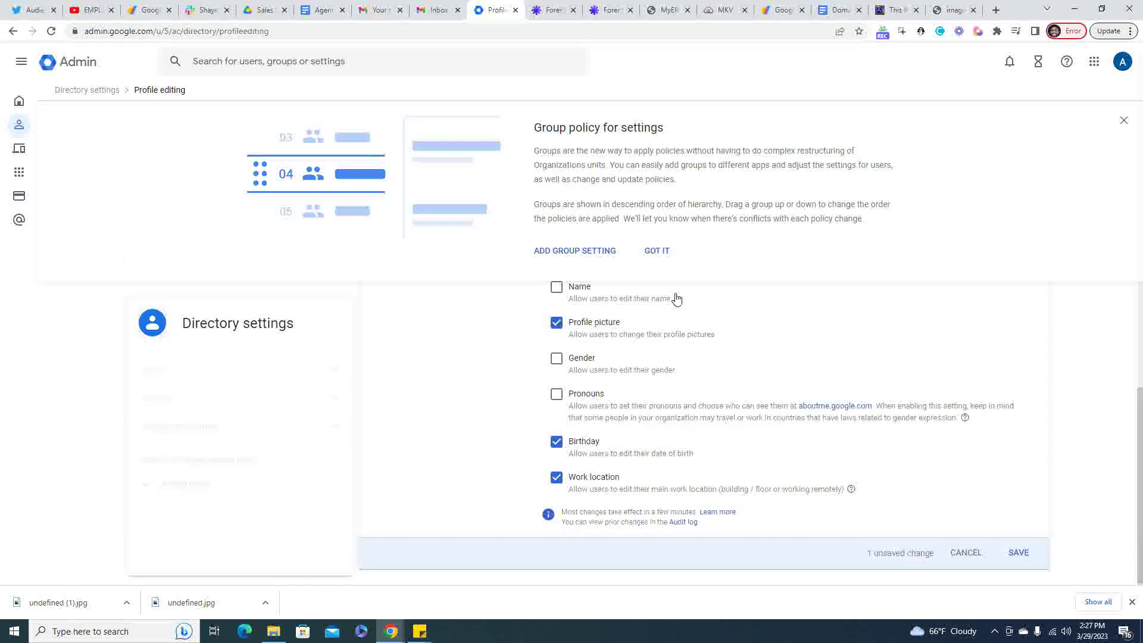
left_click(1016, 554)
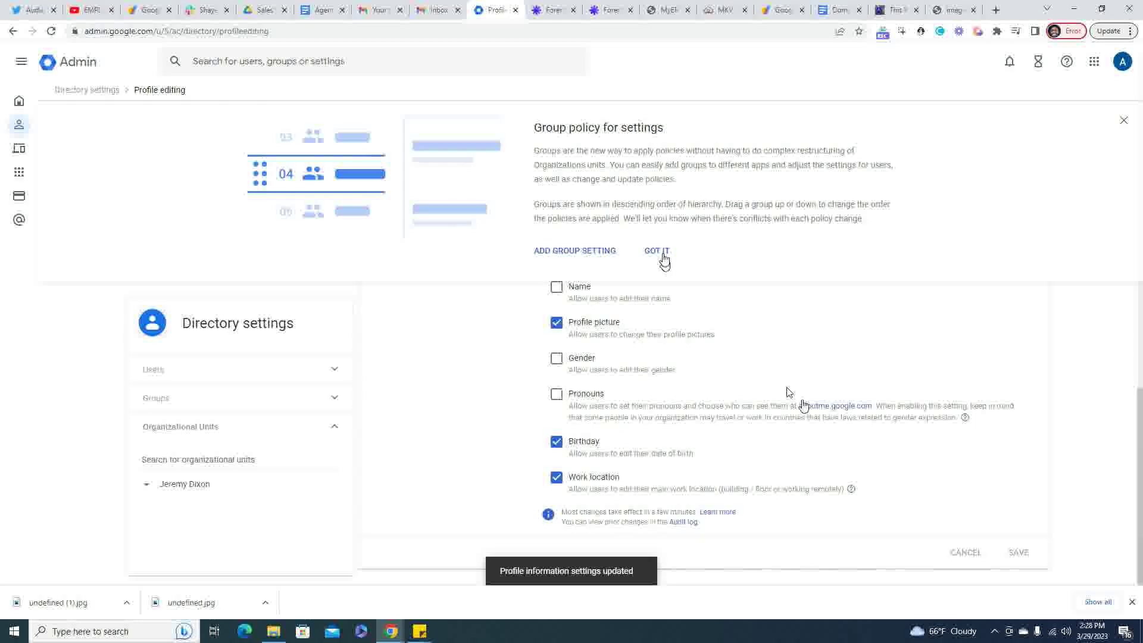
left_click(657, 251)
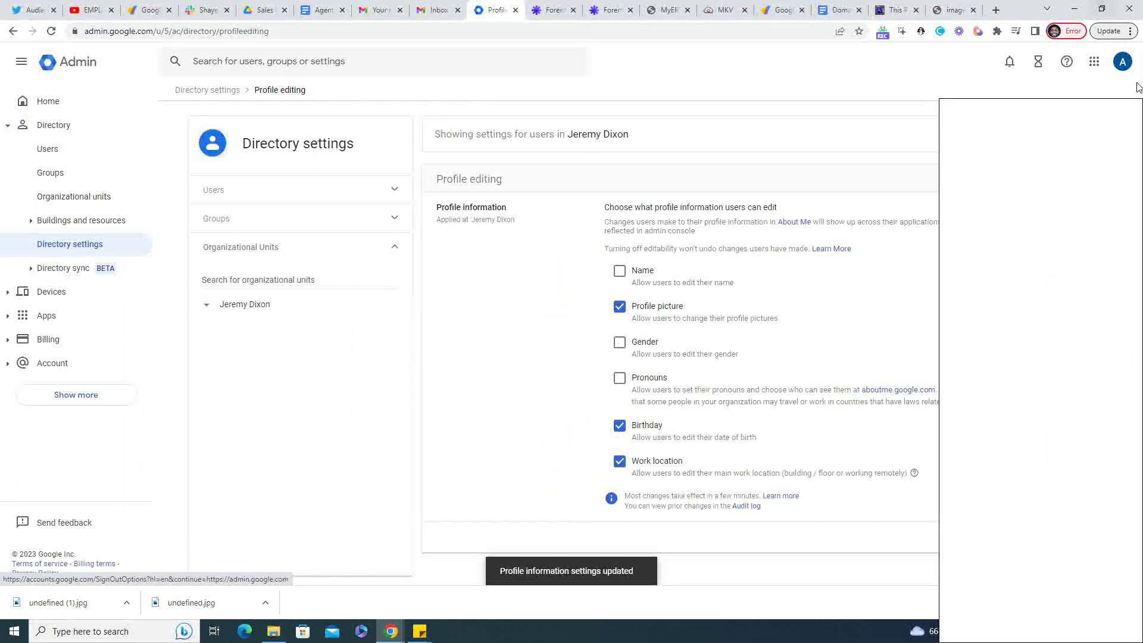
left_click(1123, 62)
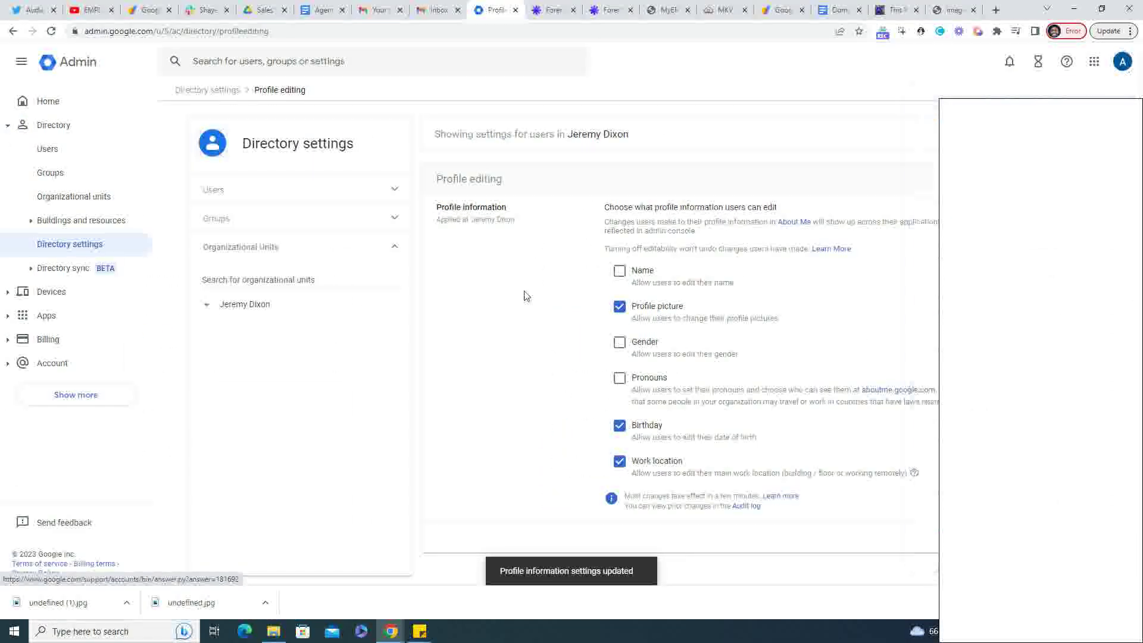
left_click(516, 10)
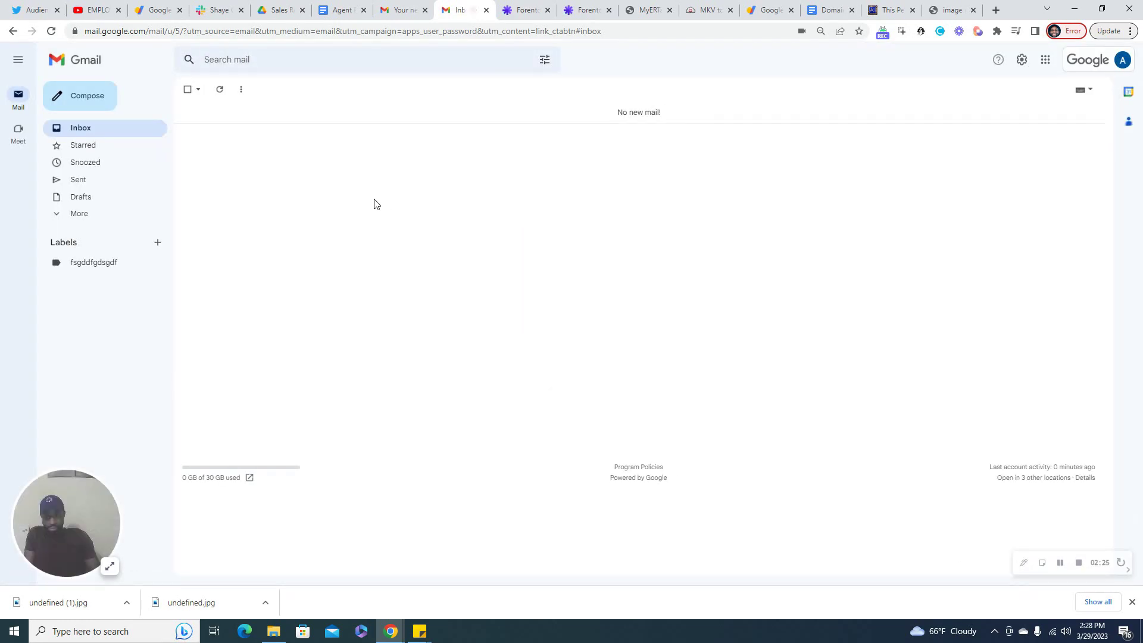
Step: Upload undefined.jpg from the computer and save it as the Google account's profile picture
left_click(1125, 67)
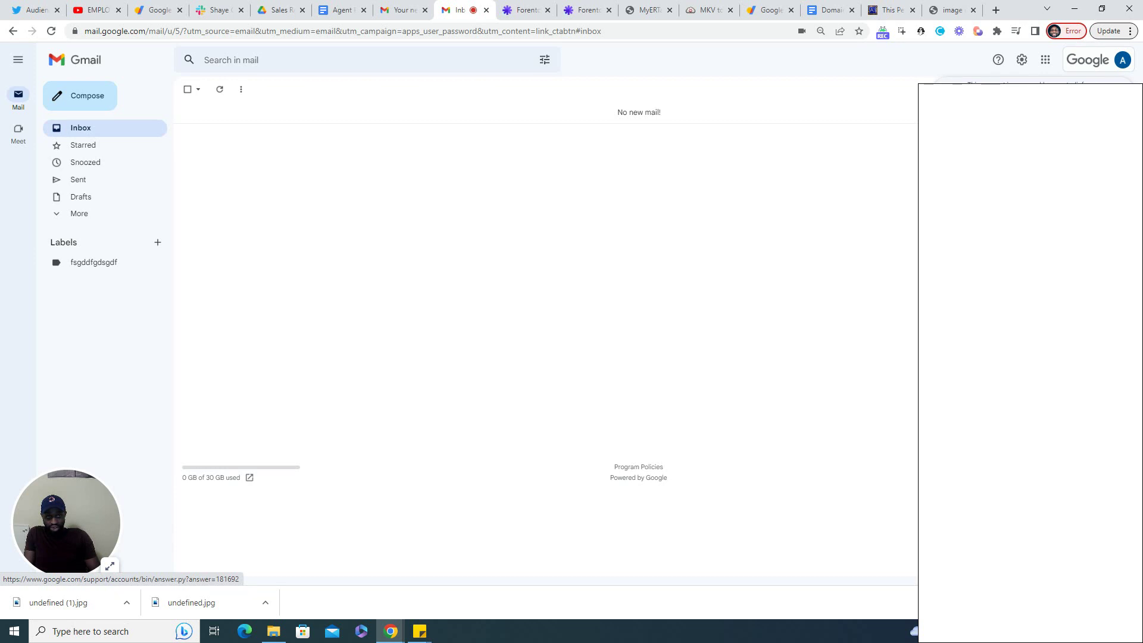
left_click(1031, 138)
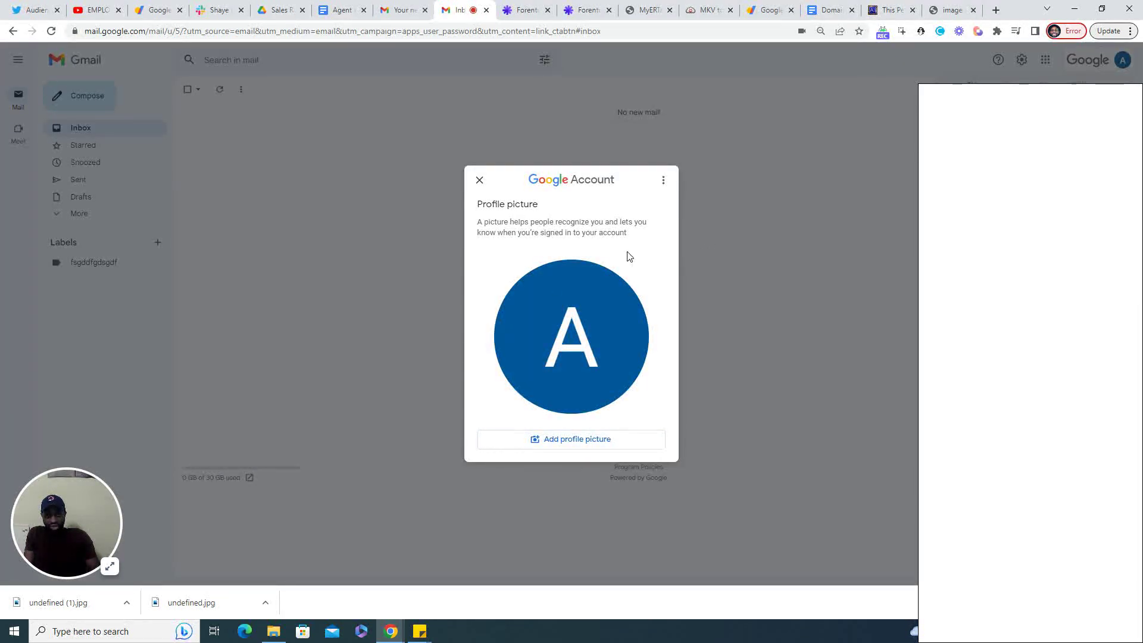
left_click(563, 442)
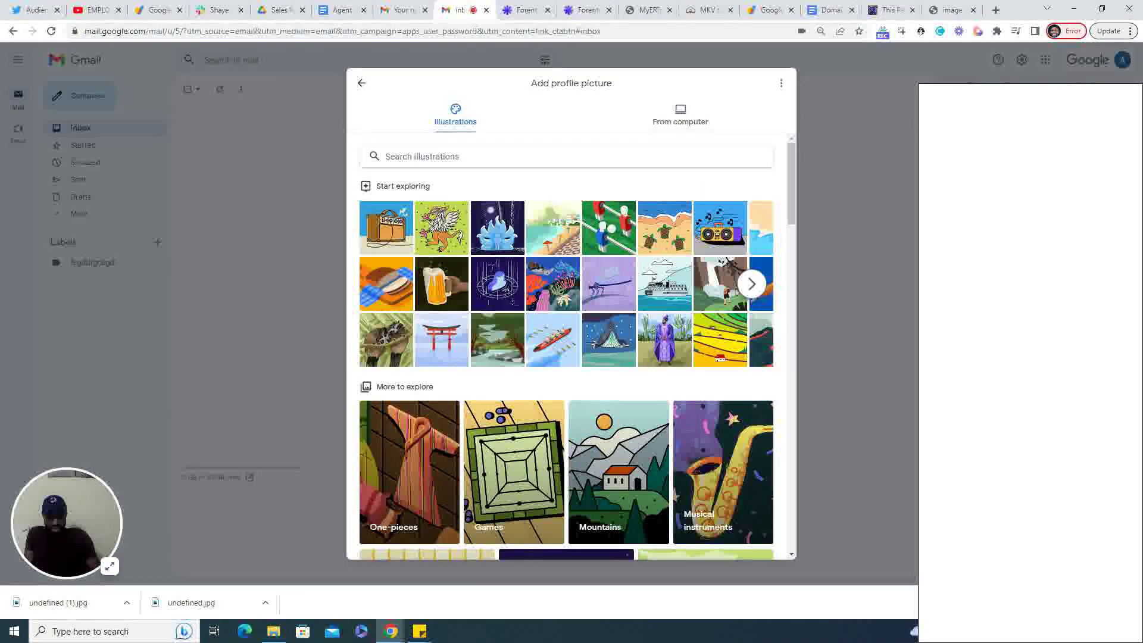
left_click(680, 113)
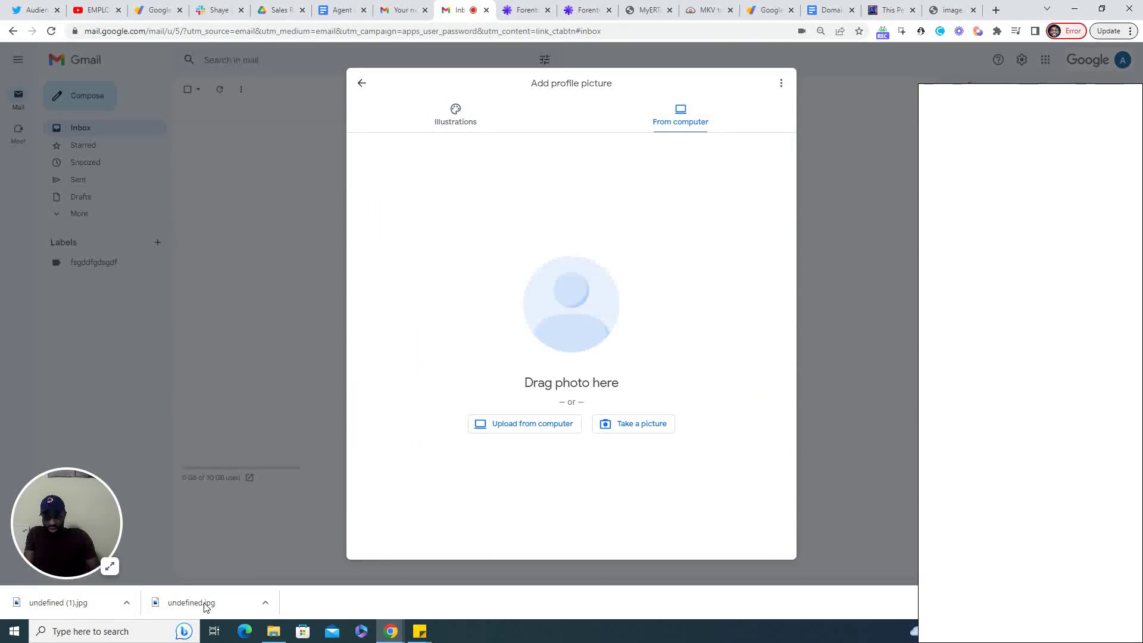
left_click_drag(191, 604, 567, 346)
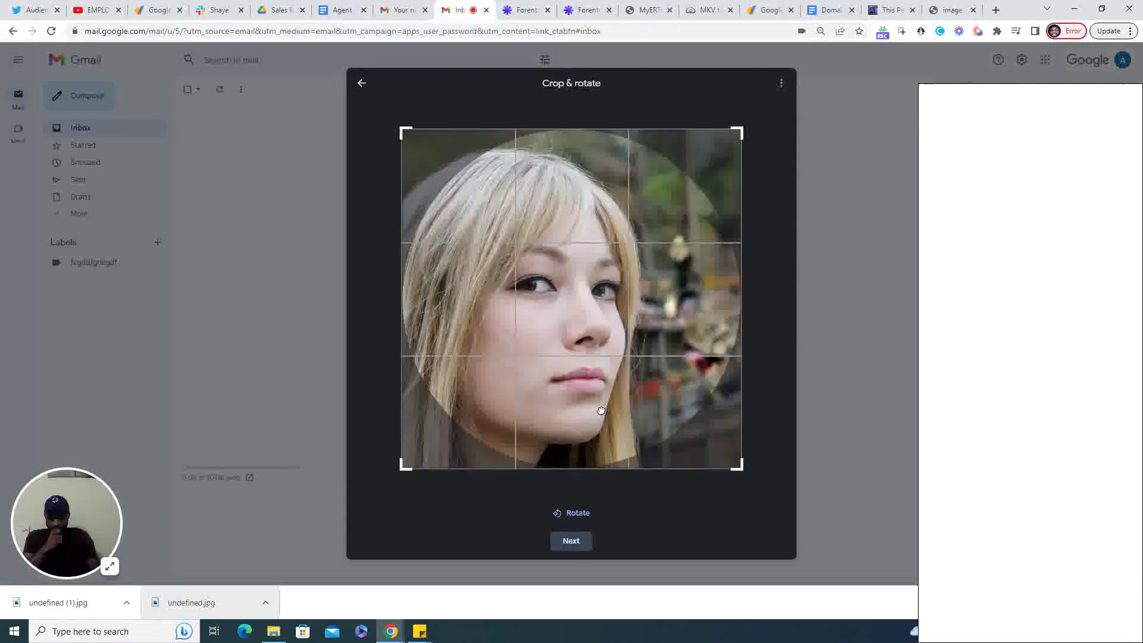
left_click(585, 543)
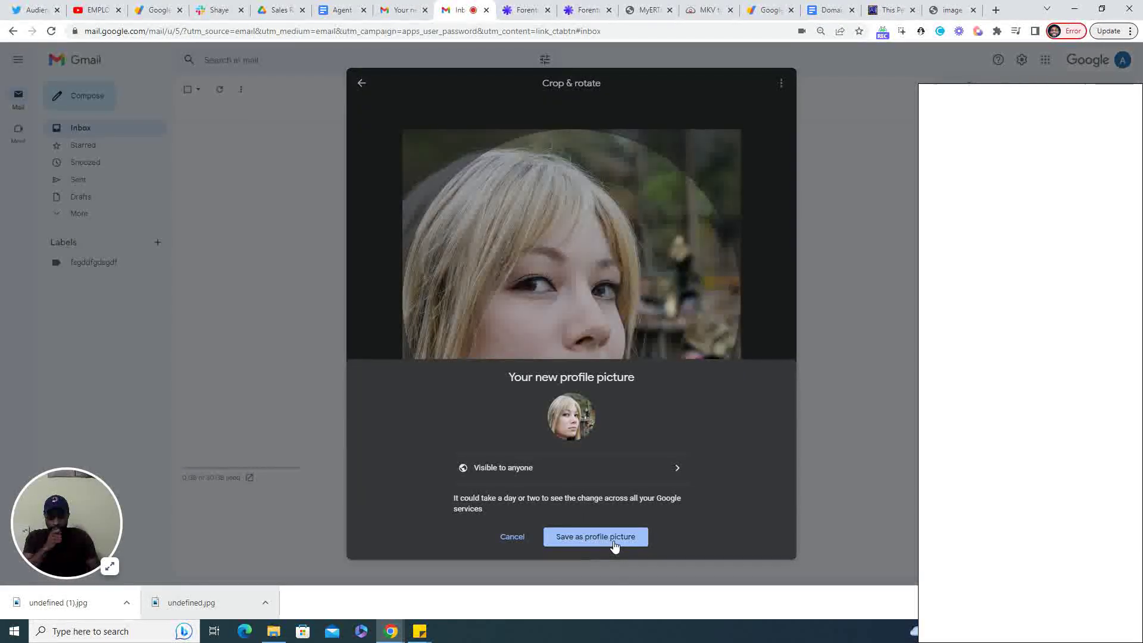
left_click(614, 543)
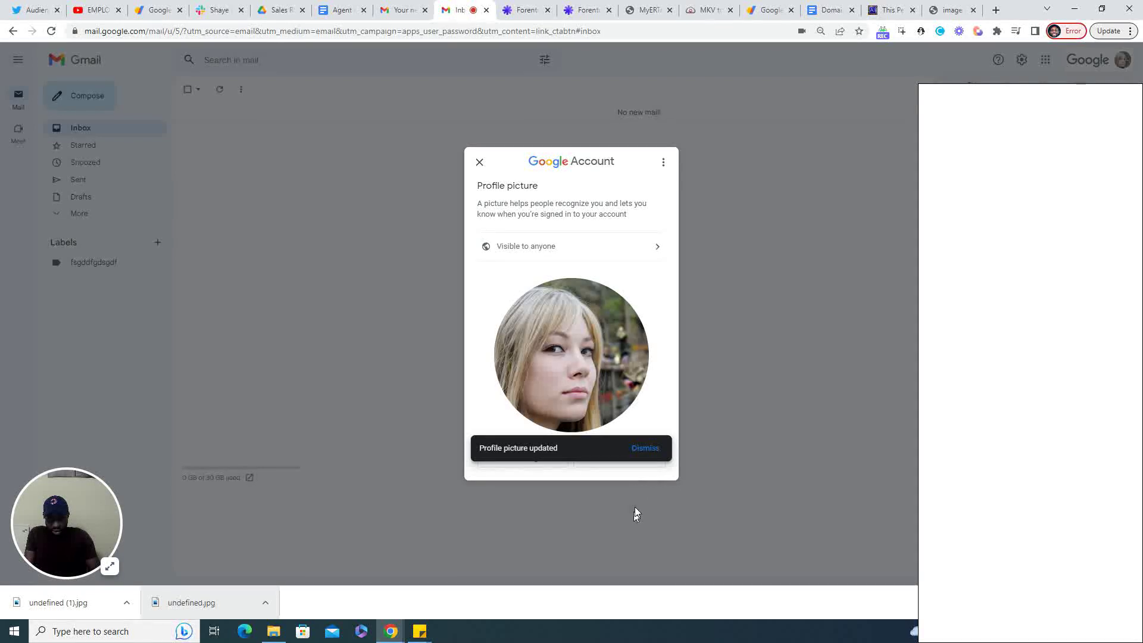
left_click(640, 454)
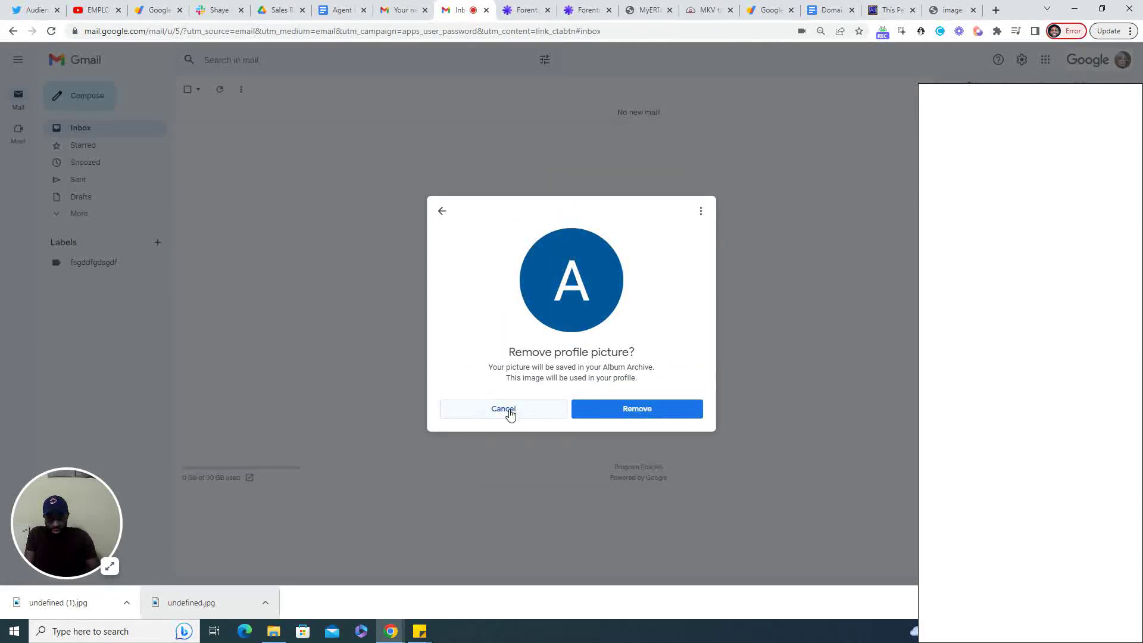
left_click(510, 411)
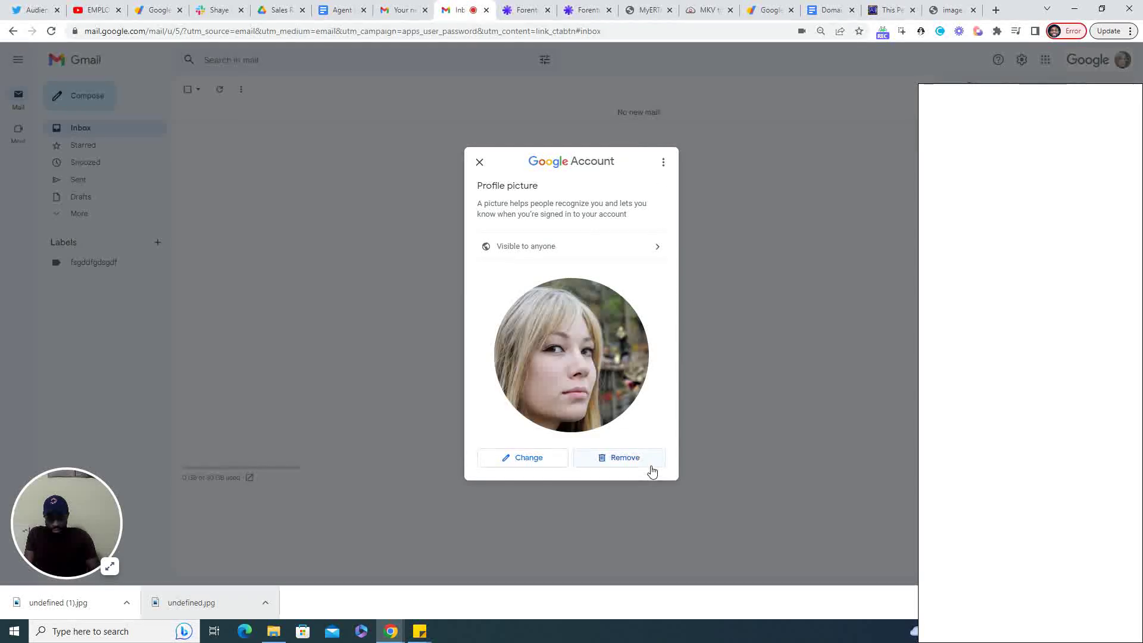
left_click(479, 165)
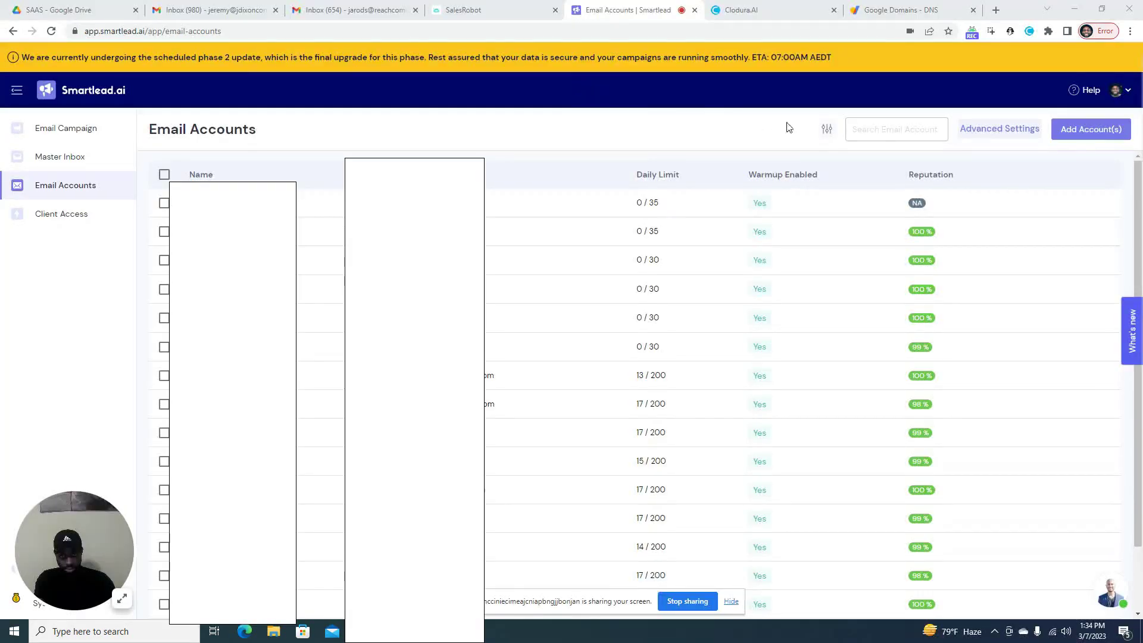
Step: Add a Google account via OAuth in Smartlead, copy its Client ID, and open the Admin Panel
left_click(732, 602)
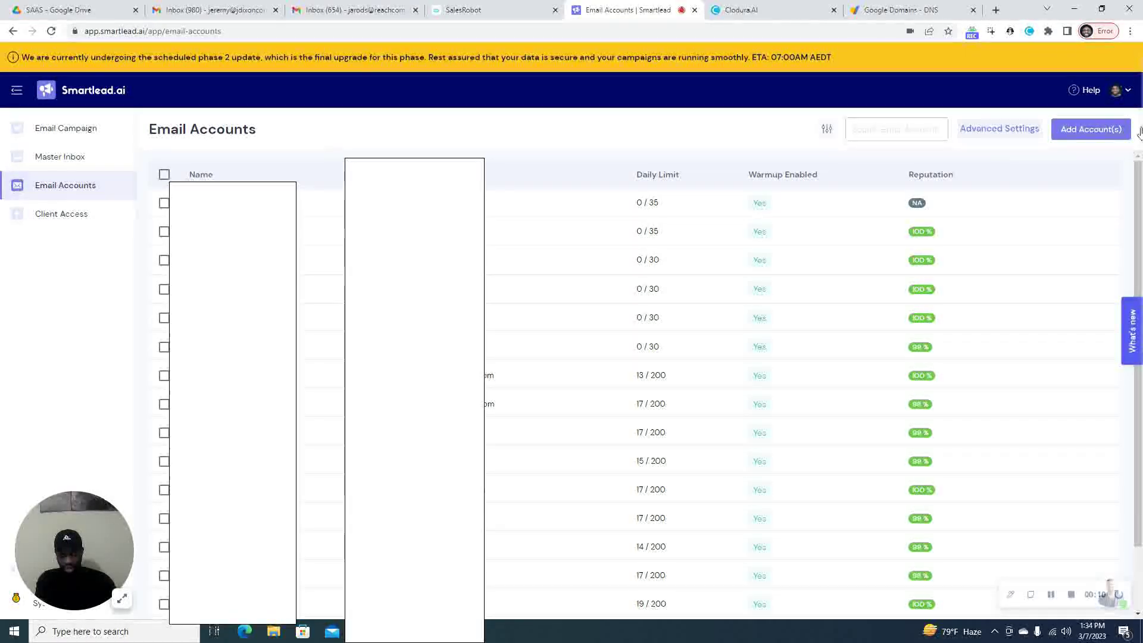
left_click(1075, 131)
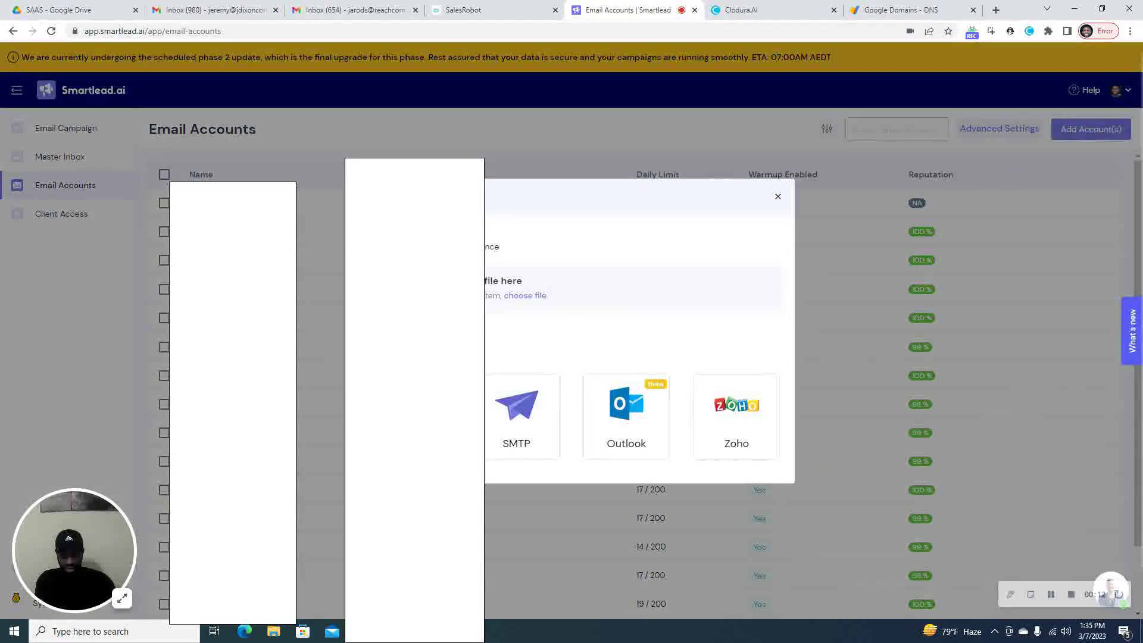
left_click(627, 417)
left_click(473, 366)
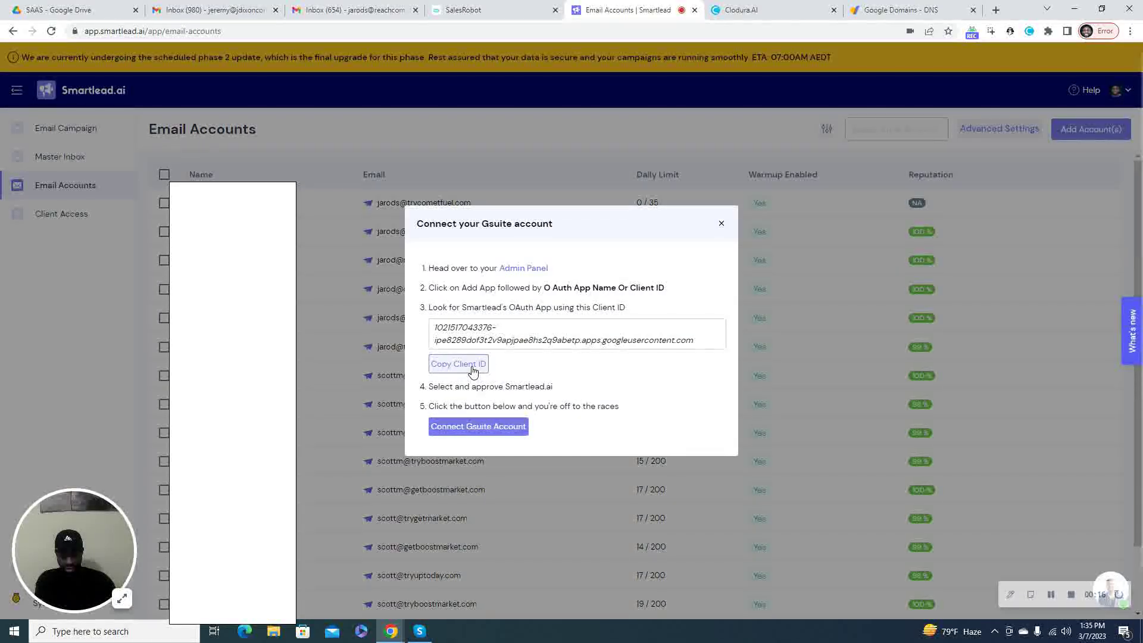
left_click(473, 366)
left_click(540, 269)
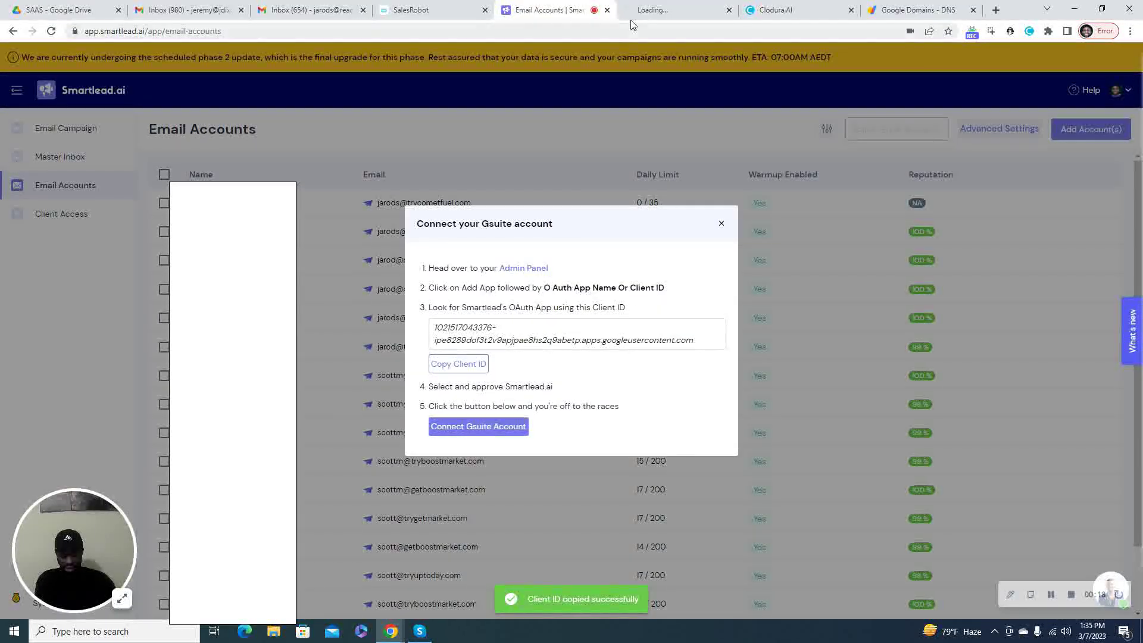
left_click(661, 11)
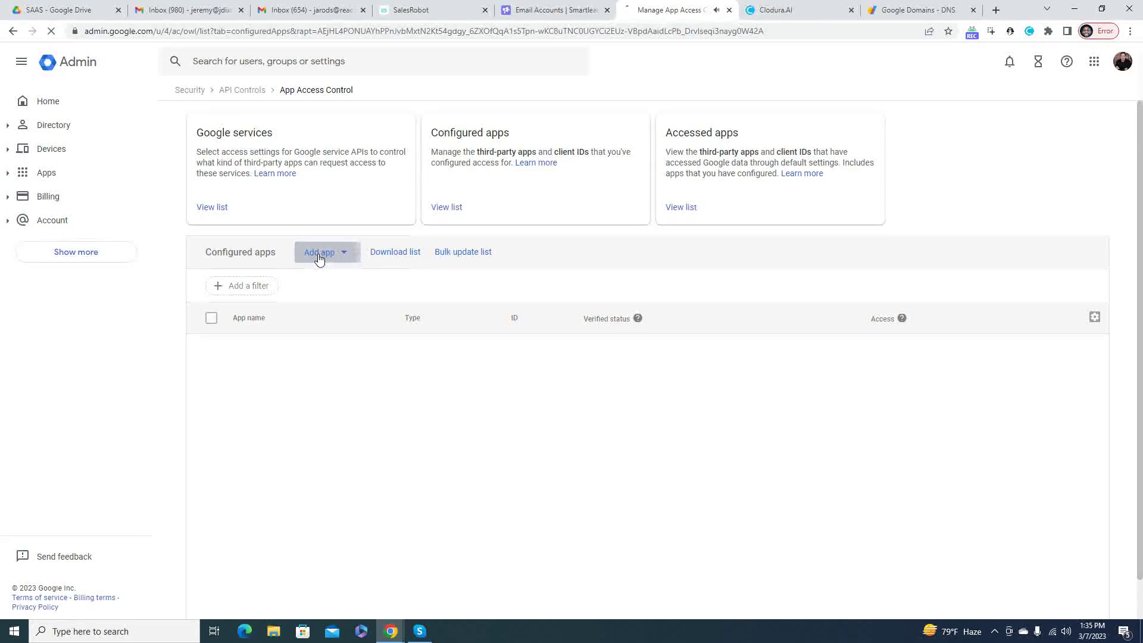
Step: Search the Admin console's OAuth apps for Smartlead's client ID copied from Smartlead
left_click(319, 252)
left_click(364, 282)
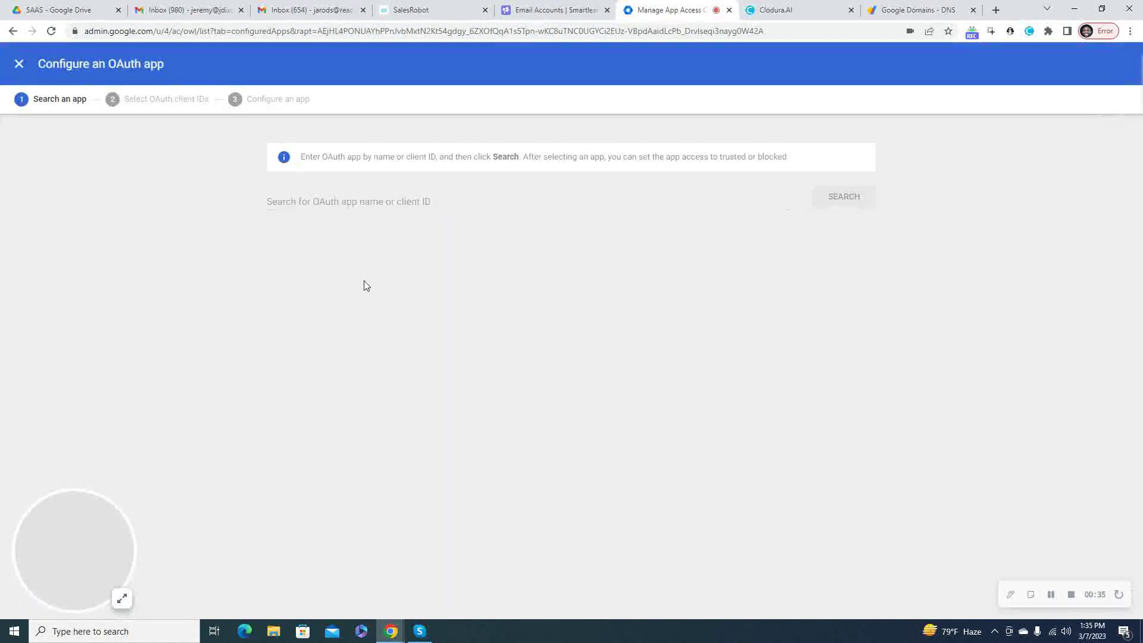
left_click(538, 15)
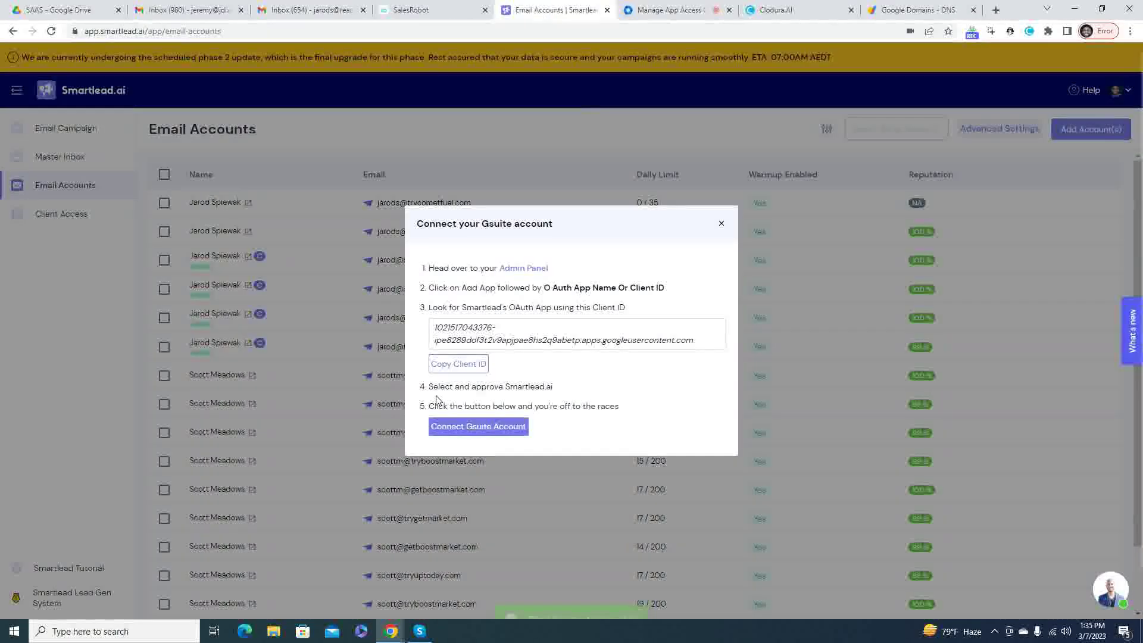
left_click(484, 365)
left_click(670, 10)
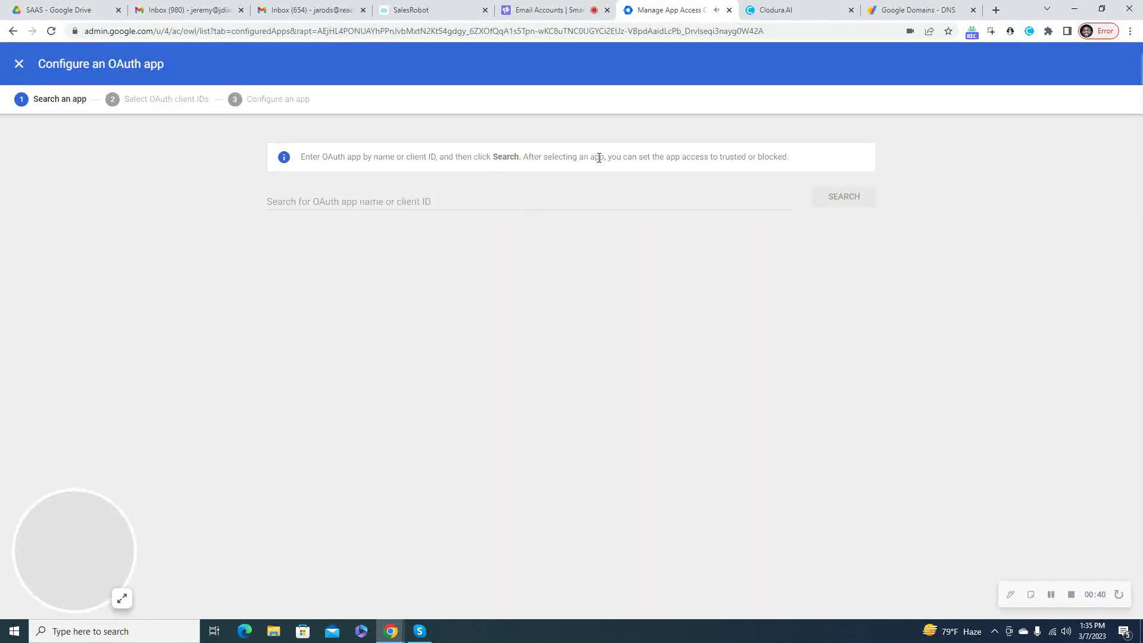
key("ctrl+v")
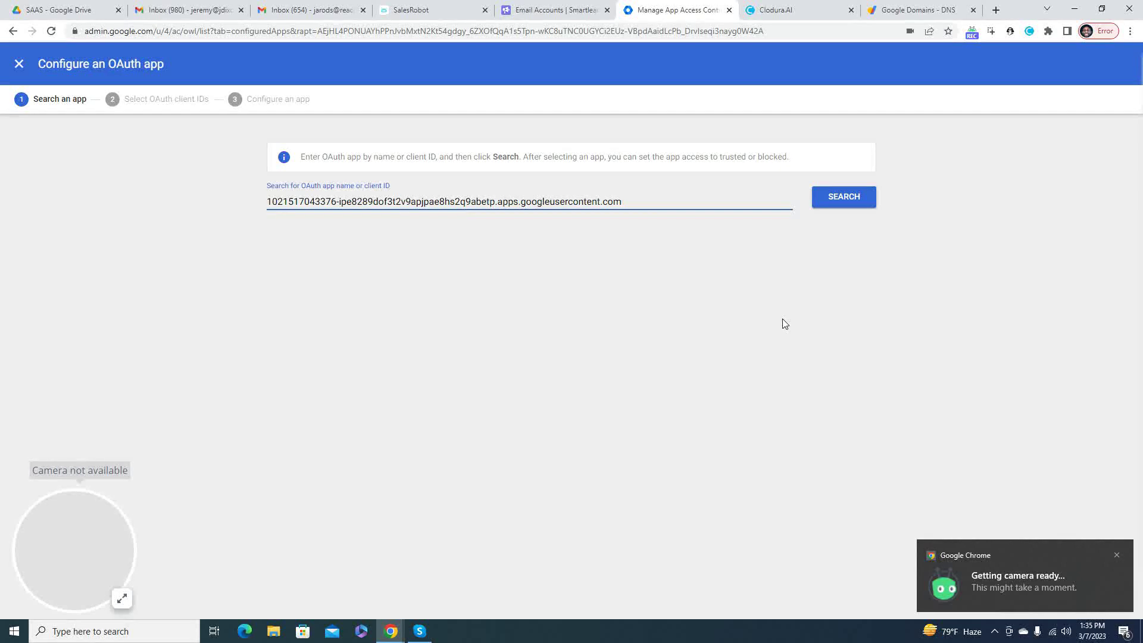
left_click(844, 199)
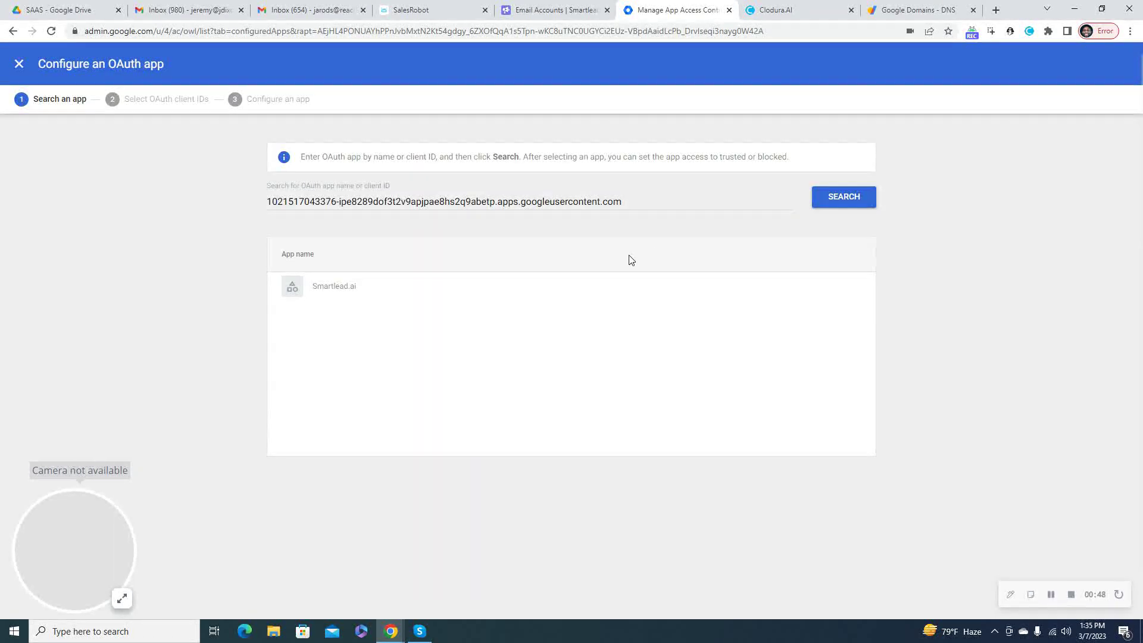
Step: Select Smartlead.ai's OAuth client and configure it as a Trusted app with access to all Google services
left_click(826, 286)
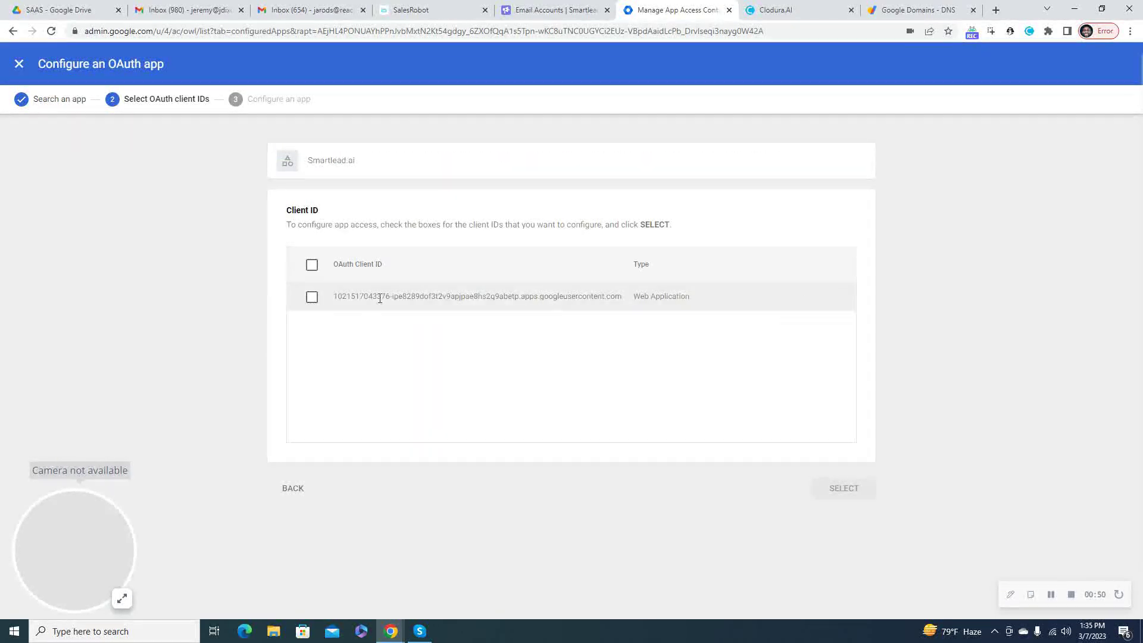
left_click(312, 296)
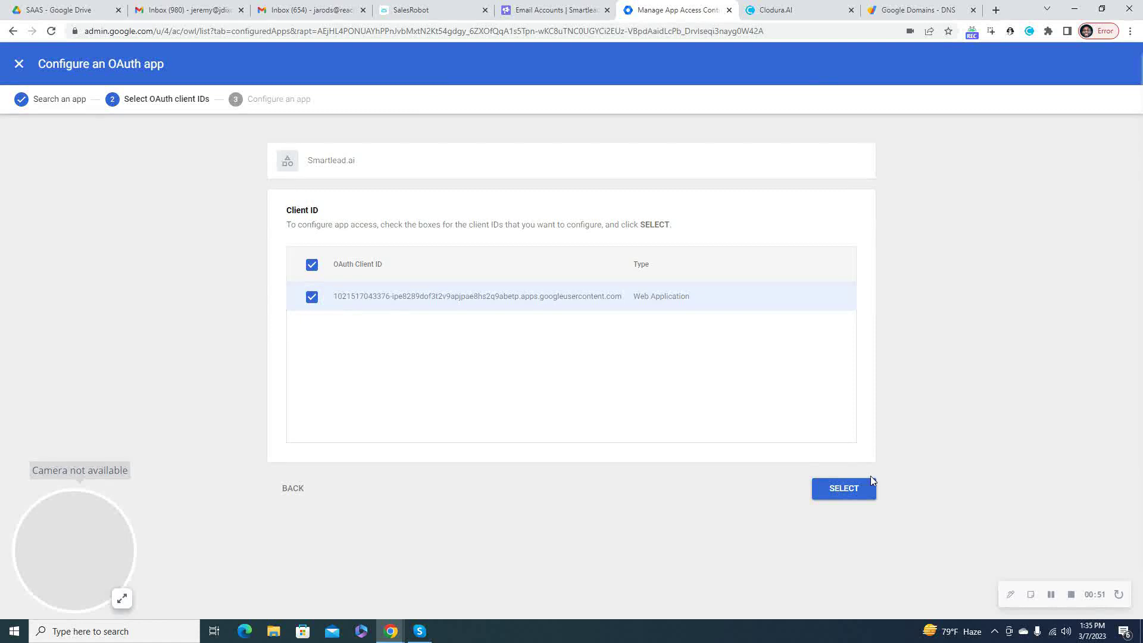
left_click(844, 489)
left_click(292, 251)
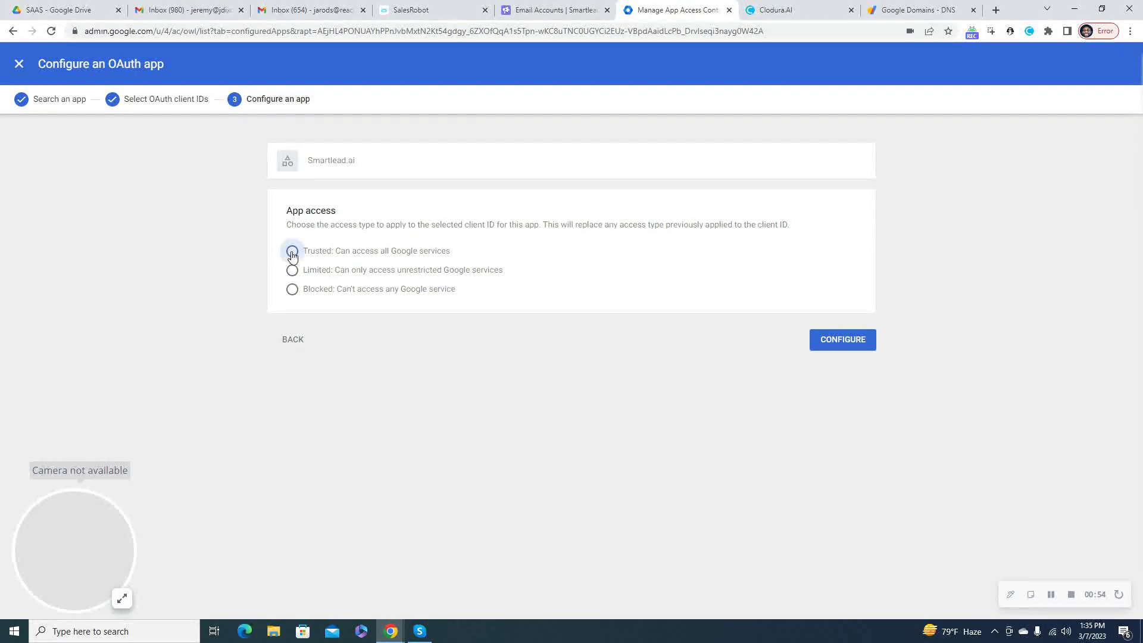
left_click(847, 346)
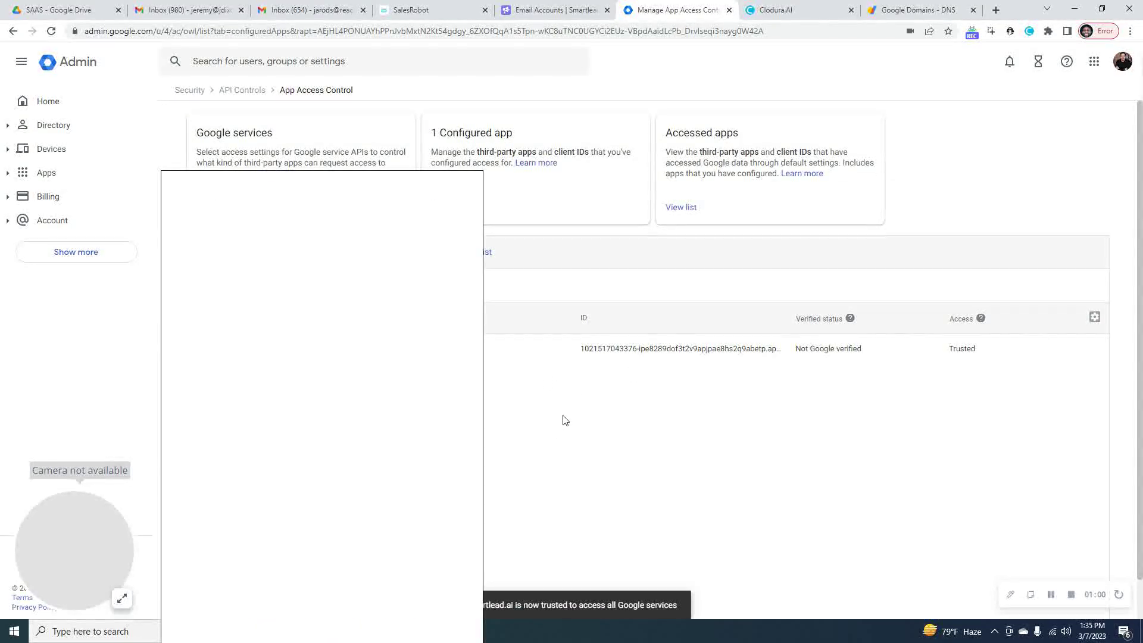
left_click(564, 7)
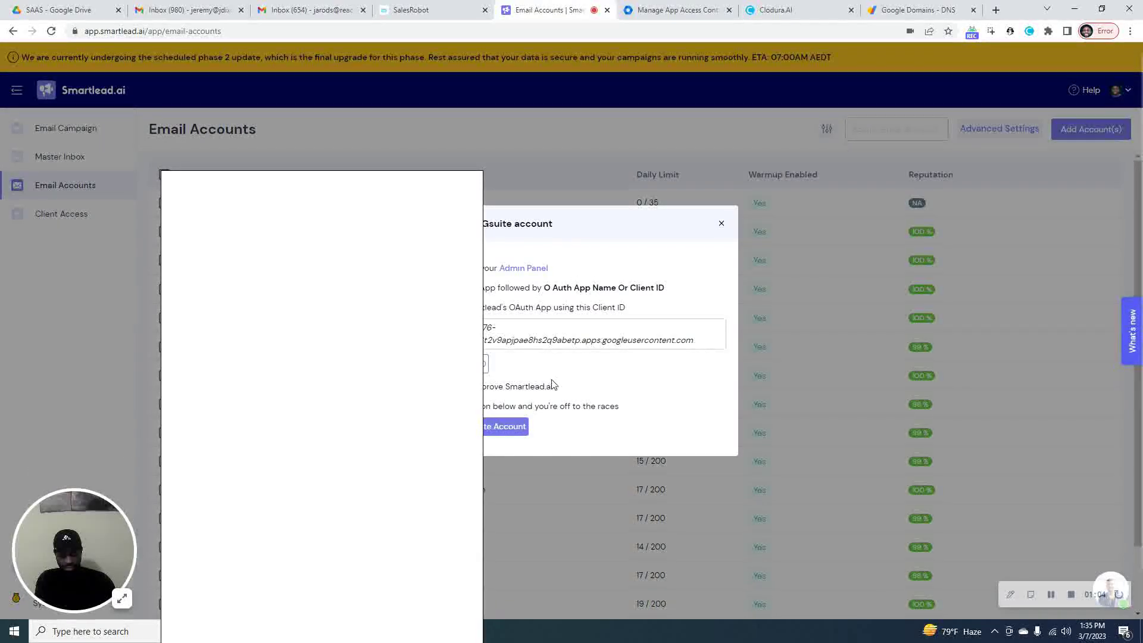
Step: Connect the Google Workspace mailbox to Smartlead.ai via Connect Gsuite Account
left_click(506, 426)
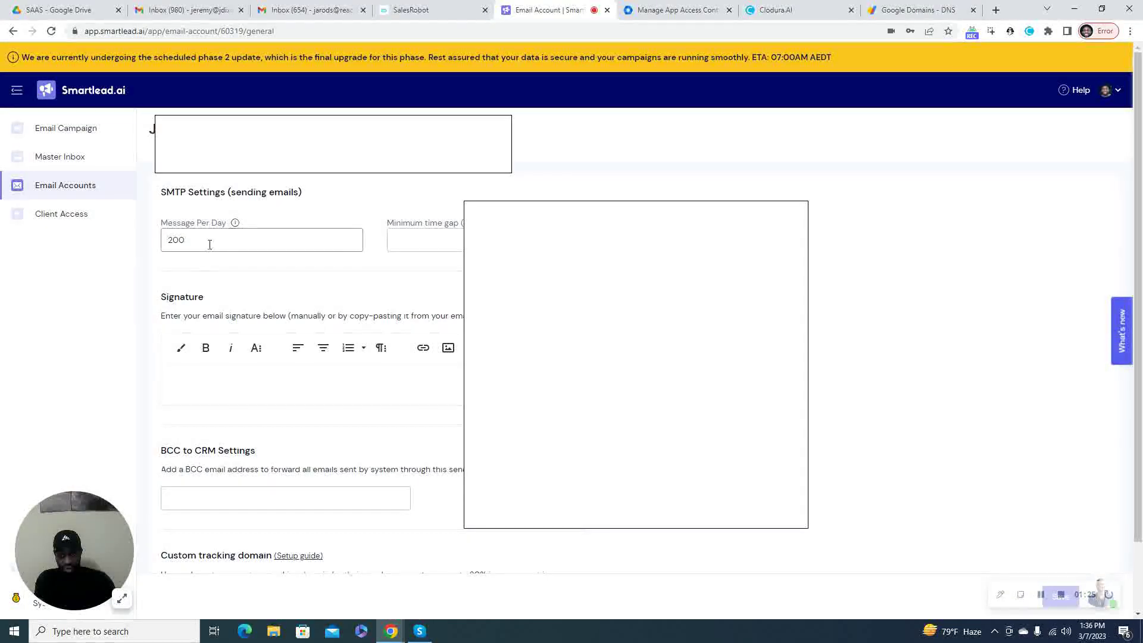
Step: Set the mailbox to 35 messages per day with a 7-minute minimum time gap
left_click_drag(212, 240, 87, 237)
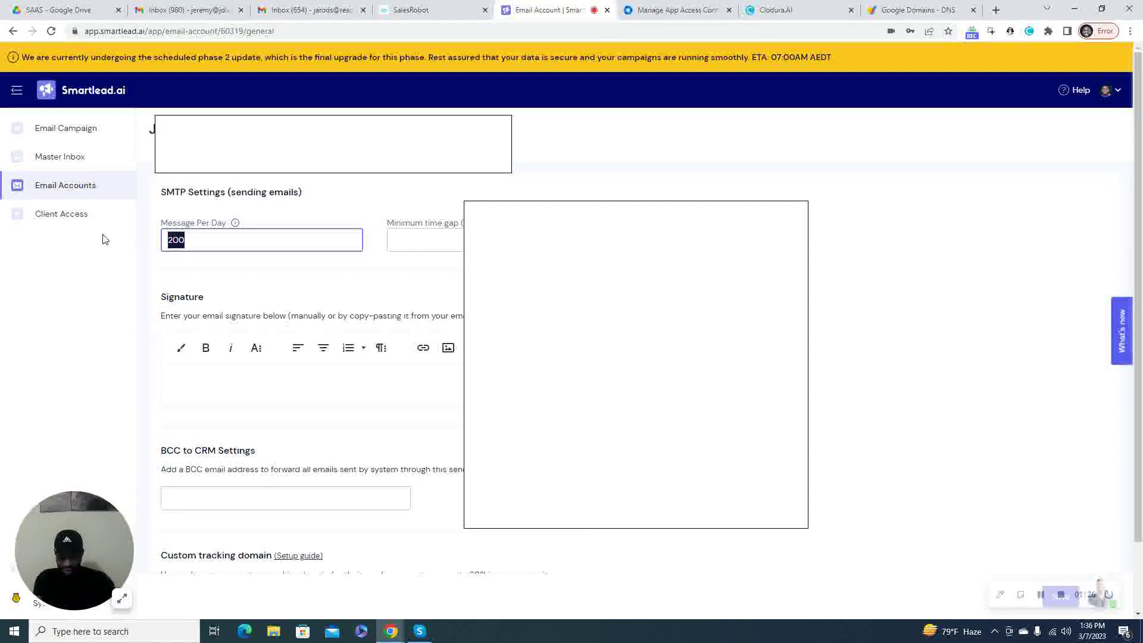
type("35")
left_click(426, 247)
type("7")
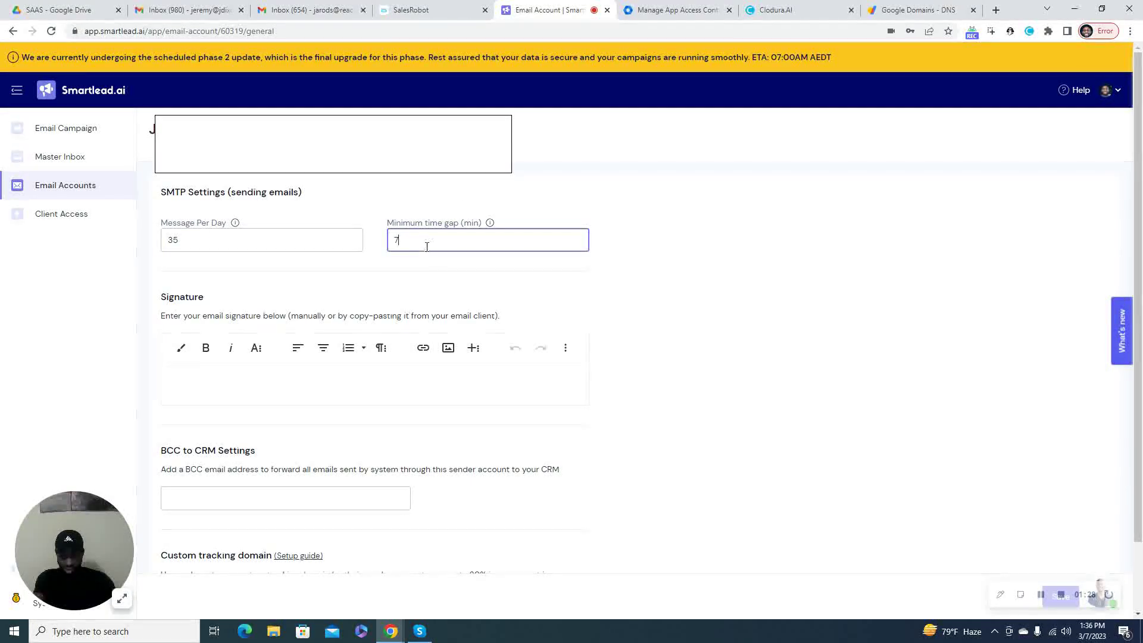
scroll(546, 369, "down", 2)
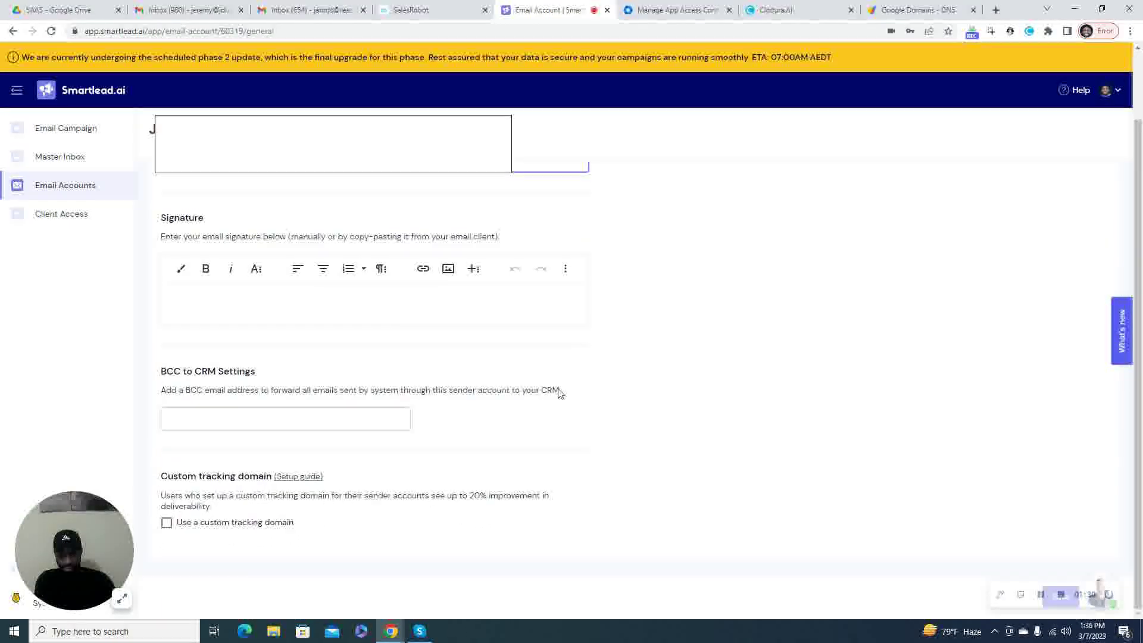
left_click(177, 529)
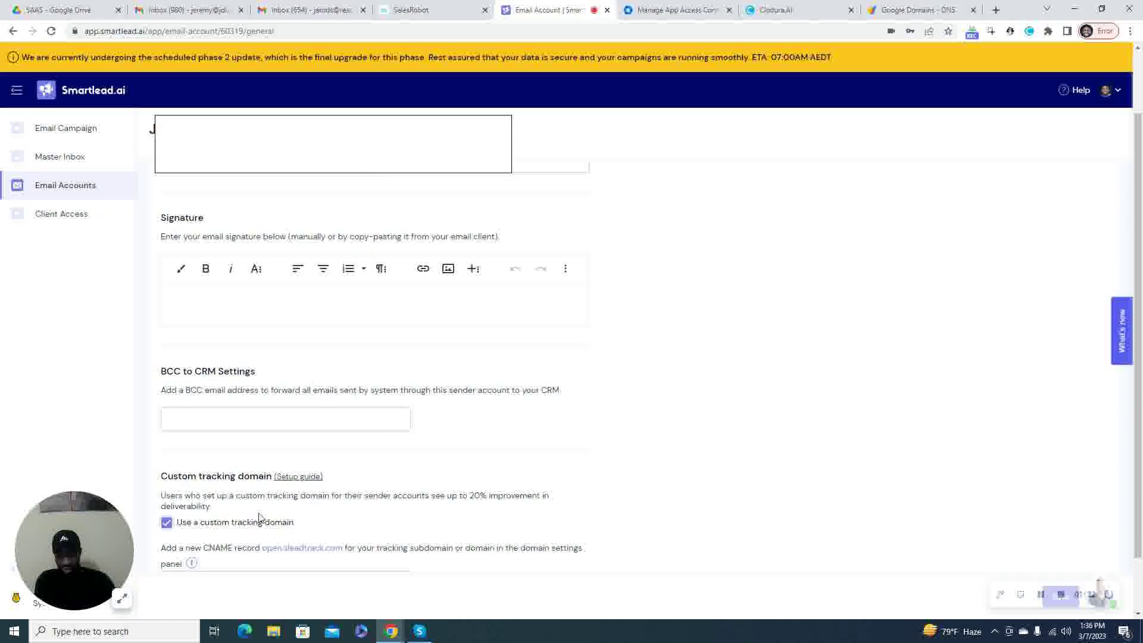
scroll(318, 390, "down", 1)
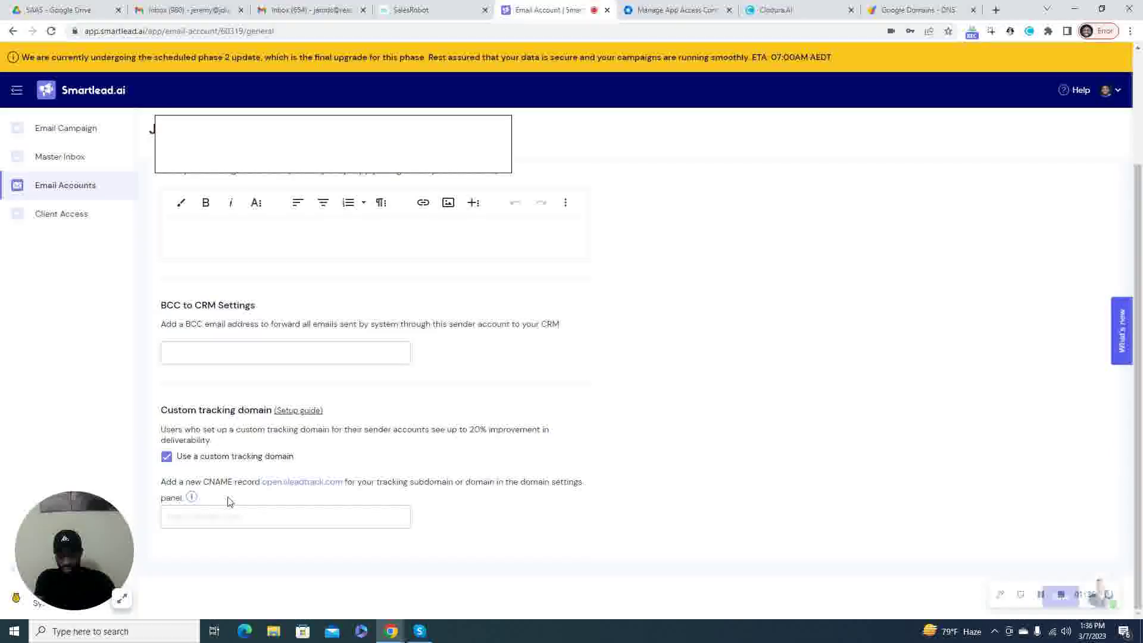
left_click(193, 518)
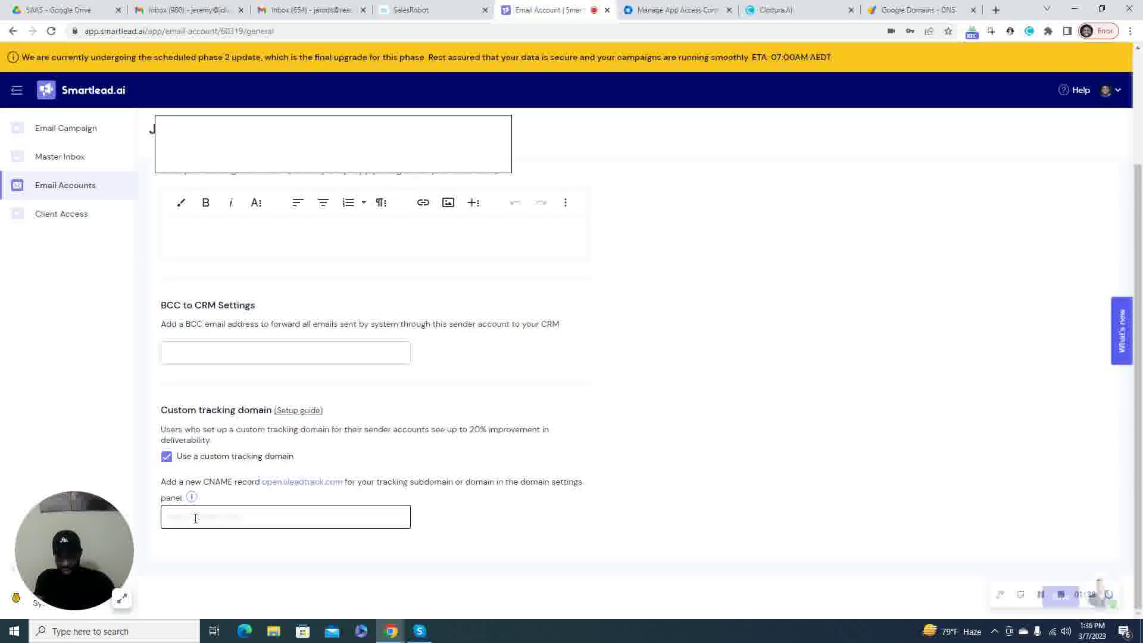
left_click(195, 519)
type("h")
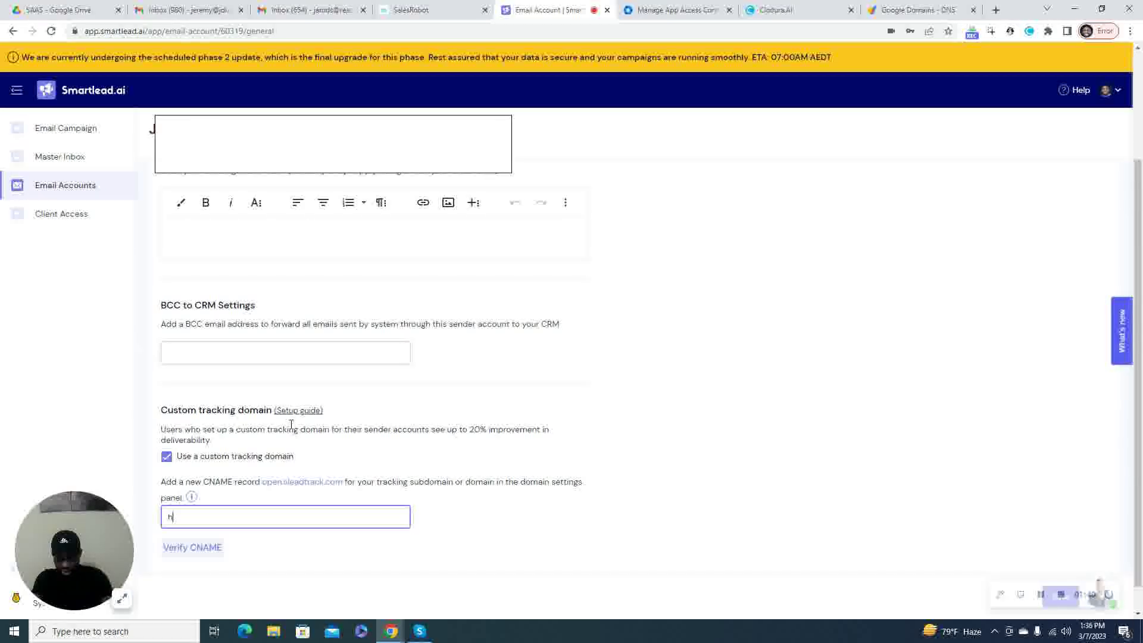
type("ttp://track")
type(".reachcometfuel.com")
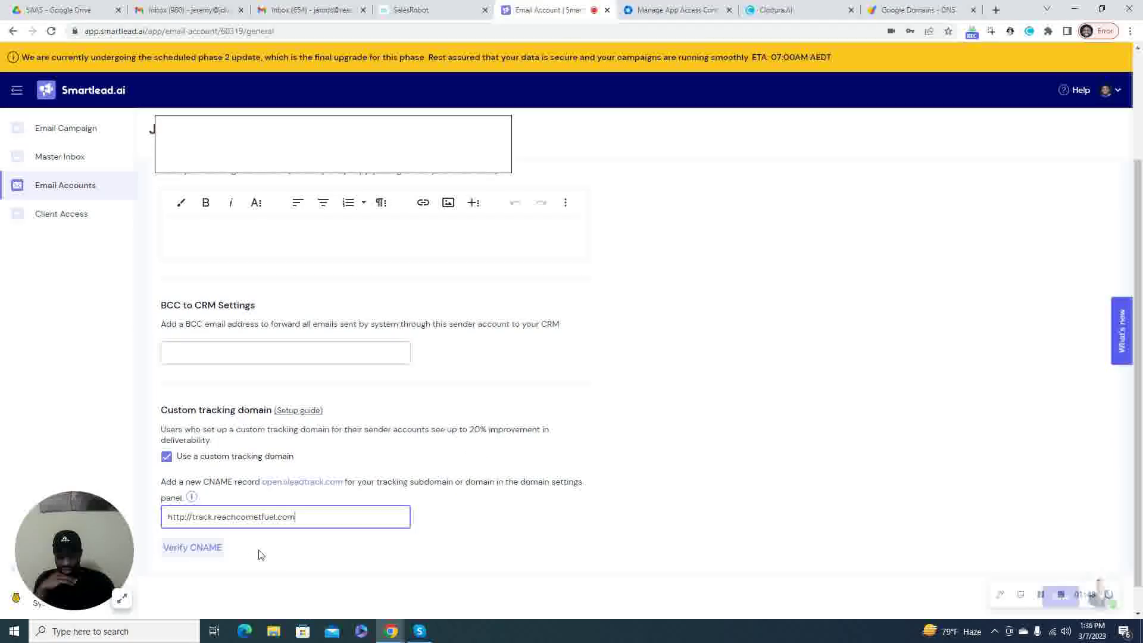
left_click(198, 547)
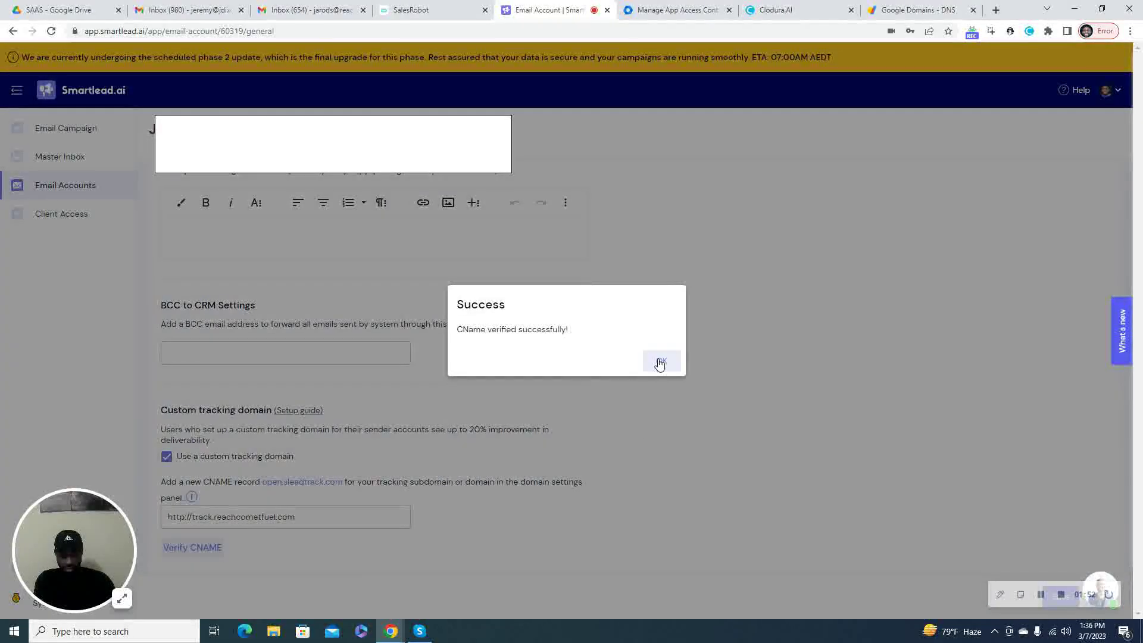
left_click(658, 360)
scroll(879, 514, "down", 1)
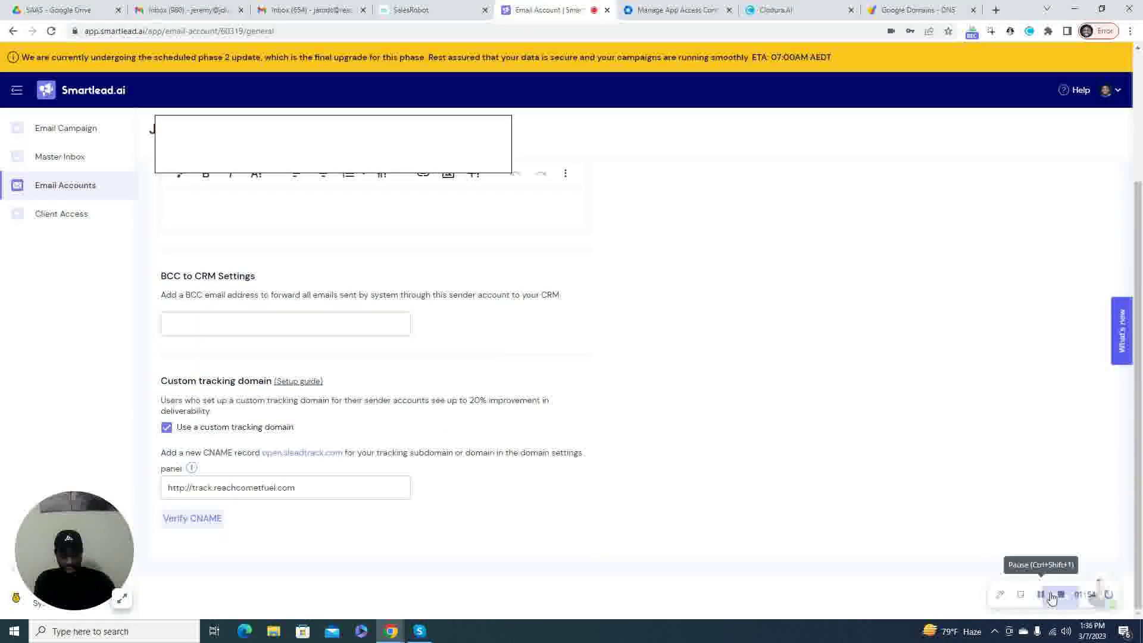